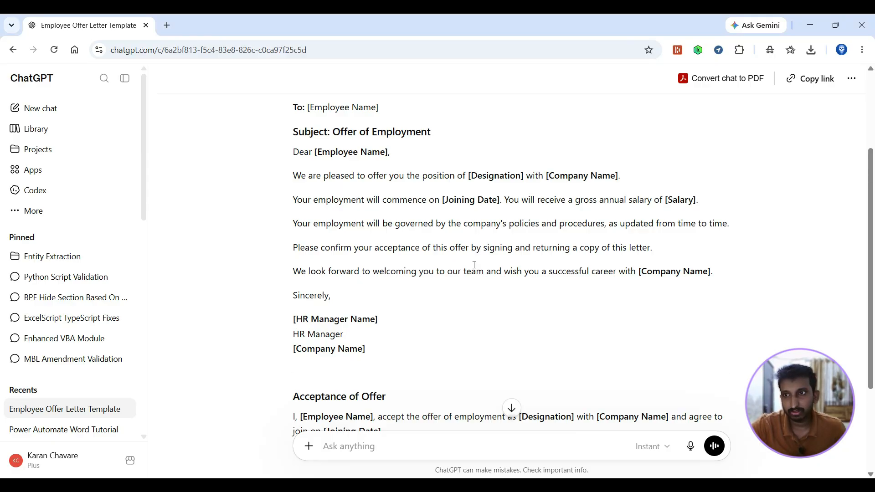
Step: Review the prompt and the generated offer letter template in the chat, and copy the full response
scroll(475, 265, up, 3)
scroll(451, 336, down, 2)
scroll(444, 228, up, 2)
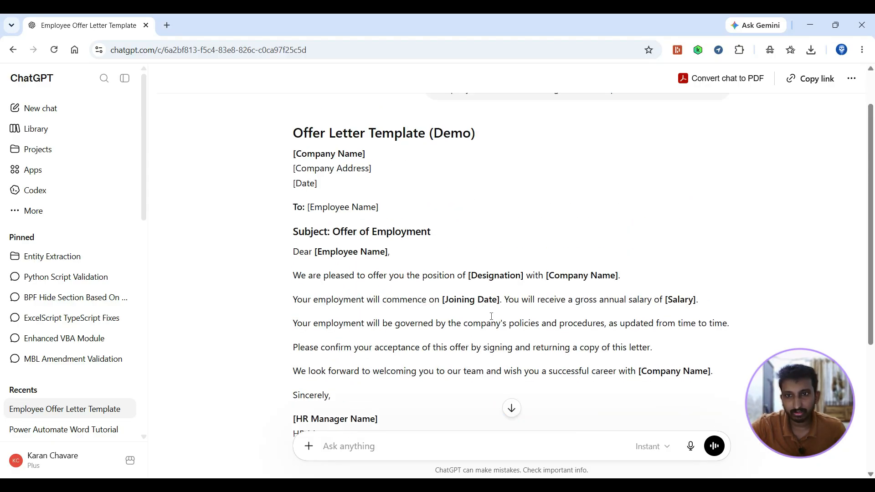
drag(433, 113, 464, 222)
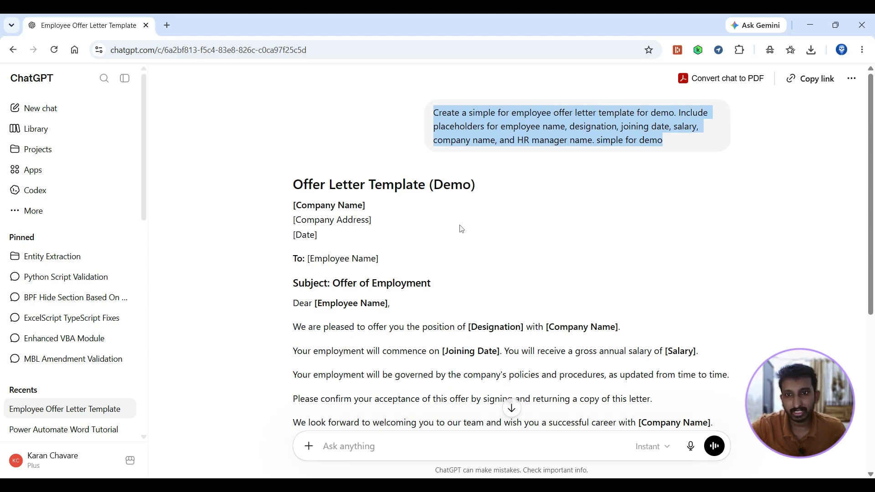
scroll(462, 229, down, 2)
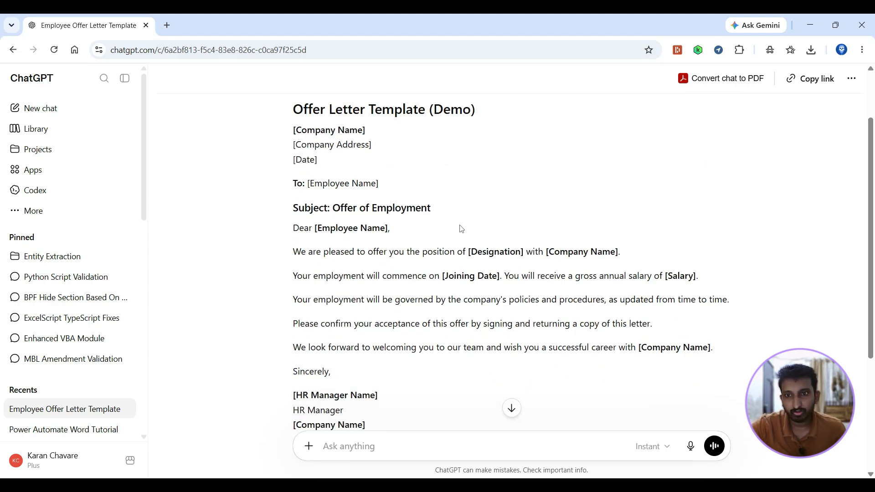
scroll(461, 228, up, 2)
scroll(342, 262, down, 5)
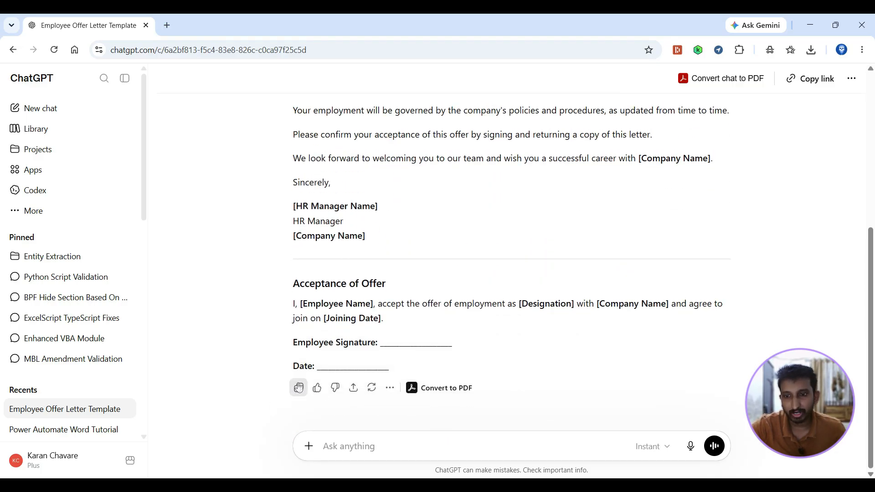
click(299, 387)
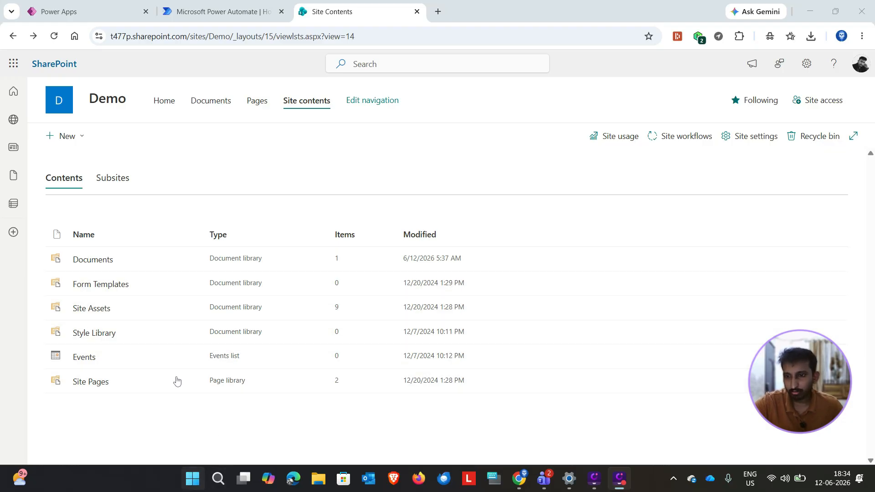
Step: Switch to Word, paste the copied offer letter template into a new blank document and maximize the window
key(super)
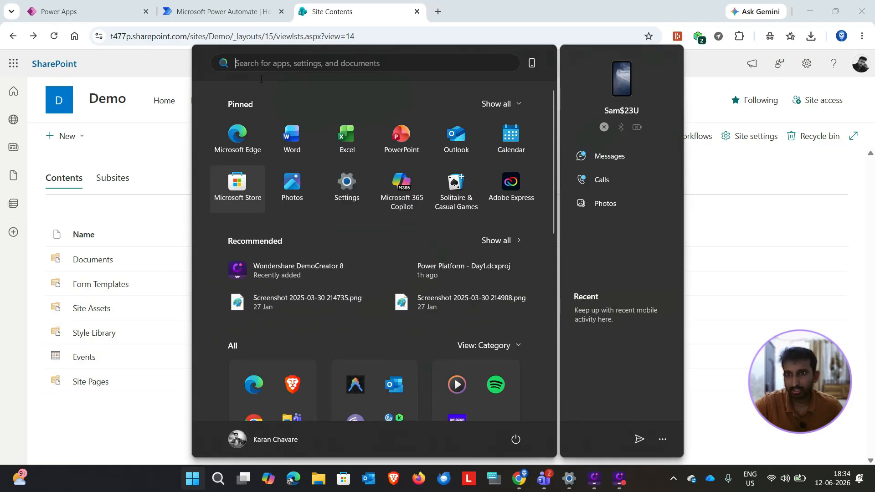
click(291, 141)
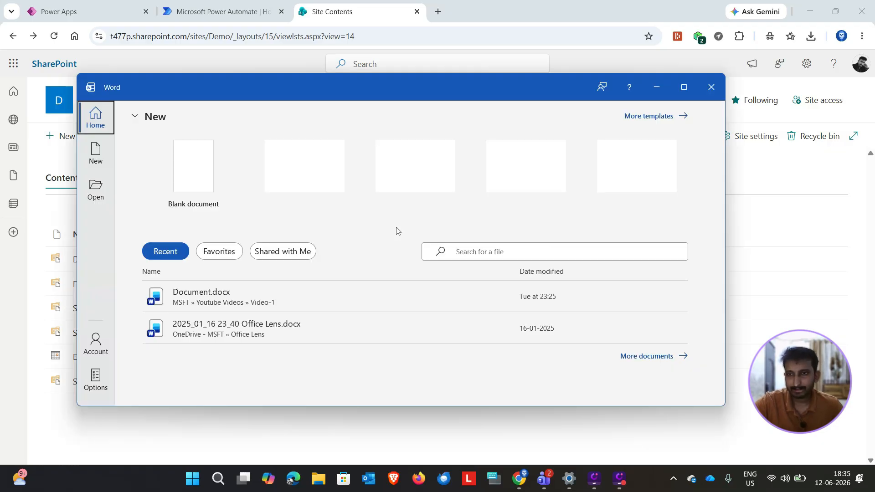
click(161, 185)
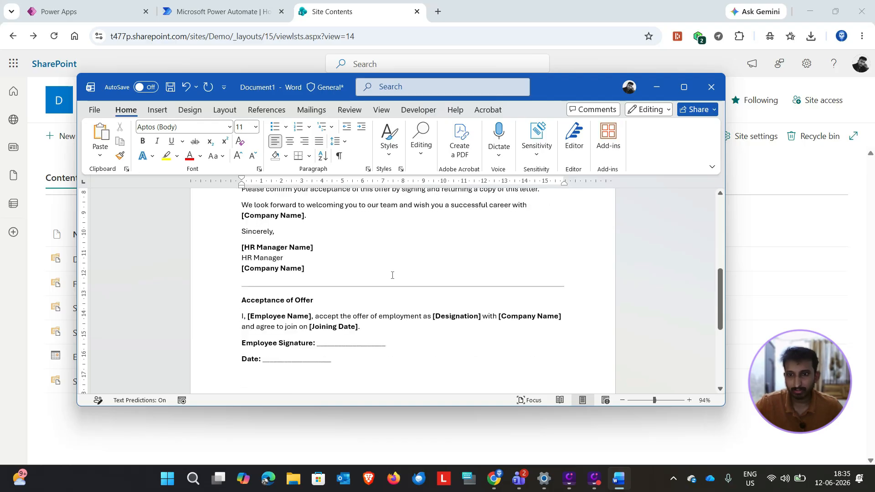
scroll(392, 275, up, 3)
scroll(392, 275, up, 5)
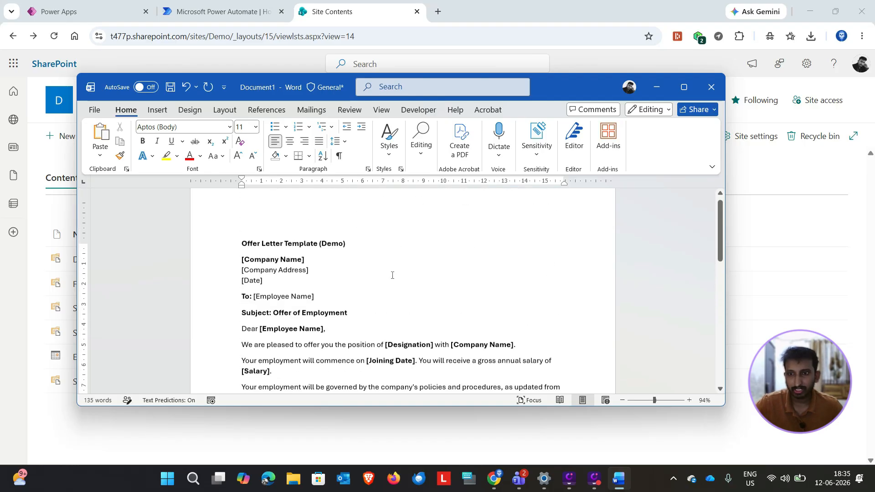
click(684, 90)
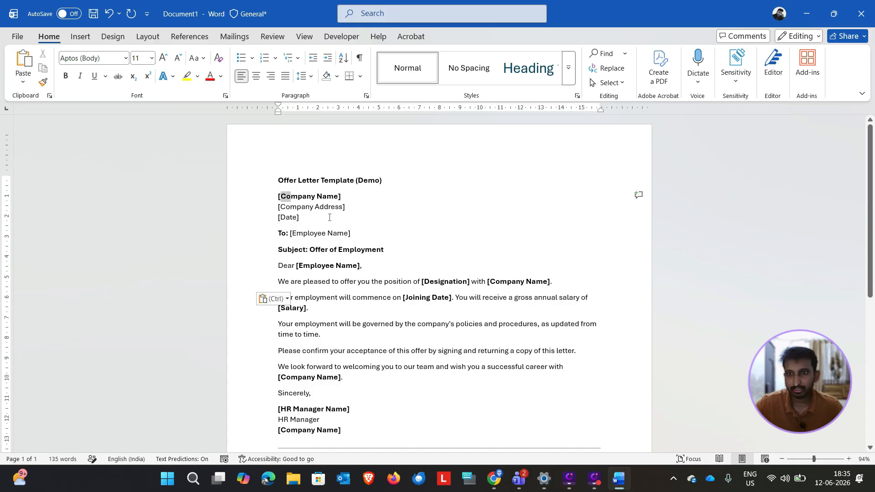
Step: Wrap the Company Name text inside the brackets under the letter heading in a plain text content control titled companyname
click(323, 198)
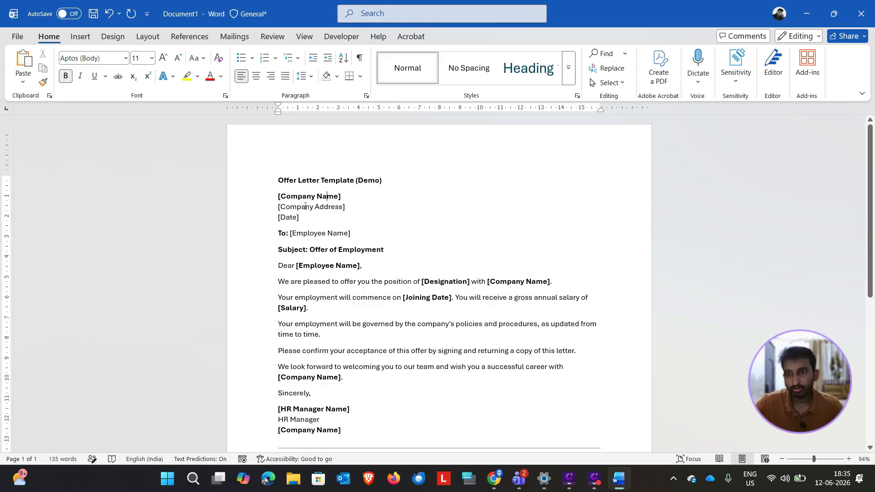
drag(278, 195, 332, 195)
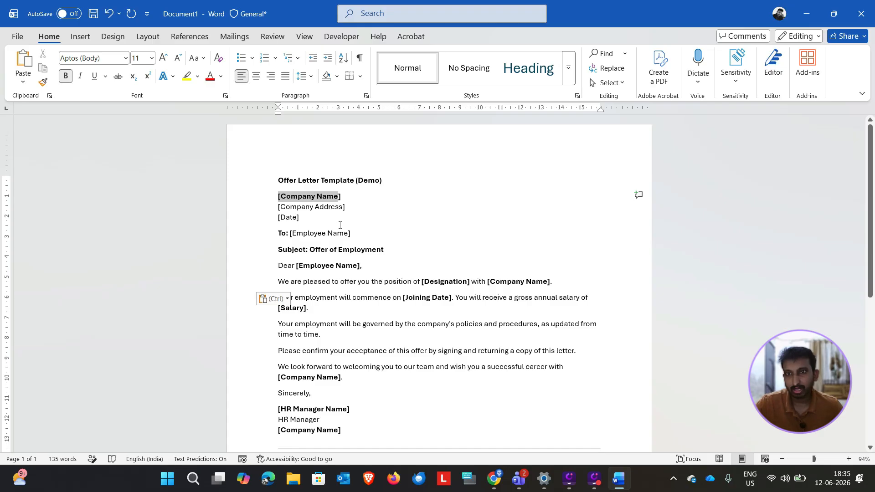
click(349, 38)
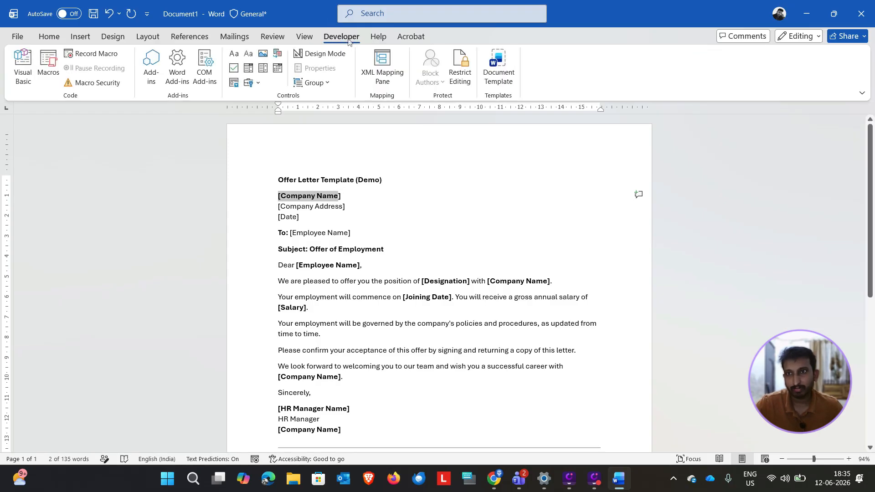
click(345, 219)
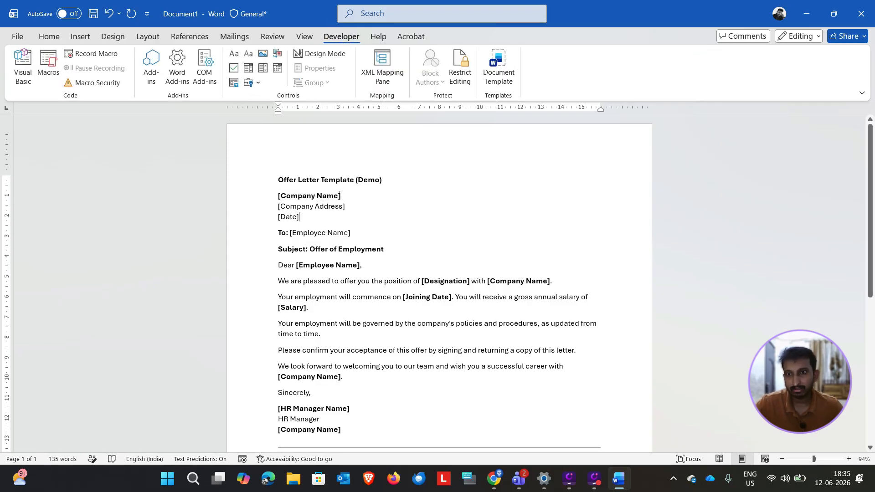
drag(340, 195, 281, 195)
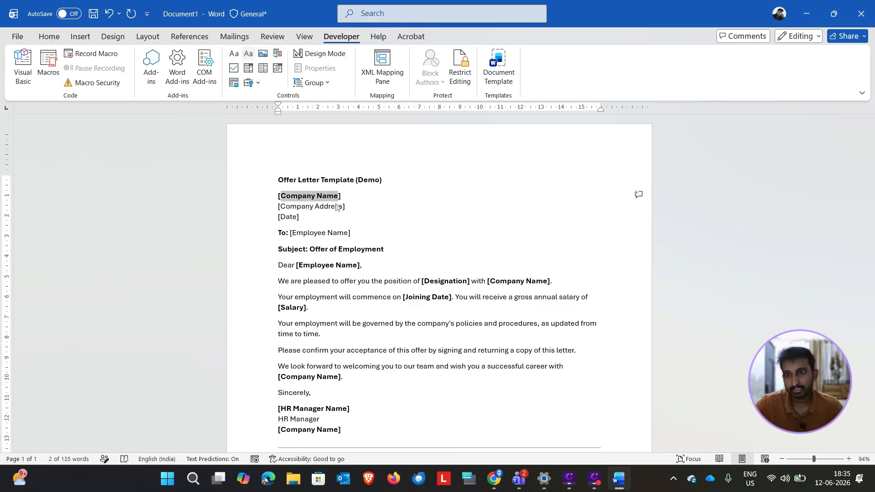
click(249, 54)
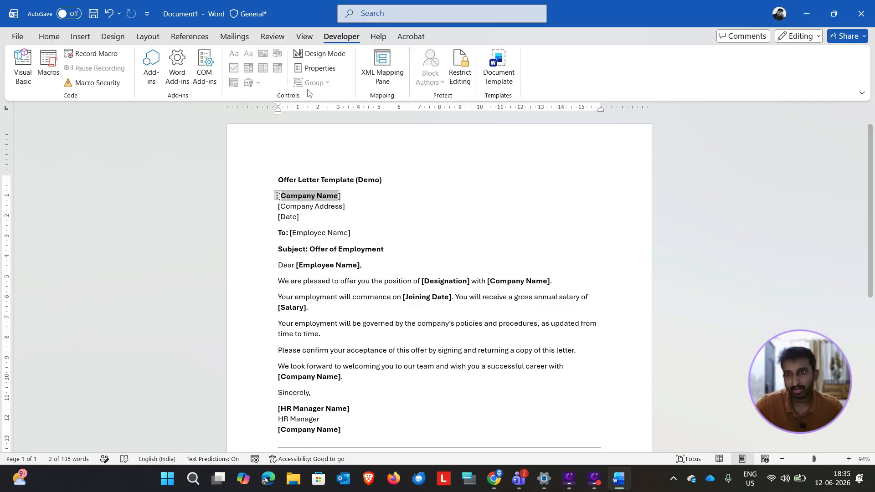
click(319, 67)
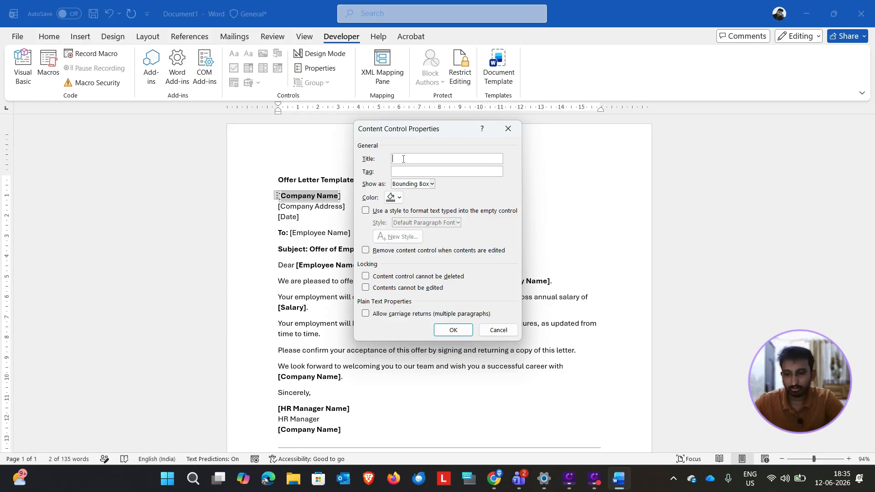
text(companyna)
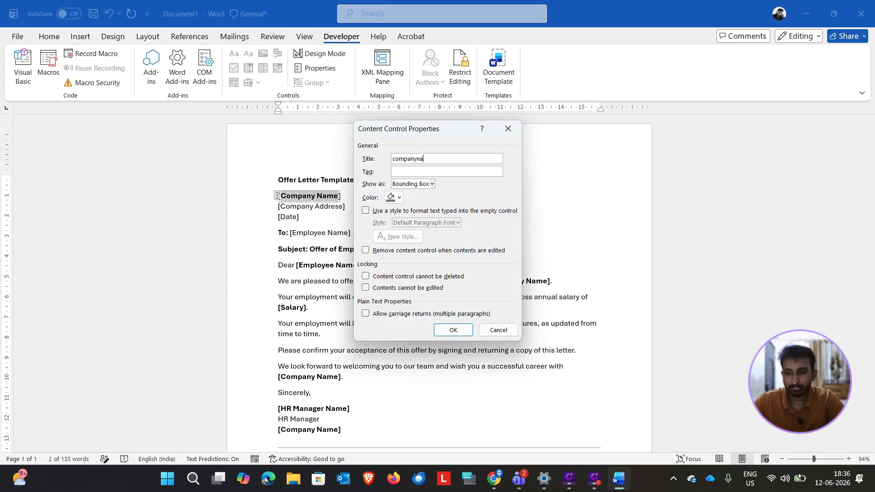
text(me)
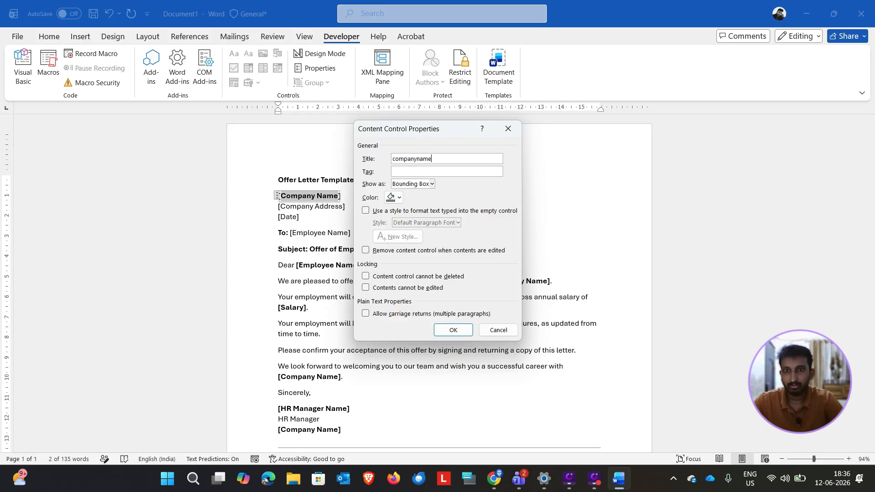
click(456, 330)
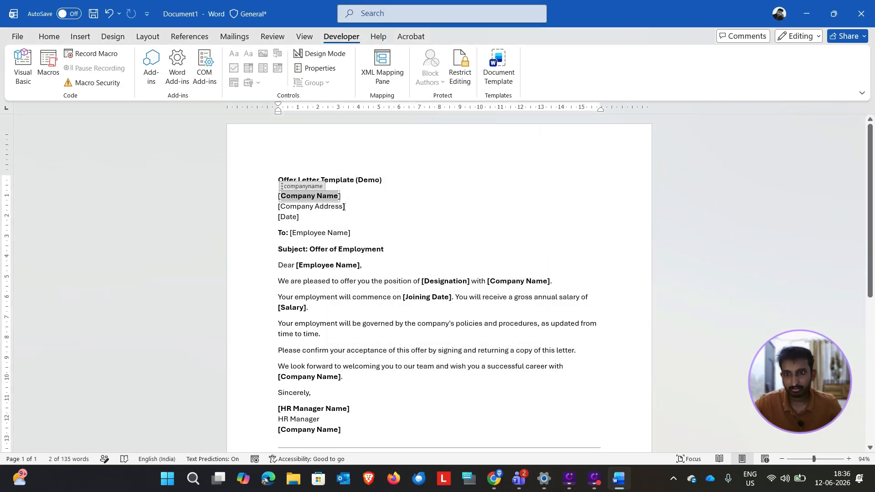
Step: Wrap the Company Address placeholder text in a plain text content control titled companyaddress
drag(346, 206, 282, 207)
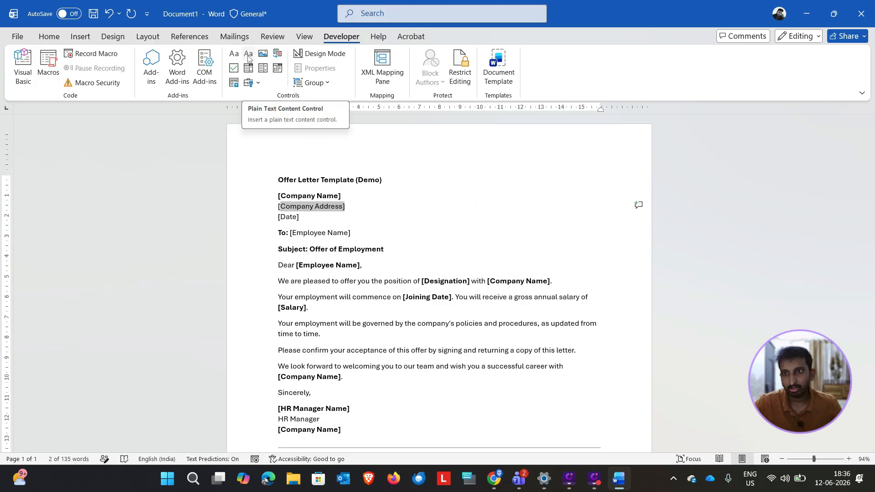
click(250, 54)
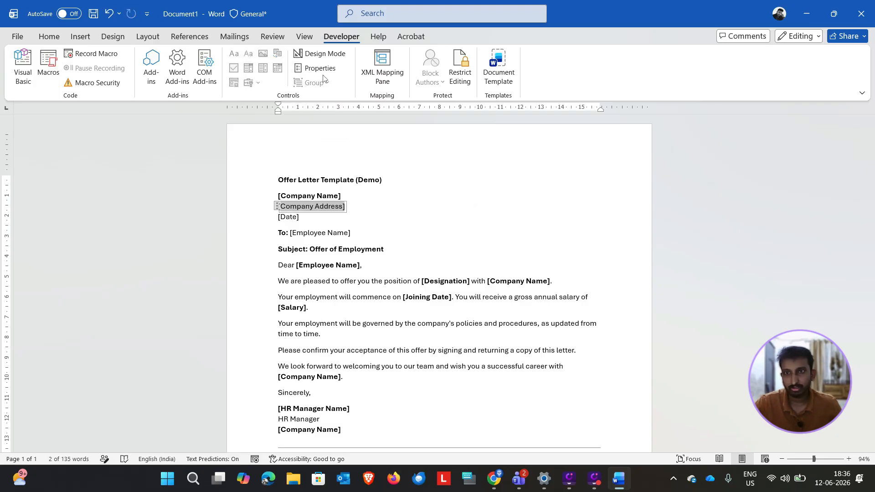
click(317, 68)
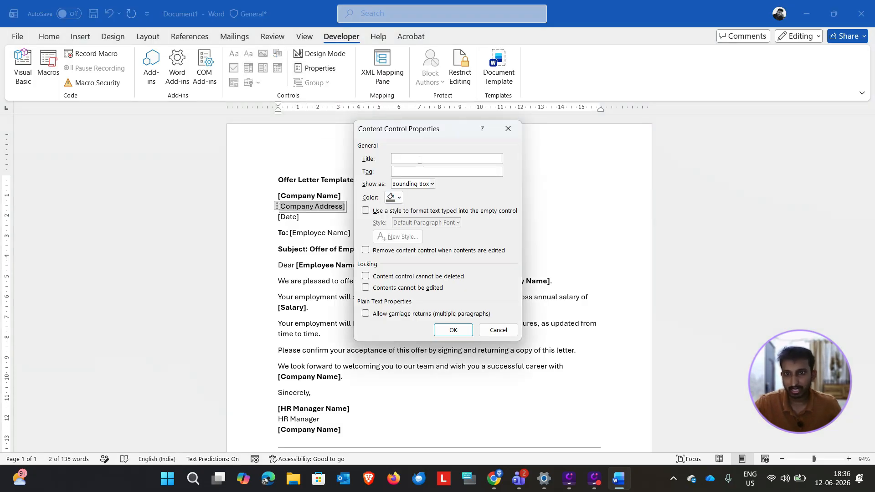
text(comp)
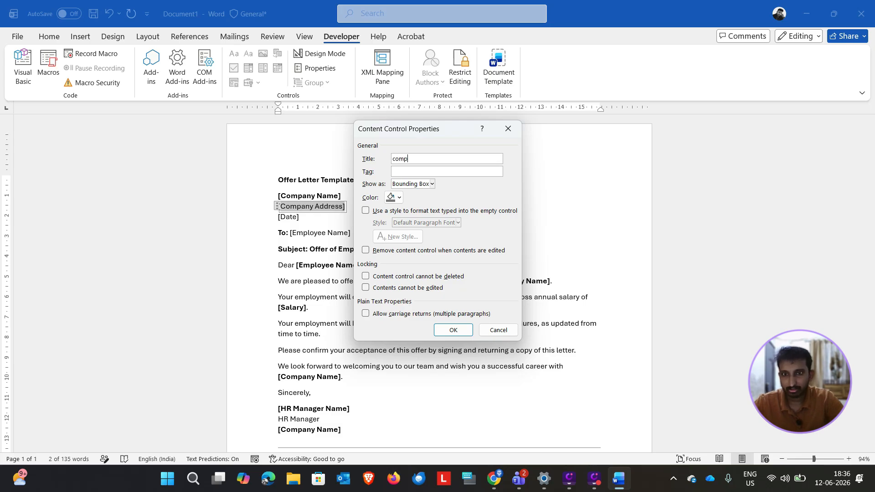
text(anyaddress)
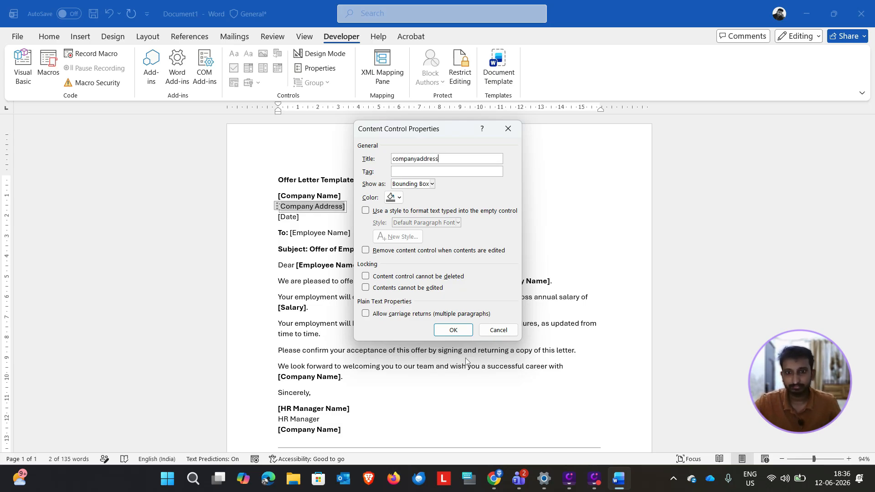
click(454, 333)
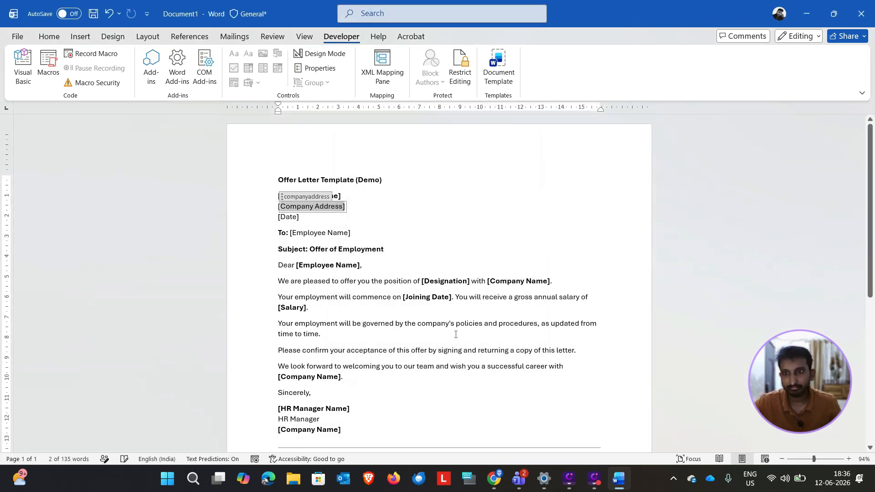
Step: Wrap the Date placeholder text below the company address in a plain text content control titled date
double_click(288, 217)
click(248, 54)
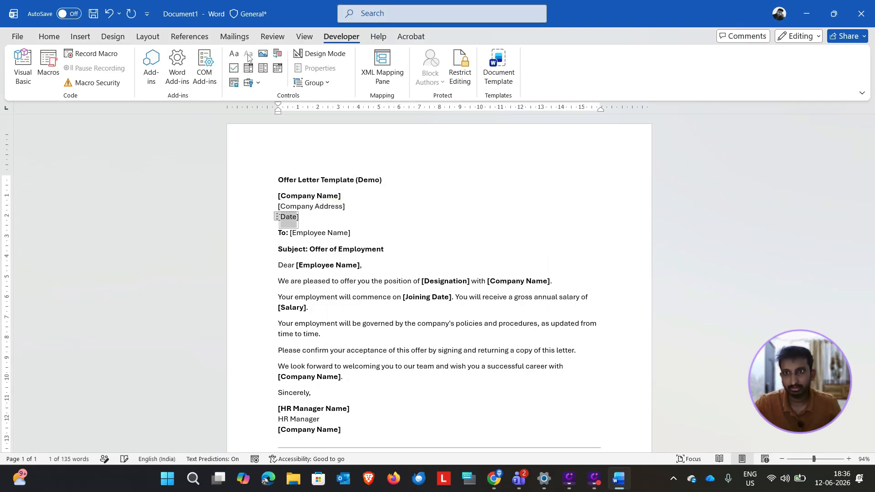
click(319, 68)
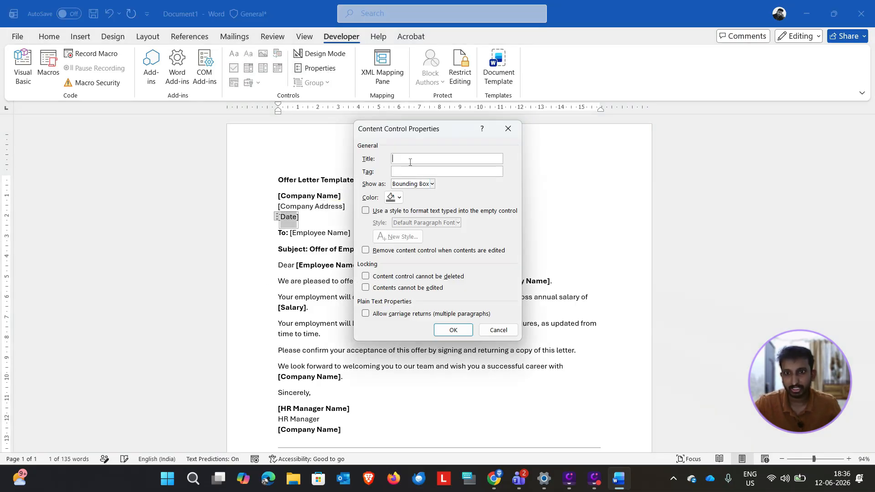
text(dae)
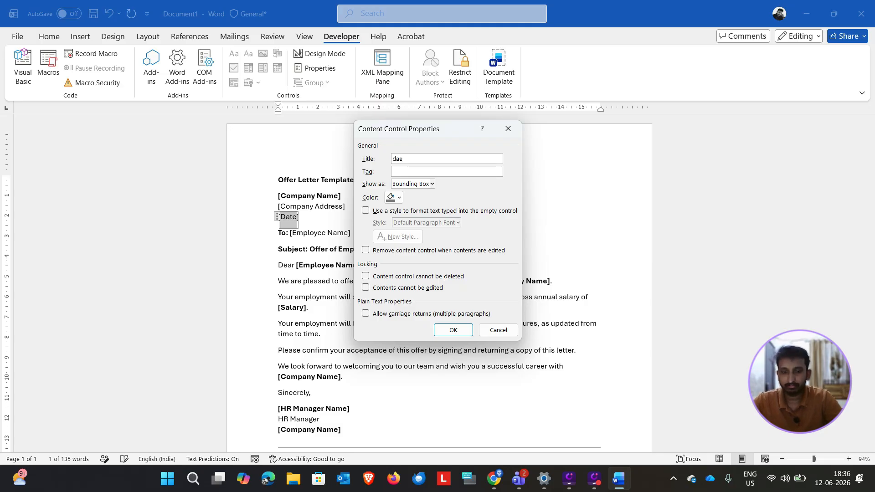
key(BackSpace)
text(te)
key(Return)
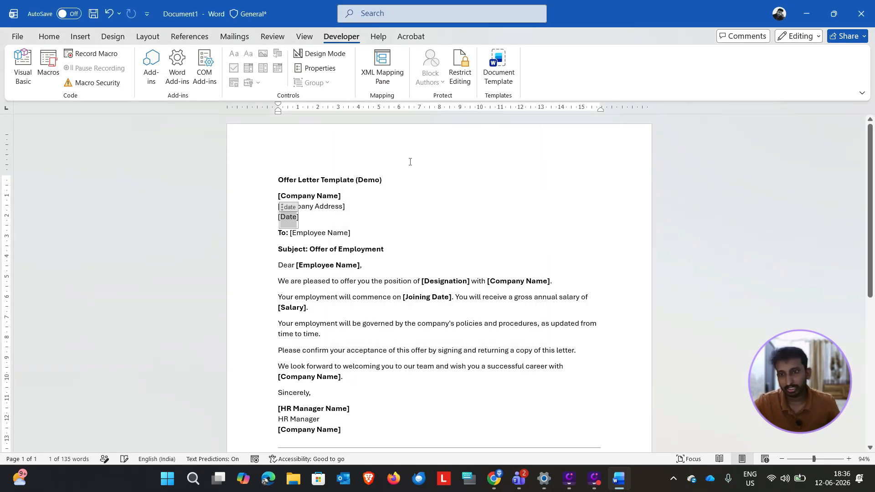
Step: Wrap the Employee Name placeholder text on the To line in a plain text content control titled employeename
click(317, 235)
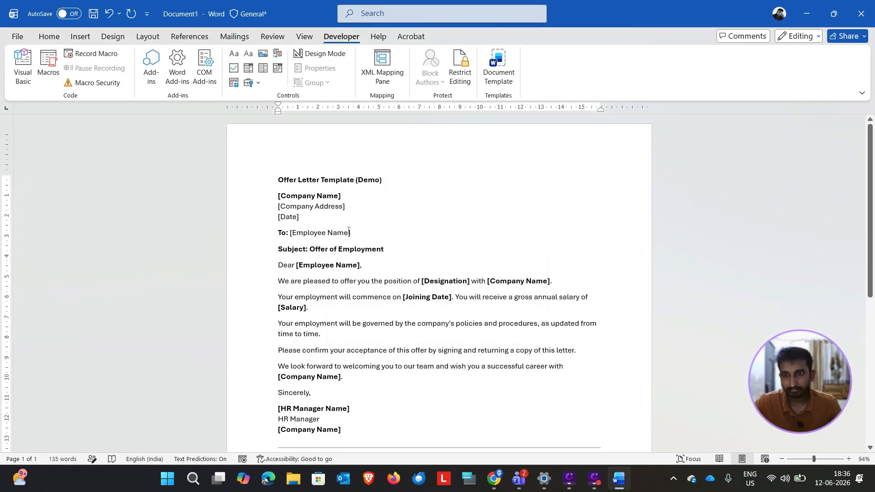
drag(348, 234, 292, 236)
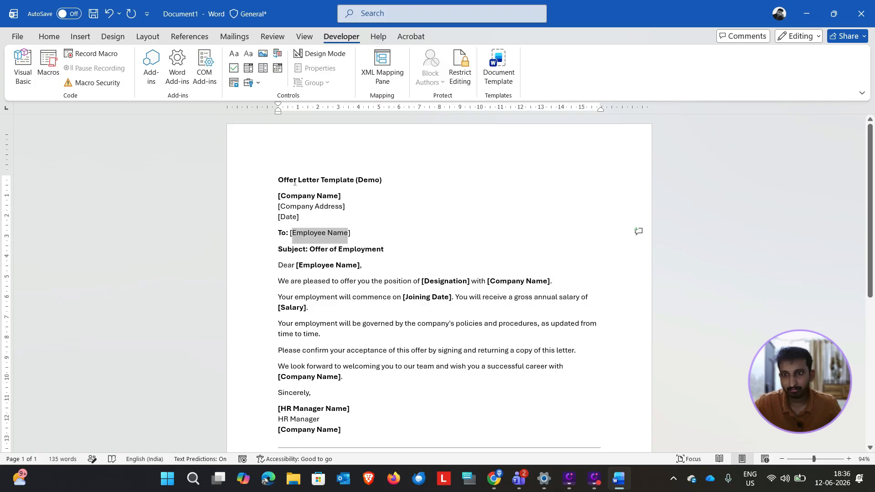
click(249, 54)
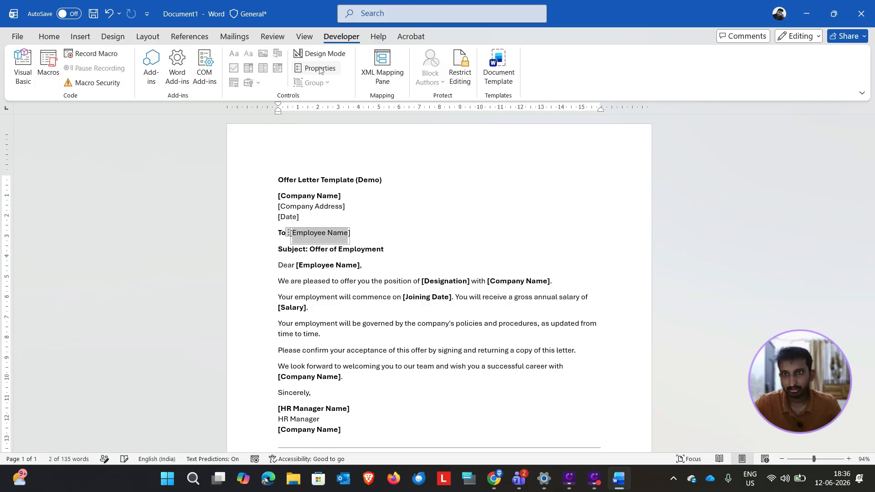
click(320, 69)
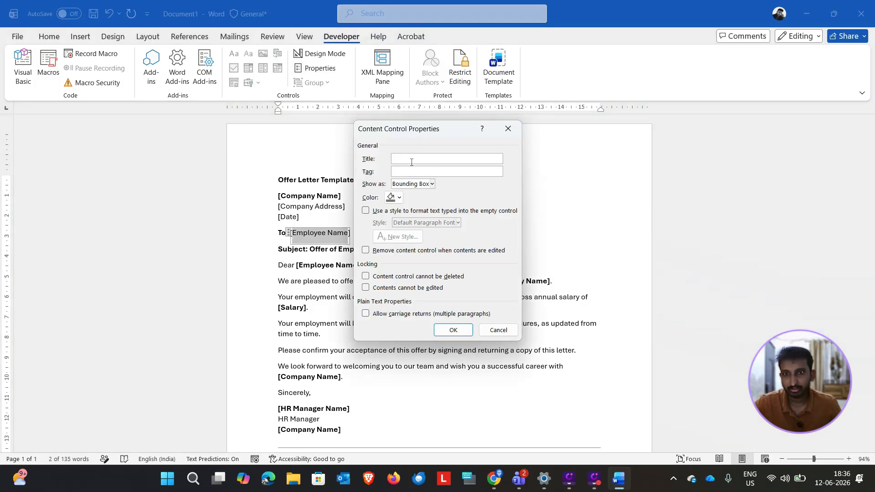
text(emplo)
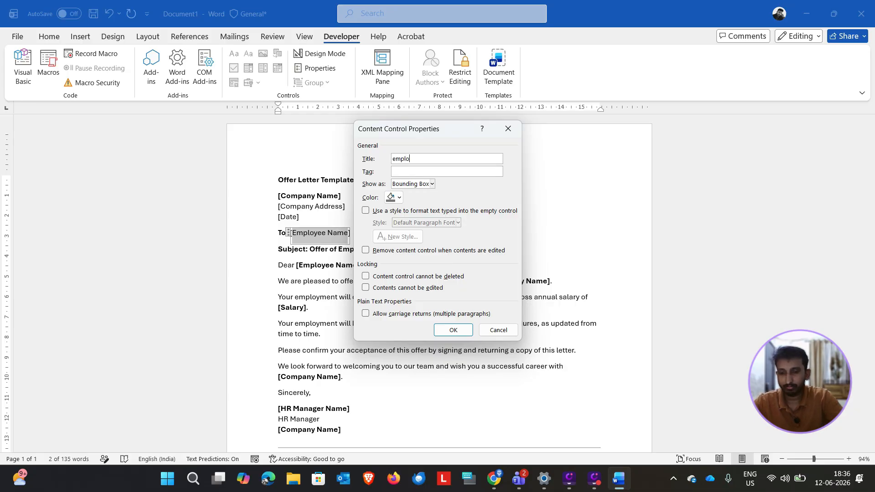
text(yeename)
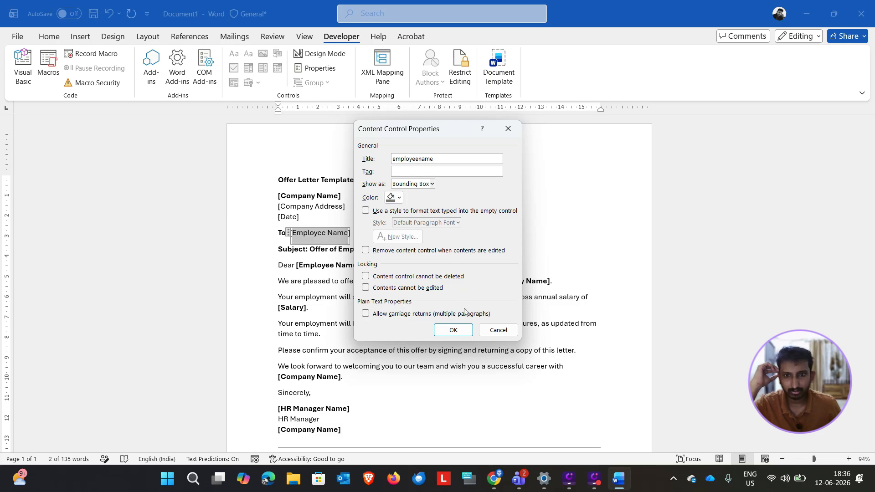
click(462, 327)
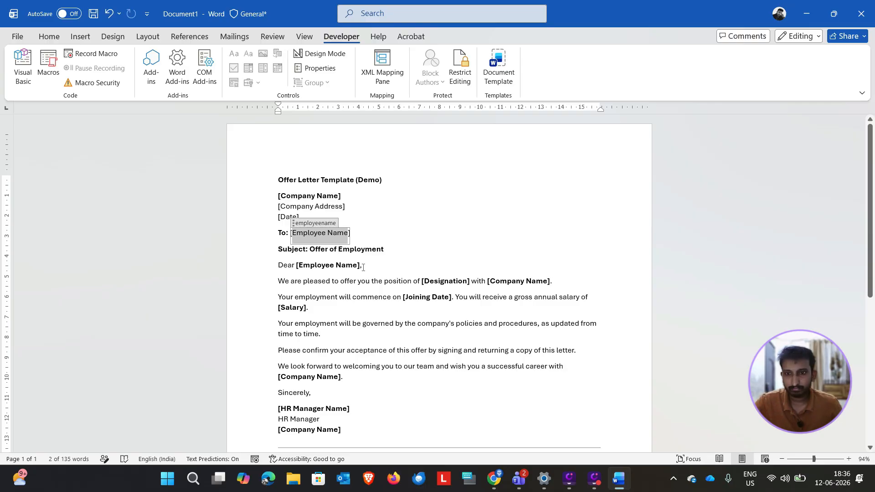
Step: Reuse the To line control's title to wrap the Employee Name text in the Dear salutation in a plain text content control titled employeename
drag(356, 265, 305, 265)
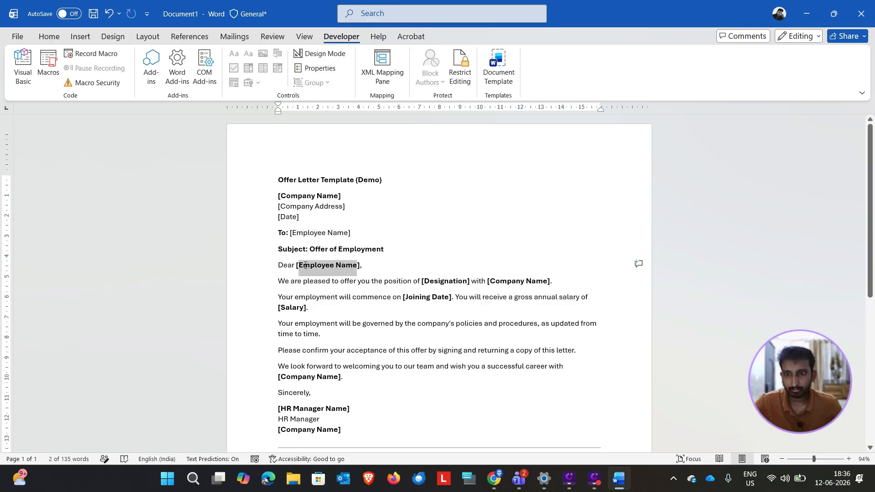
click(297, 233)
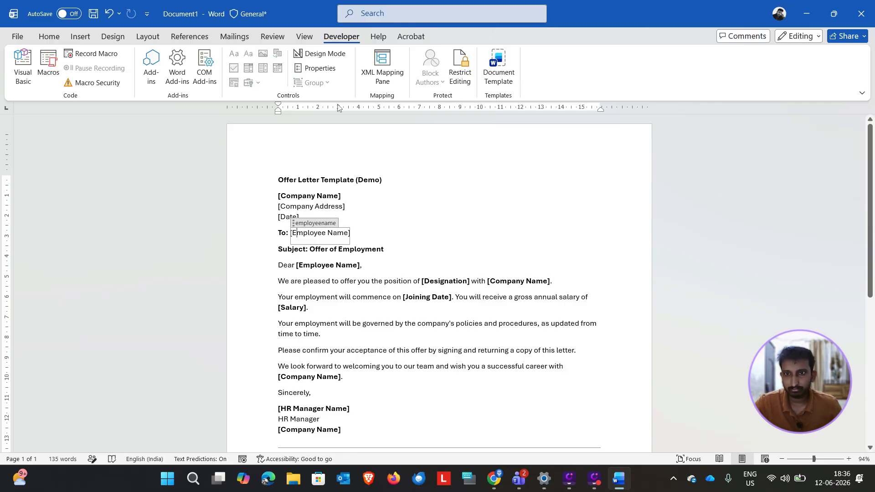
click(319, 68)
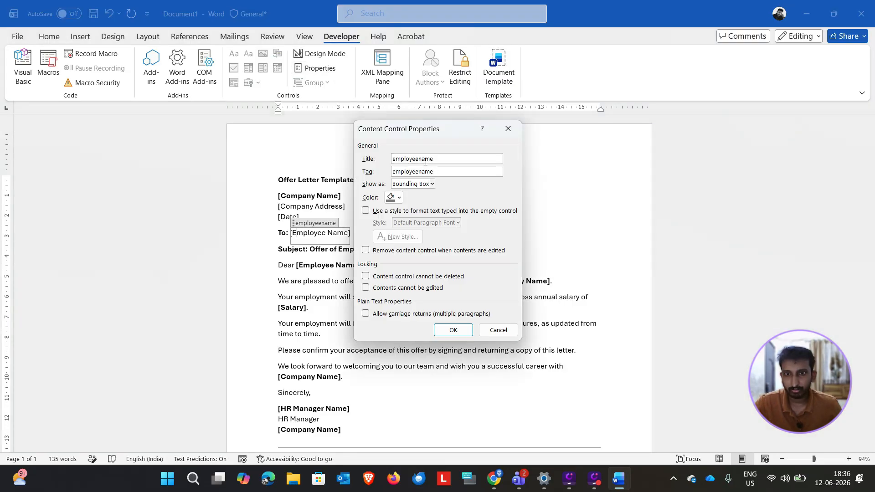
double_click(424, 160)
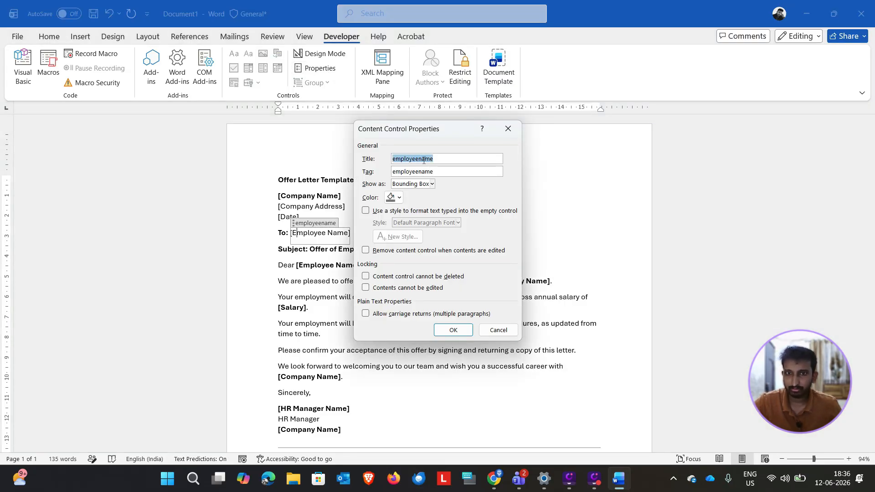
click(454, 330)
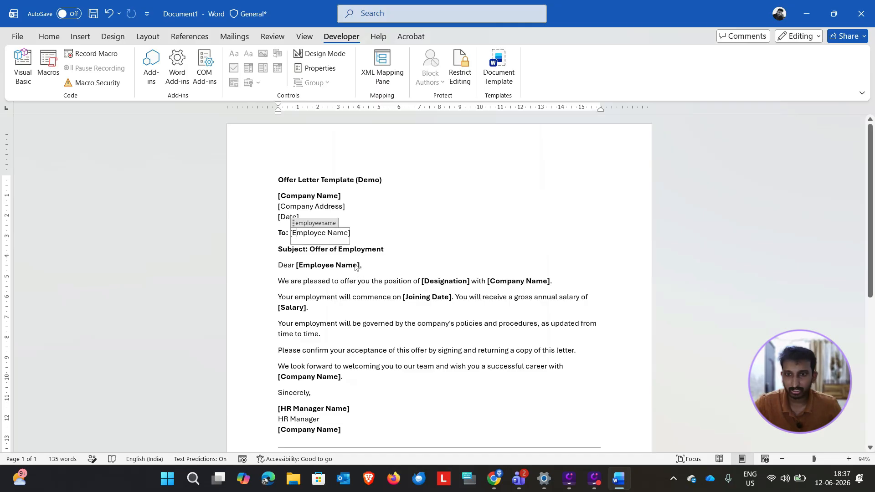
click(359, 266)
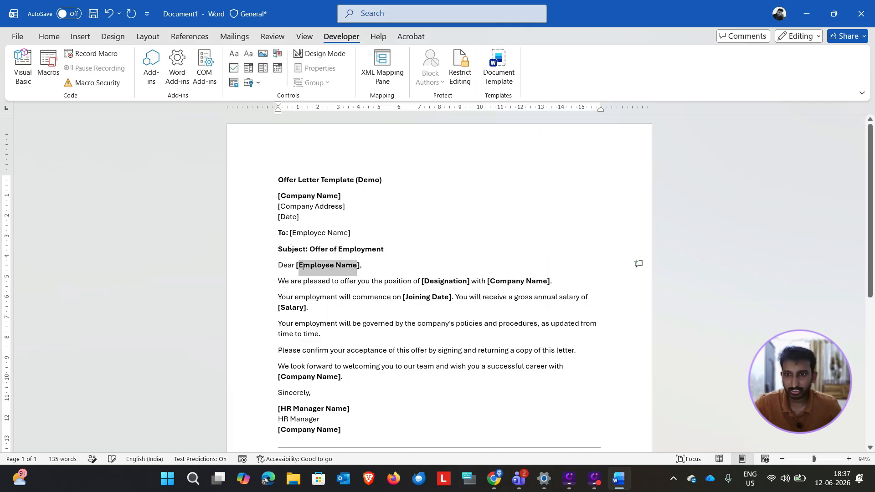
click(250, 55)
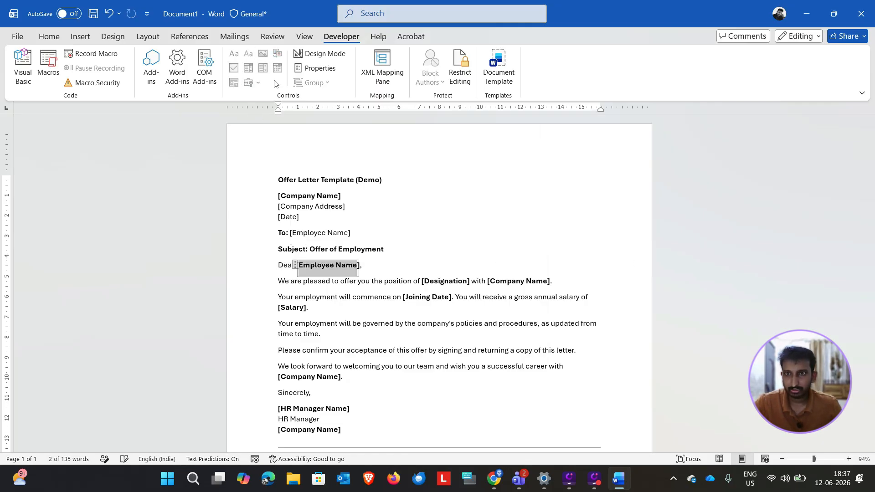
click(317, 67)
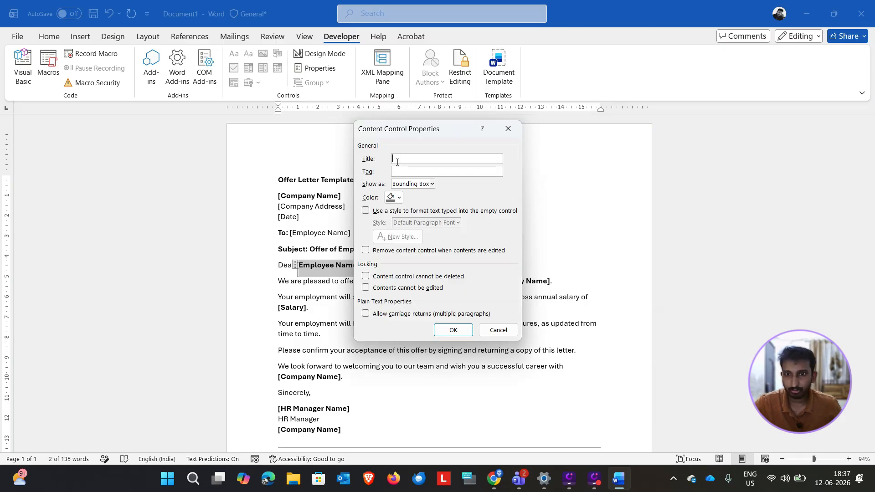
text(employeename)
click(453, 331)
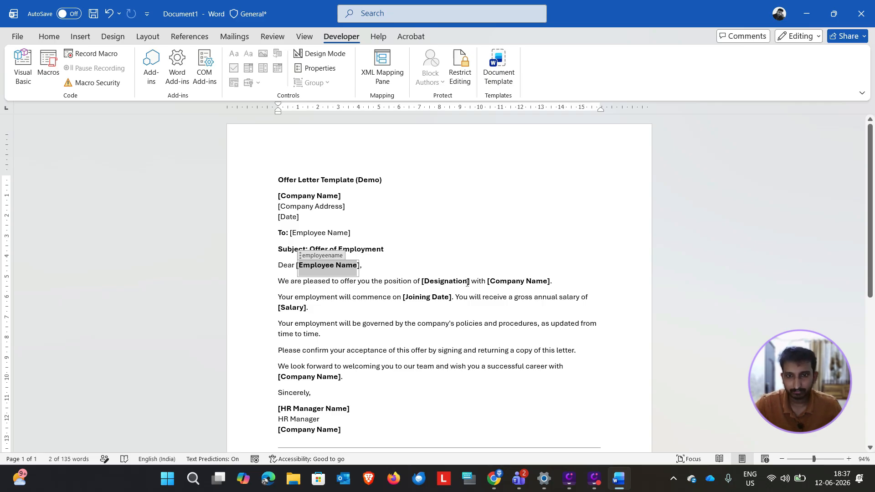
Step: Check in Word's ribbon customization options that Developer is enabled among the main tabs
drag(467, 283, 424, 287)
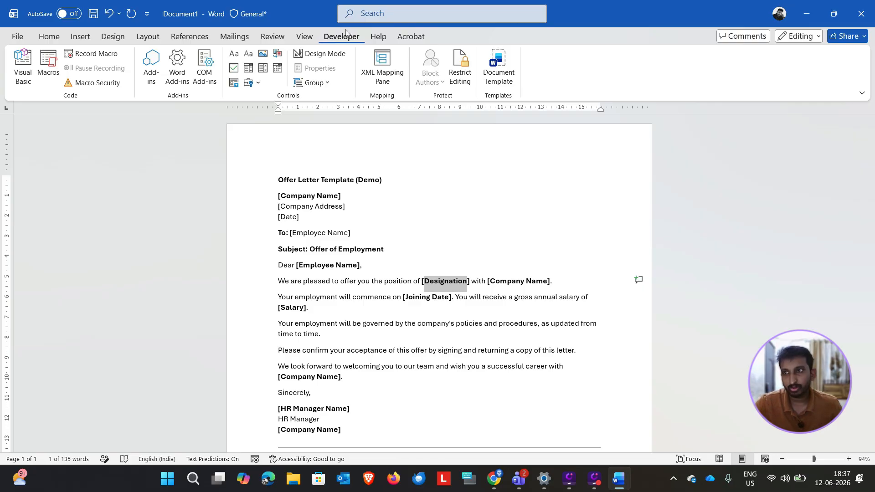
click(19, 37)
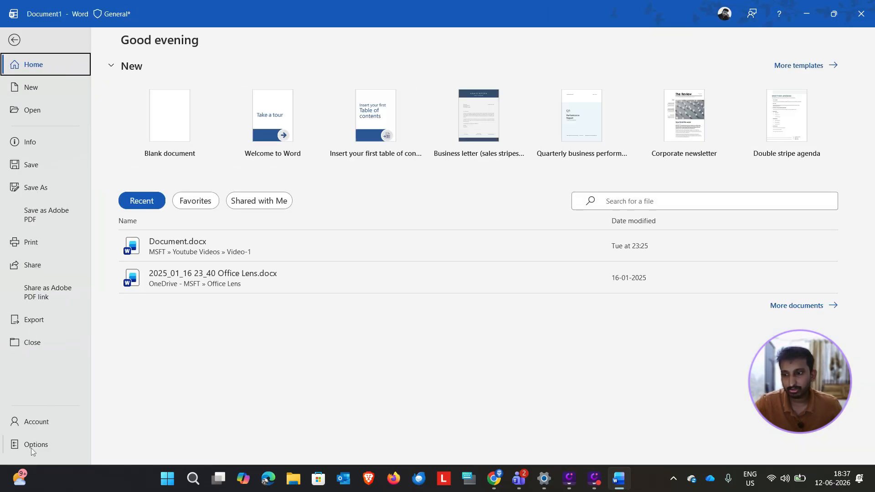
click(31, 447)
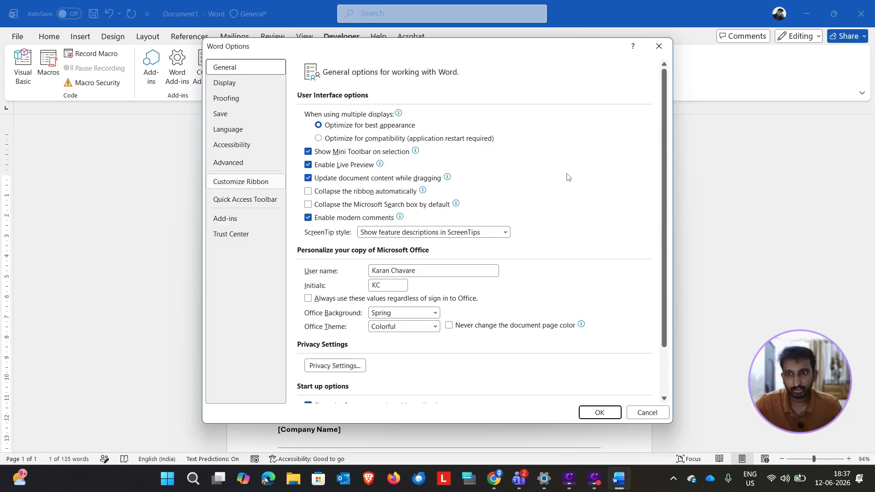
click(270, 182)
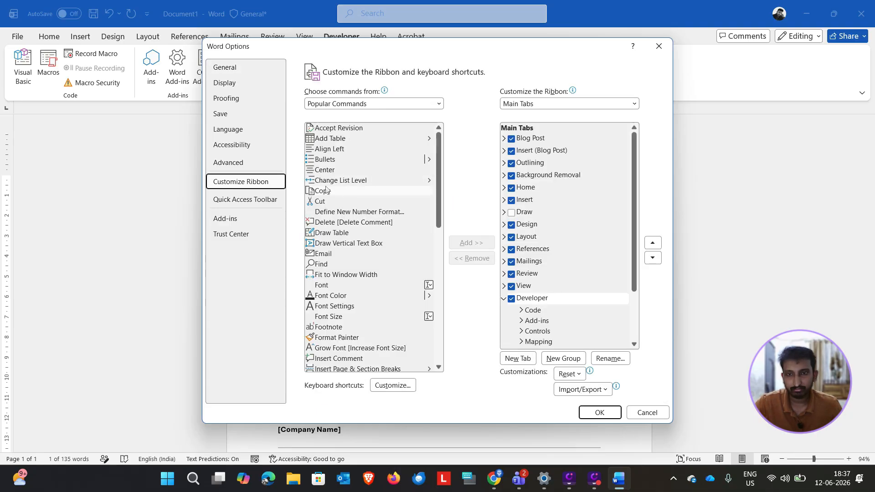
scroll(540, 314, down, 2)
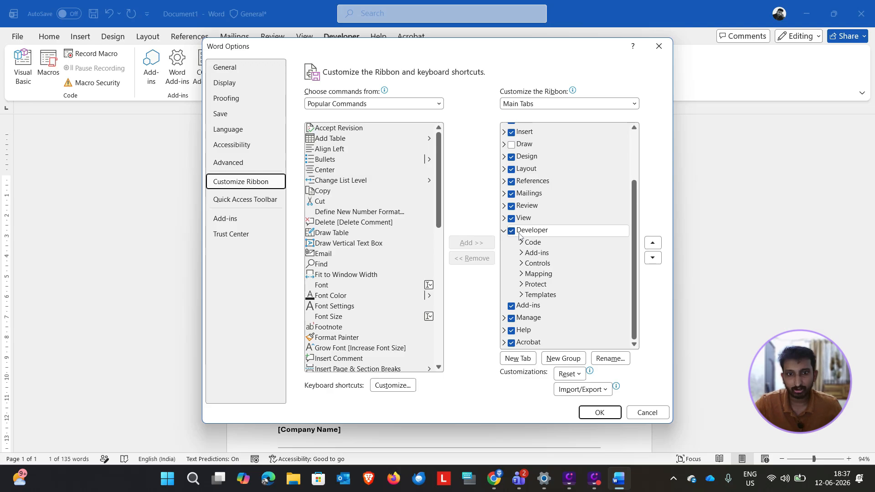
click(600, 412)
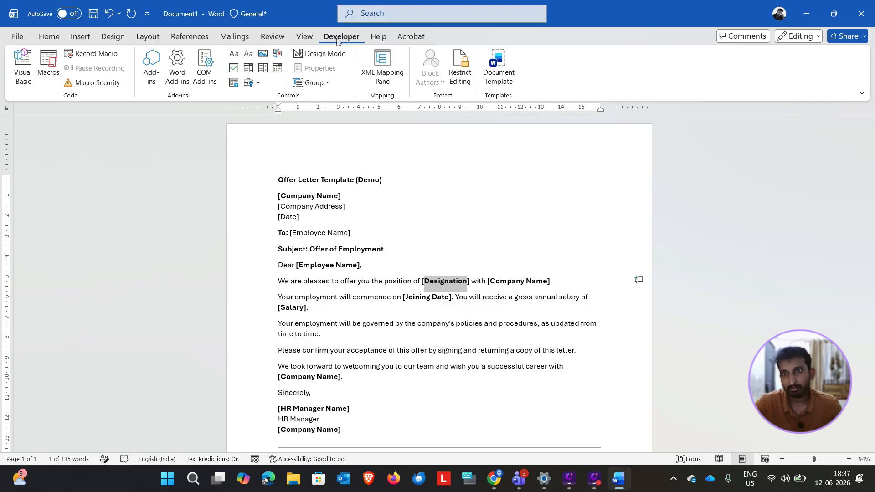
Step: Wrap the Designation placeholder text in the position sentence in a plain text content control titled designation
click(447, 314)
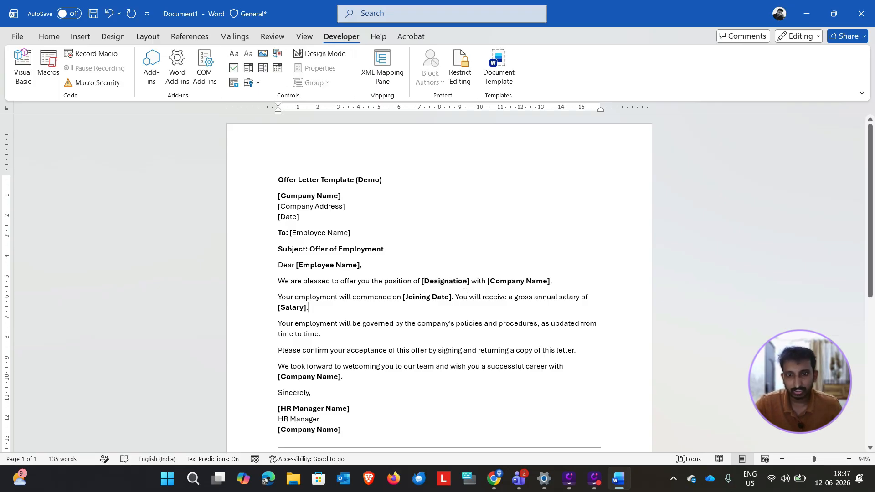
double_click(459, 281)
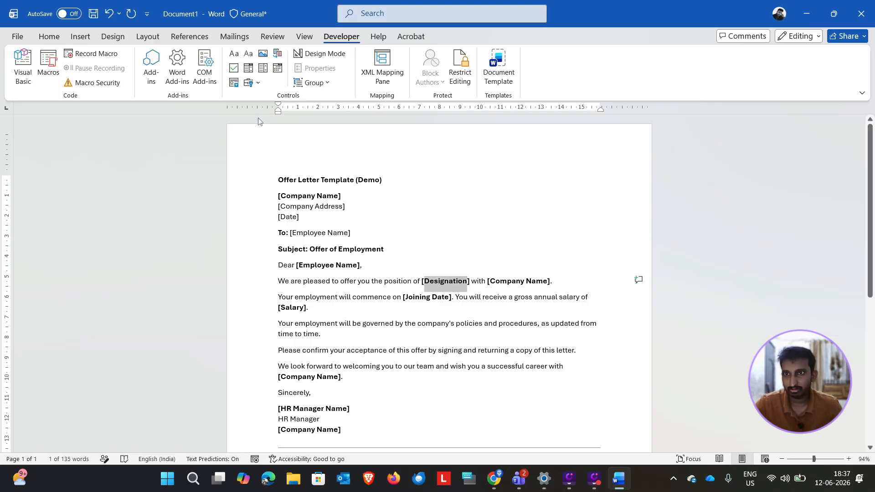
click(249, 54)
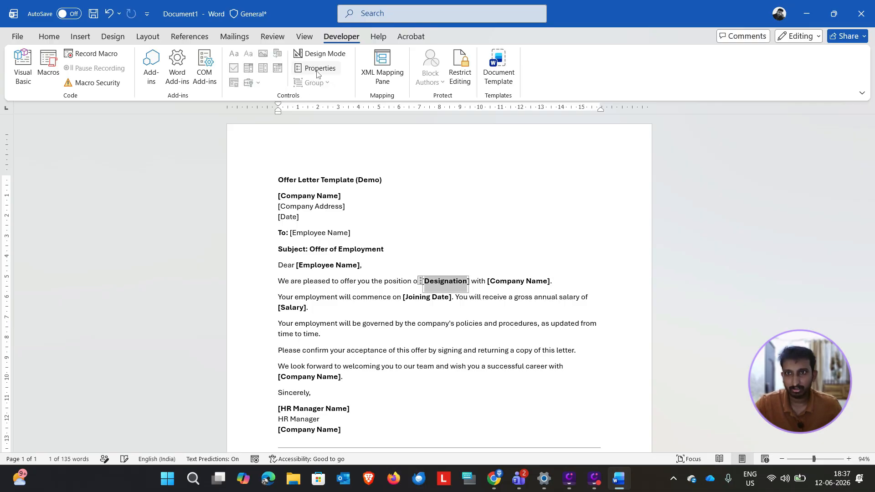
click(319, 71)
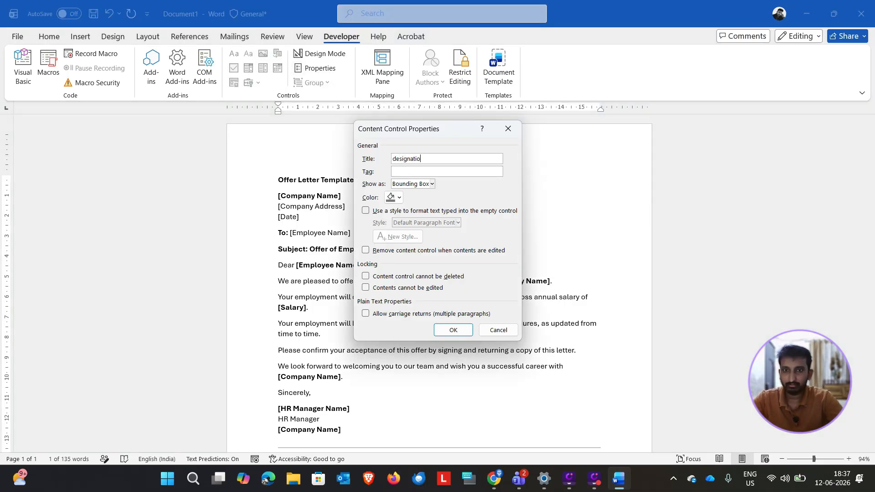
click(454, 330)
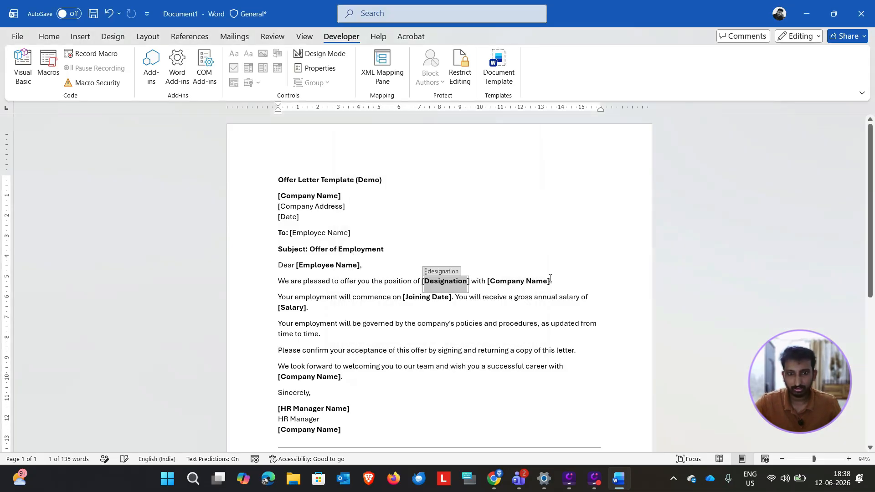
Step: Wrap the Company Name text in the position sentence in a plain text content control with the heading control's title, companyname
mouse_move(490, 282)
mouse_down()
mouse_move(547, 281)
mouse_move(499, 277)
mouse_up()
key(ctrl+c)
click(328, 196)
click(319, 68)
double_click(410, 159)
click(499, 330)
click(248, 54)
click(319, 69)
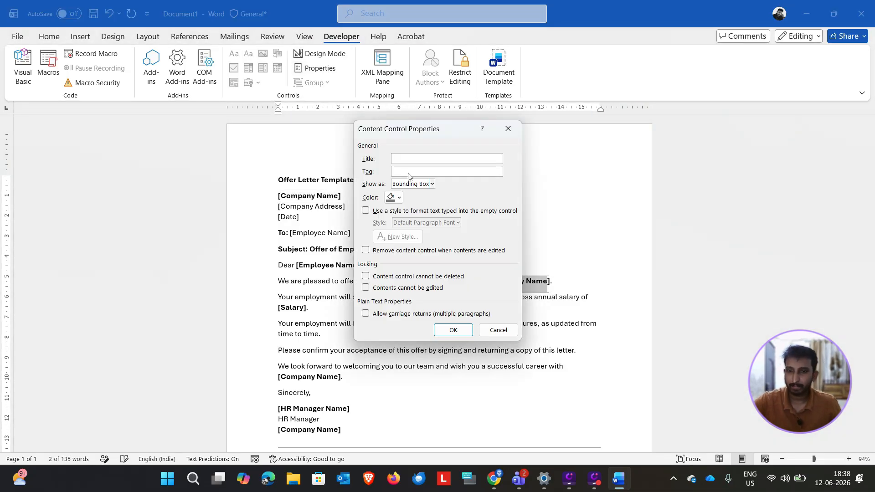
key(ctrl+v)
click(453, 330)
Step: Wrap the Joining Date placeholder text in the employment commencement sentence in a plain text content control titled DOJ
drag(449, 297, 405, 296)
click(249, 54)
click(319, 68)
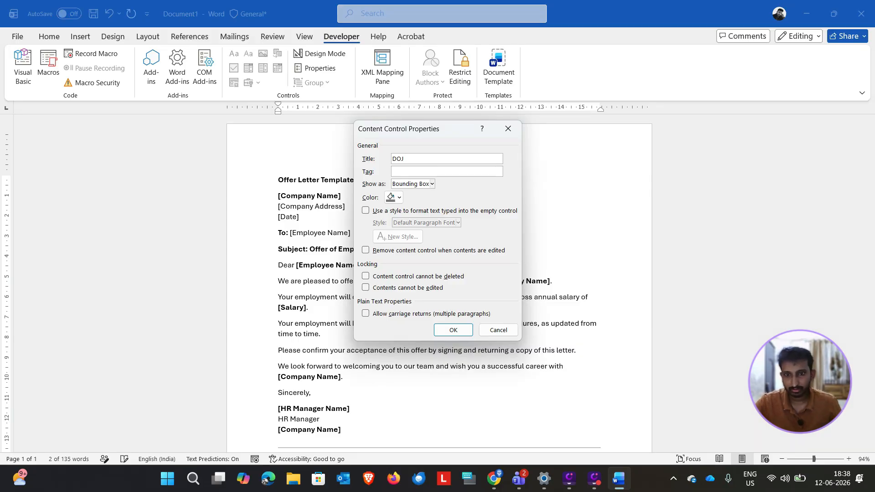
click(454, 330)
Step: Wrap the Salary placeholder text in a plain text content control titled salary
double_click(291, 307)
click(249, 53)
click(319, 68)
text(salary)
click(454, 330)
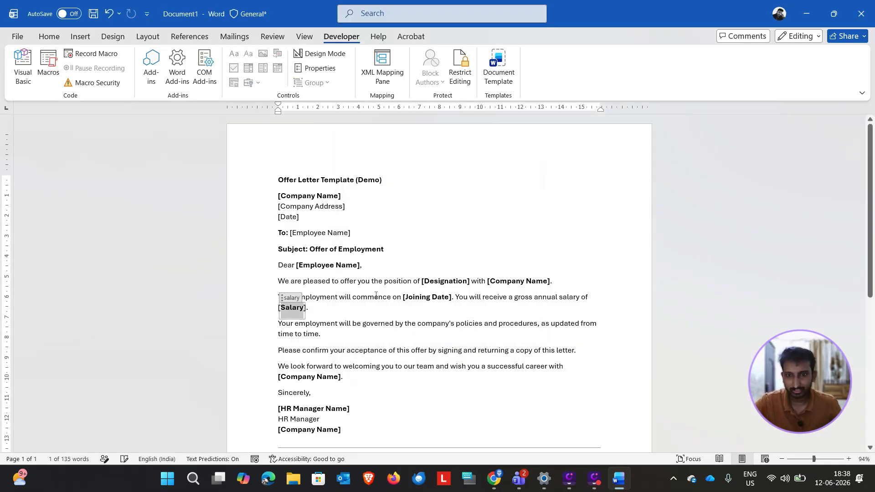
Step: Wrap the Company Name text in the closing welcome paragraph in a plain text content control with the heading control's title, companyname
drag(340, 378, 281, 377)
click(338, 196)
click(319, 69)
key(ctrl+c)
click(453, 330)
click(317, 377)
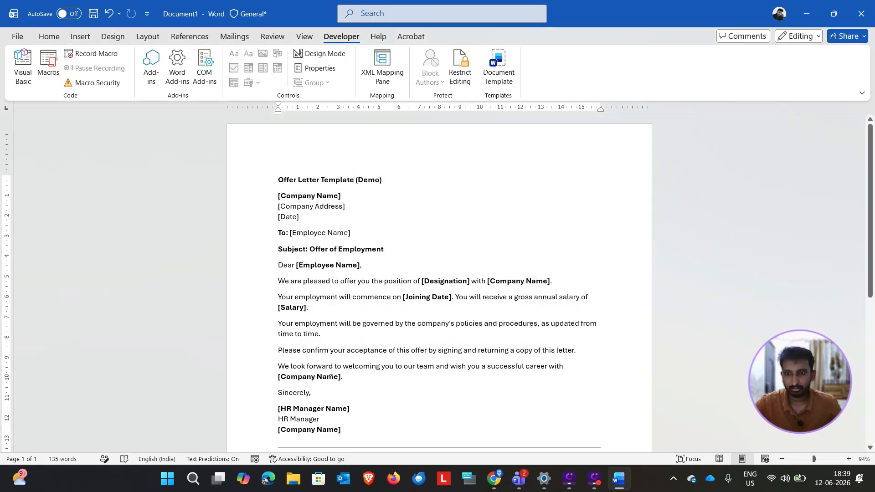
drag(339, 377, 280, 377)
click(249, 54)
click(319, 69)
key(ctrl+v)
click(454, 330)
Step: Wrap the HR Manager Name placeholder text below Sincerely in a plain text content control titled hrmanager name
drag(348, 409, 281, 409)
click(248, 54)
click(319, 69)
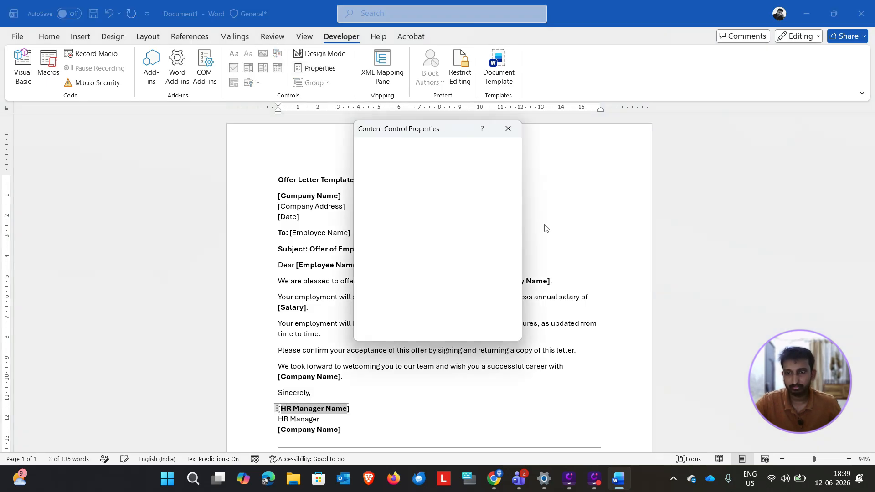
text(hrmanager name)
click(454, 330)
Step: Wrap the Company Name text below HR Manager in the signature block in a plain text content control titled companyname
drag(339, 397, 281, 396)
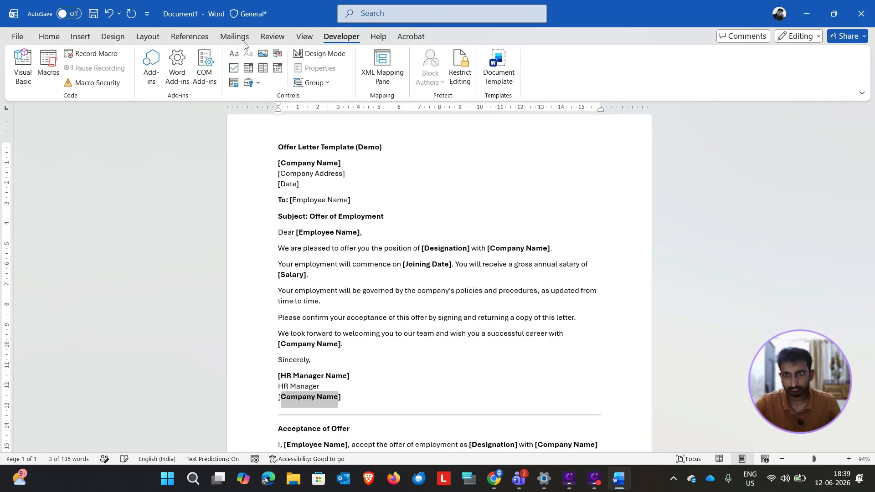
click(249, 53)
click(319, 68)
key(ctrl+v)
click(453, 330)
Step: Copy the To line control's title and wrap the Employee Name text under Acceptance of Offer in a plain text content control titled employeename
scroll(358, 121, up, 1)
click(321, 151)
click(314, 68)
double_click(414, 158)
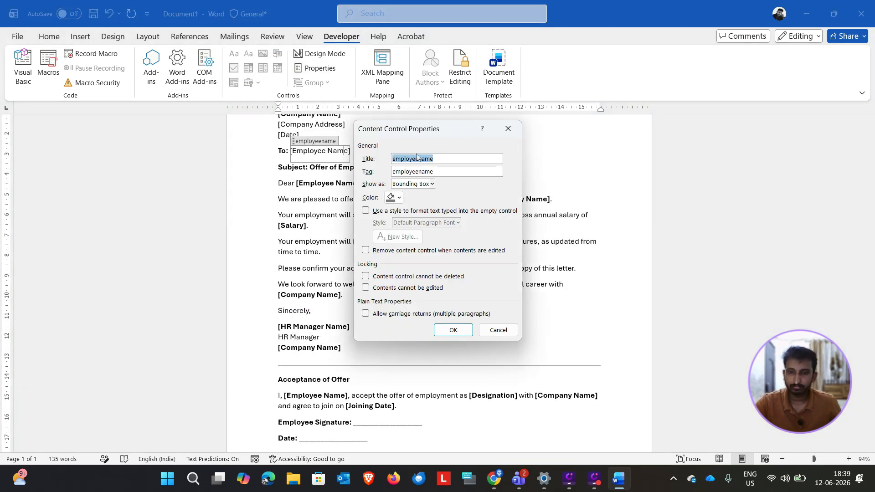
key(ctrl+c)
click(454, 330)
drag(346, 396, 286, 396)
click(249, 54)
click(314, 68)
key(ctrl+v)
click(454, 330)
Step: Wrap the Designation text under Acceptance of Offer in a plain text content control titled designation
double_click(493, 395)
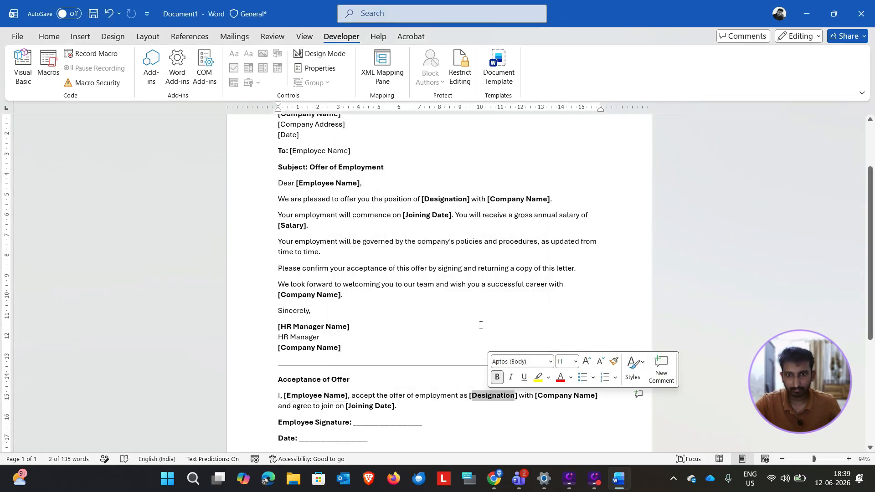
click(445, 199)
click(318, 68)
click(454, 330)
click(496, 396)
double_click(495, 394)
click(248, 54)
click(318, 69)
key(ctrl+v)
click(454, 330)
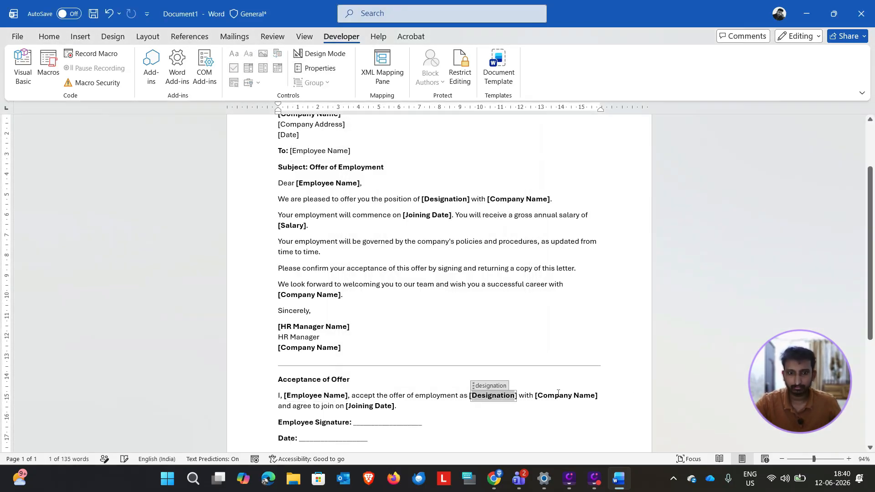
Step: Wrap the Company Name text under Acceptance of Offer in a plain text content control titled companyname
click(531, 200)
click(318, 68)
click(509, 127)
drag(597, 395, 537, 395)
click(249, 53)
click(318, 68)
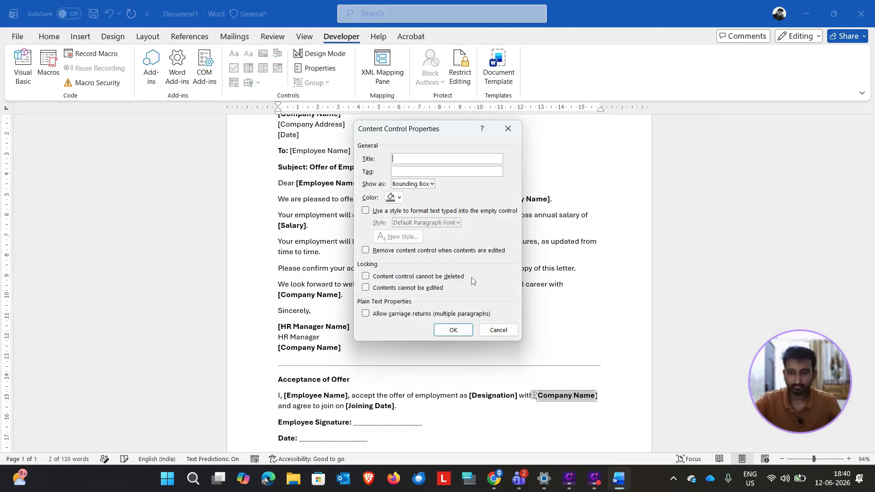
key(ctrl+v)
click(453, 330)
Step: Wrap the Joining Date text under Acceptance of Offer in a plain text content control with the title of the earlier Joining Date control
click(428, 215)
click(318, 69)
click(453, 330)
drag(397, 406, 299, 422)
click(248, 54)
click(318, 69)
key(ctrl+v)
click(453, 330)
Step: Wrap the blank line after Date in the acceptance section in a plain text content control titled date
scroll(351, 403, down, 1)
click(248, 54)
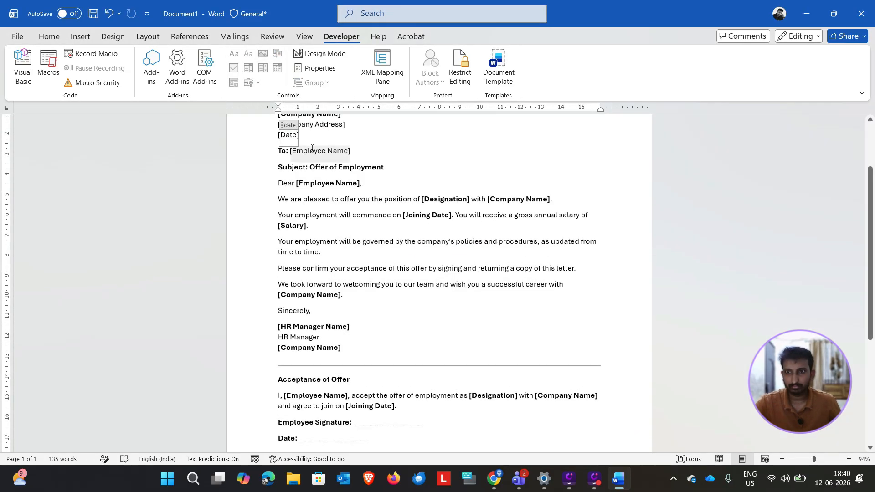
click(318, 69)
key(ctrl+v)
click(454, 330)
click(320, 68)
text(date)
click(453, 330)
Step: Wrap the blank line after Employee Signature in a plain text content control titled employeename, copying the title from the Employee Name control
drag(422, 422, 354, 422)
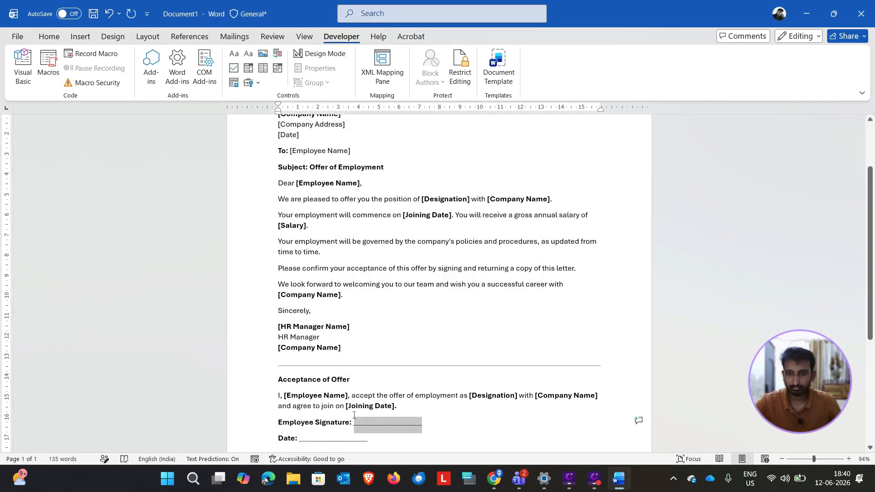
click(248, 54)
click(337, 183)
scroll(336, 184, up, 1)
click(320, 69)
drag(450, 160, 392, 158)
key(ctrl+c)
click(437, 330)
click(390, 439)
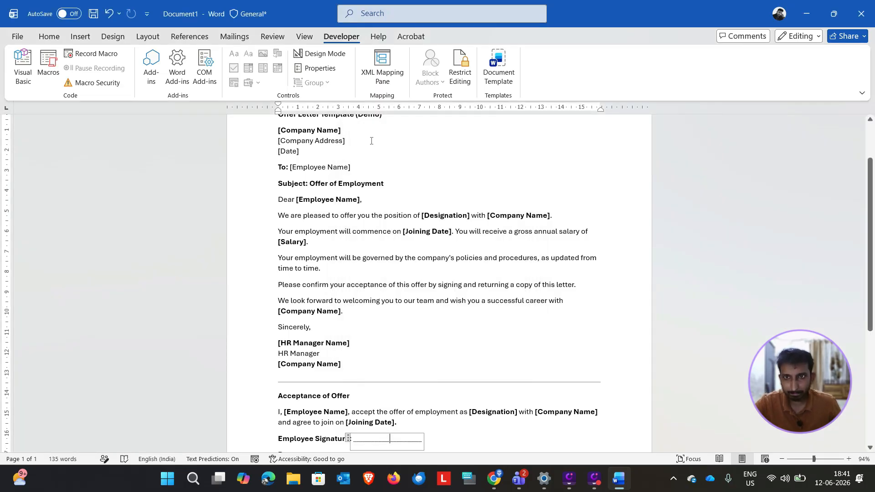
click(320, 68)
key(ctrl+v)
click(451, 330)
scroll(447, 300, down, 3)
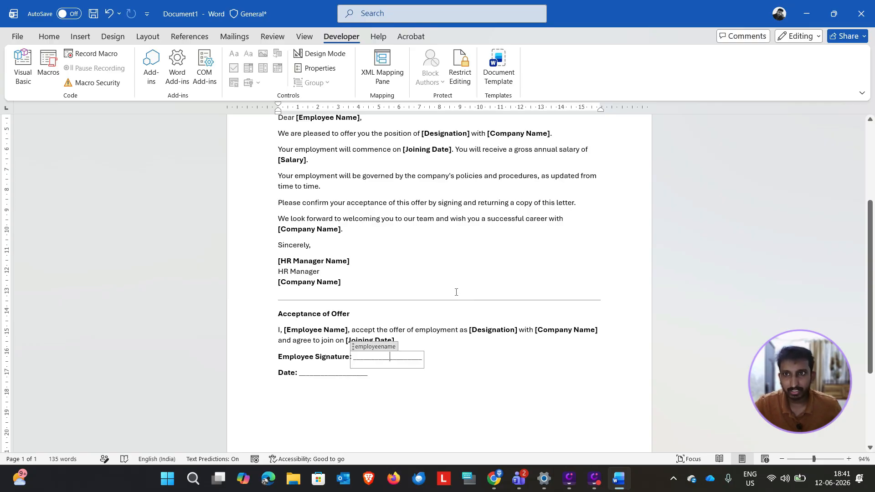
scroll(458, 303, up, 3)
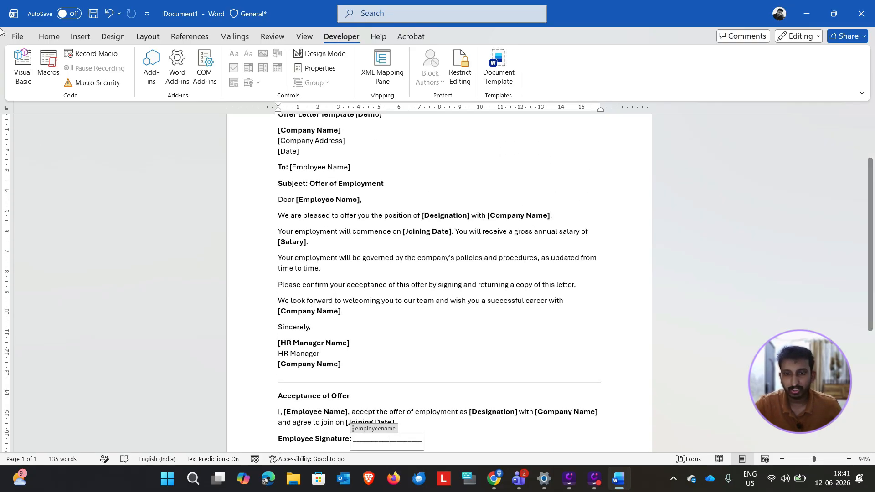
Step: Save the document as Offer Letter Template.docx in the Power Platform- Day 1 folder under the MSFT OneDrive's Documents
click(19, 36)
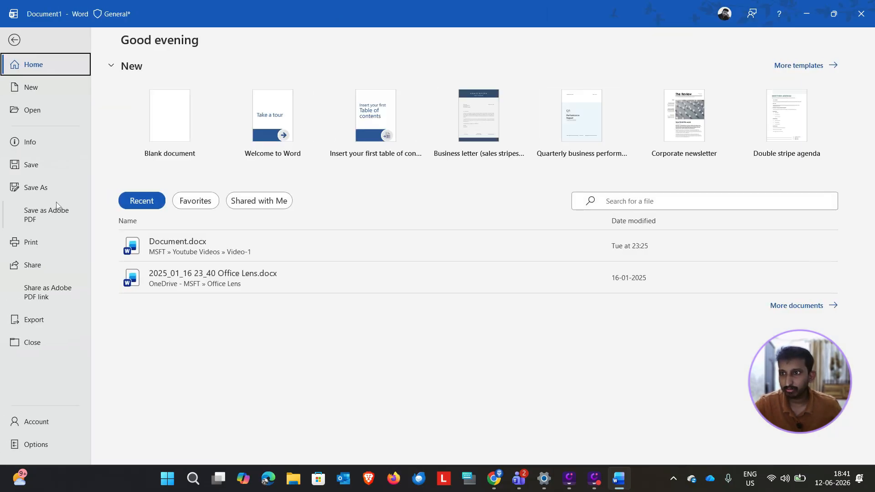
click(53, 188)
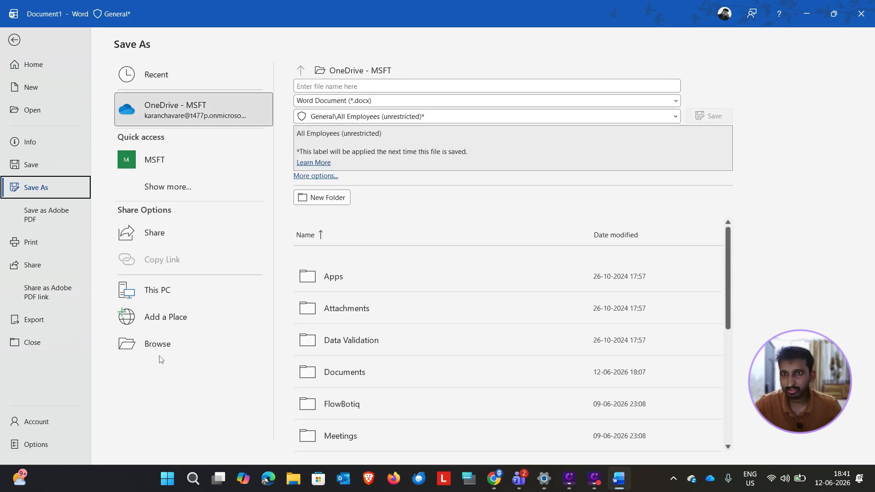
click(159, 354)
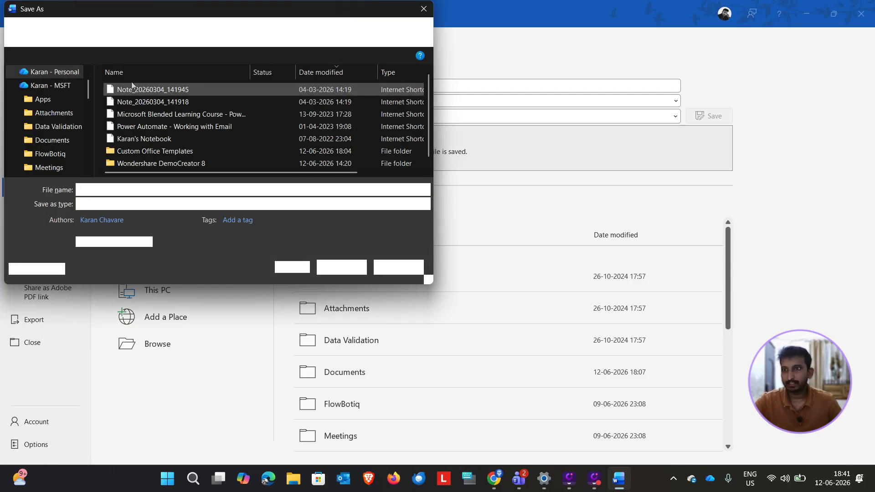
click(55, 140)
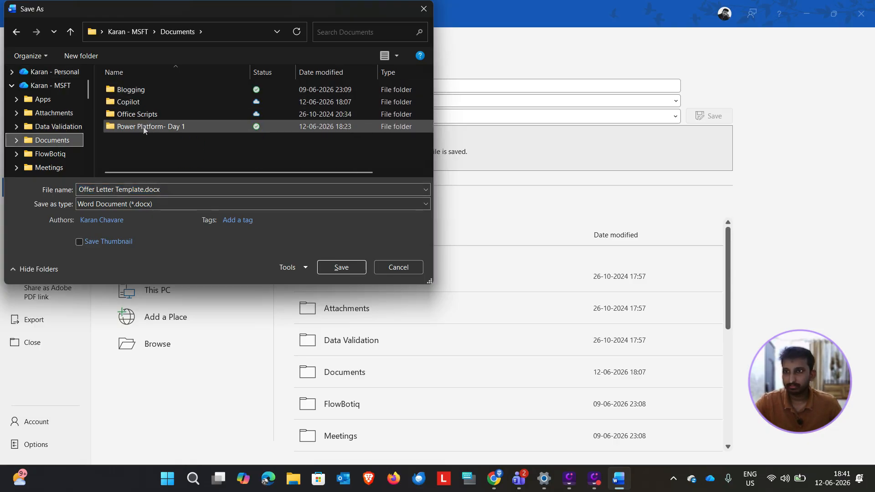
click(142, 126)
double_click(149, 127)
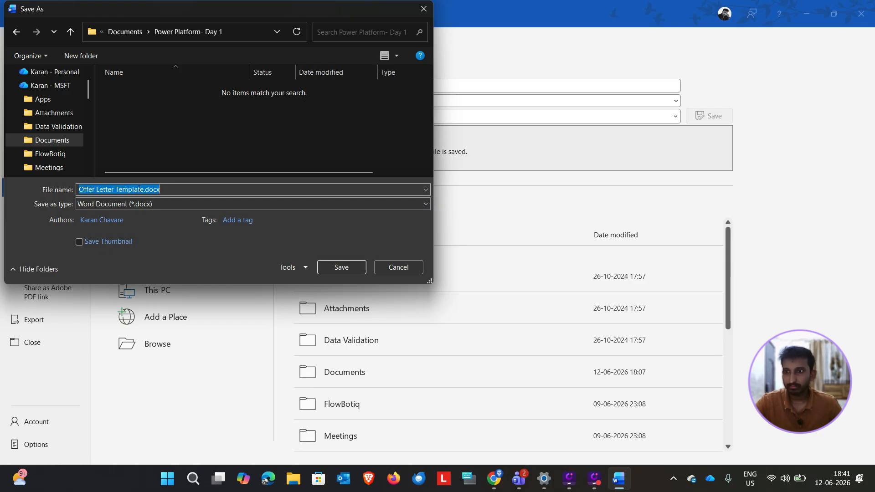
click(341, 268)
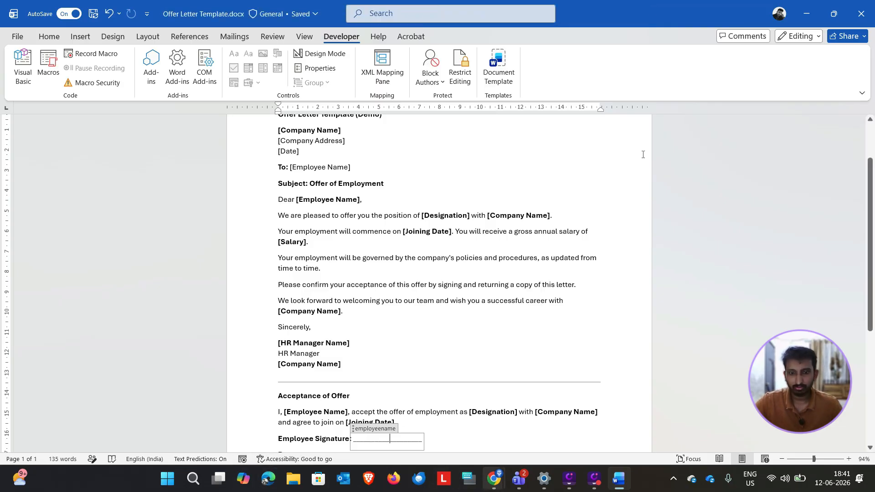
Step: Close the Word window holding the offer letter template and return to the SharePoint Demo site in Chrome
click(643, 155)
double_click(622, 9)
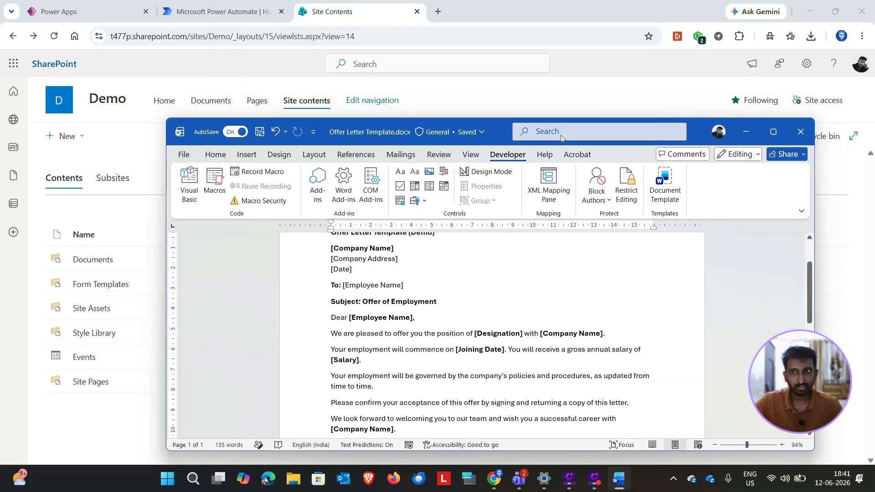
click(799, 132)
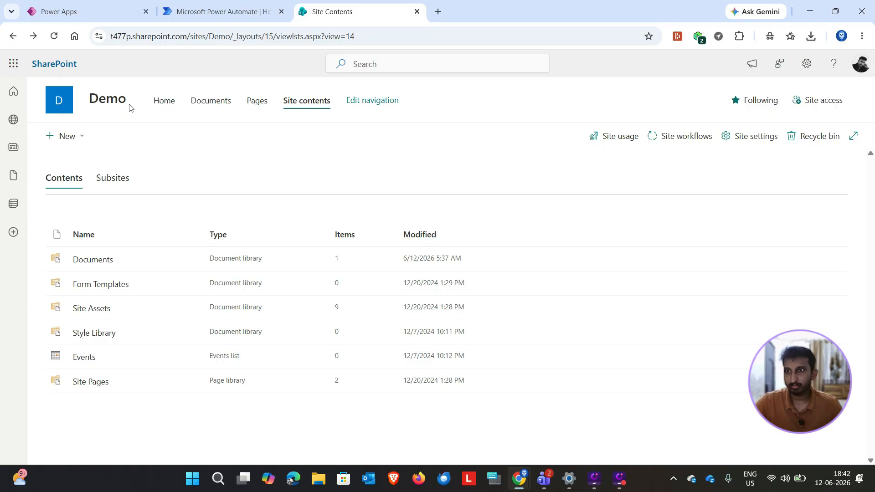
Step: Upload Offer Letter Template.docx to the Demo site's Documents library, replacing the existing file
click(99, 262)
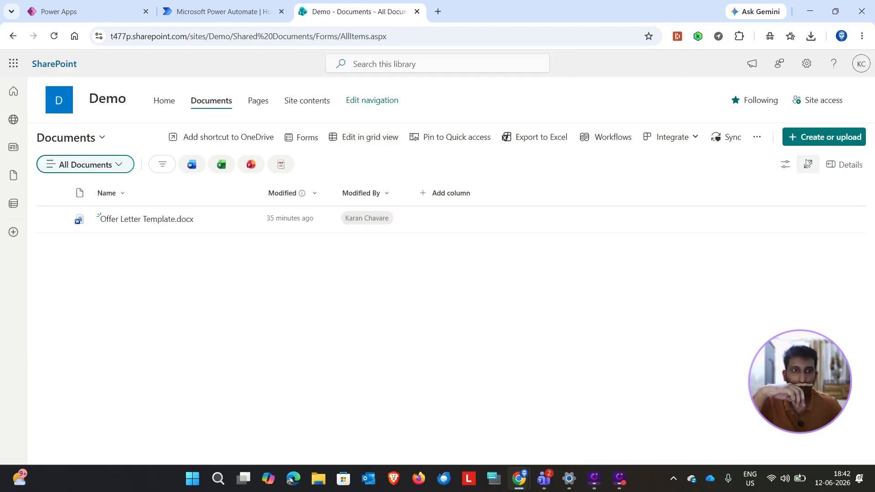
click(812, 137)
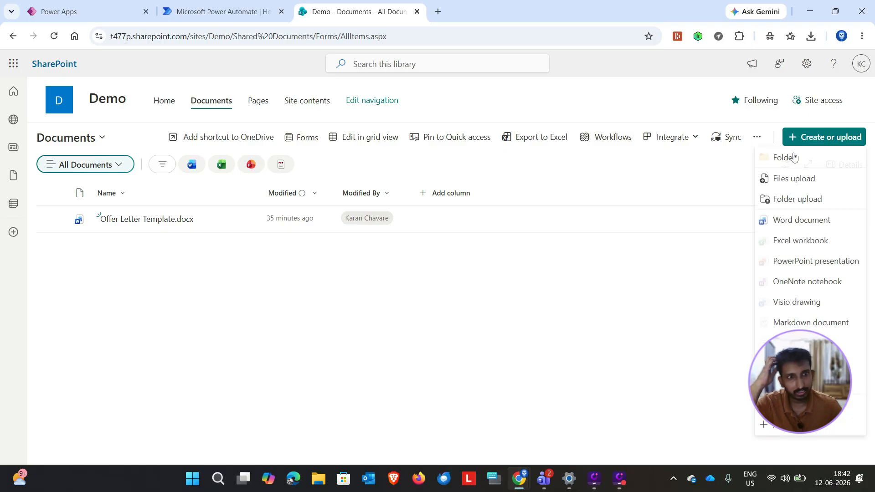
click(790, 180)
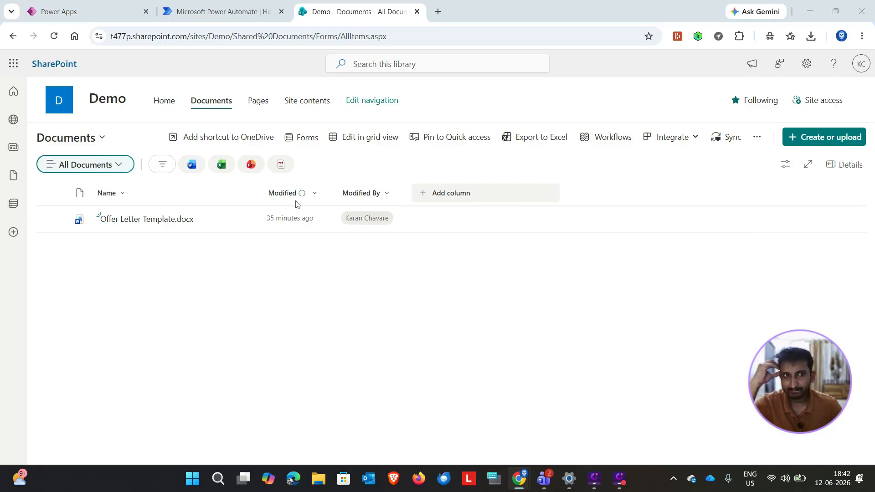
click(110, 220)
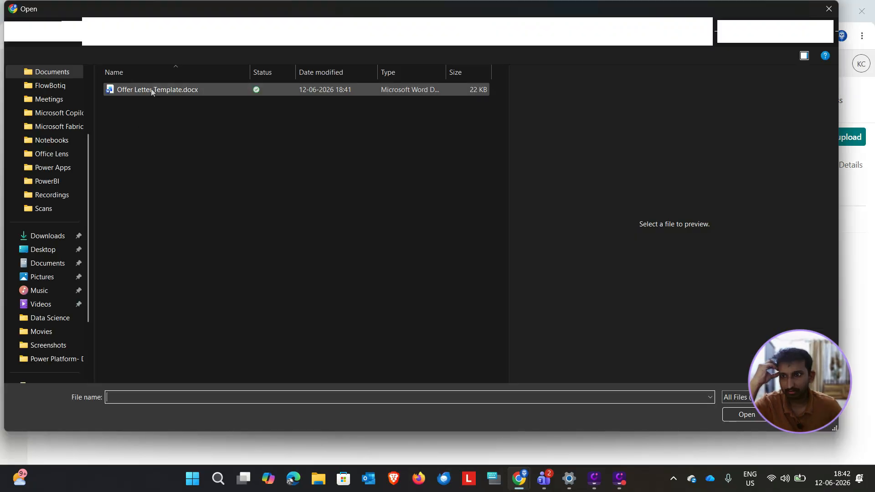
click(736, 417)
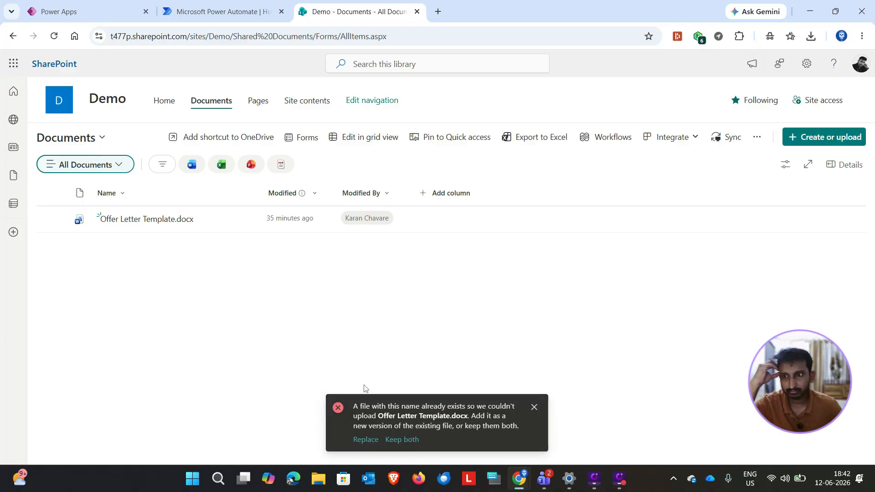
click(368, 448)
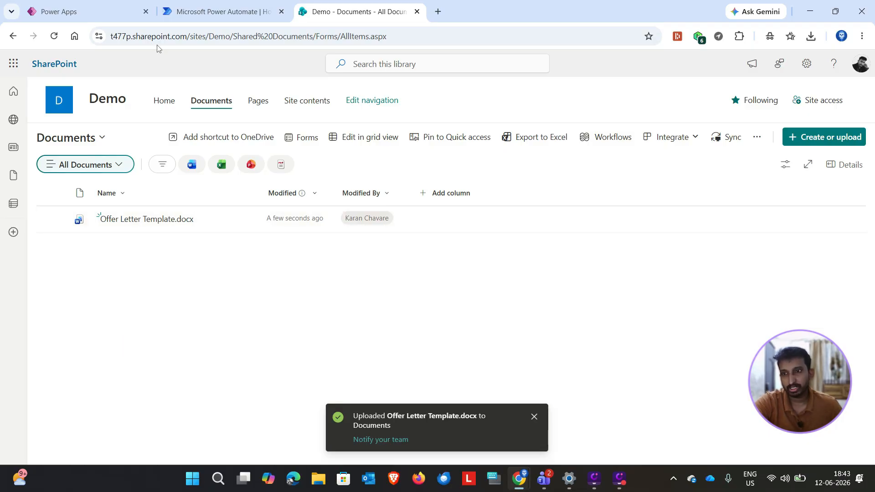
Step: Start creating a blank list from the Demo site's home page
click(158, 105)
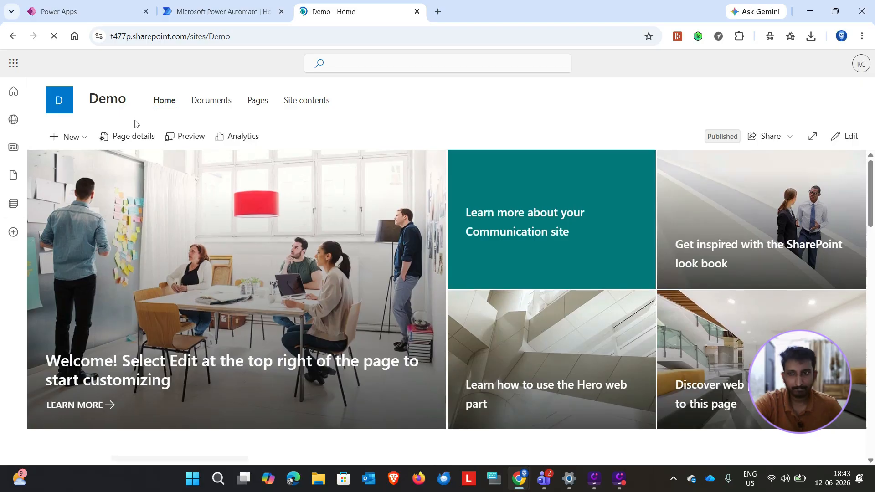
click(76, 141)
click(69, 257)
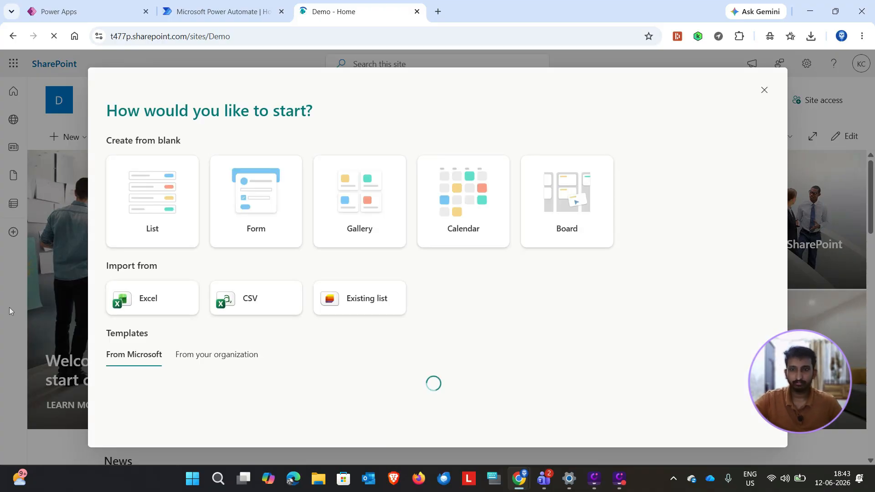
click(148, 185)
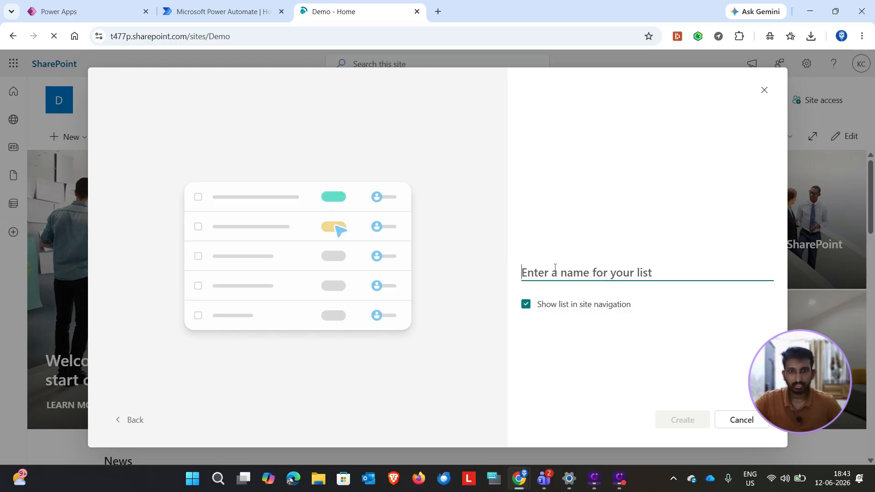
text(e)
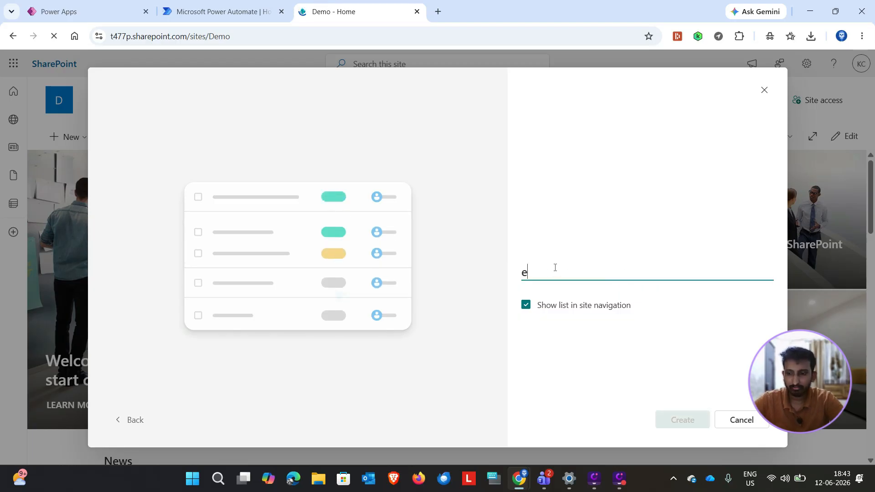
key(BackSpace)
text(ENP)
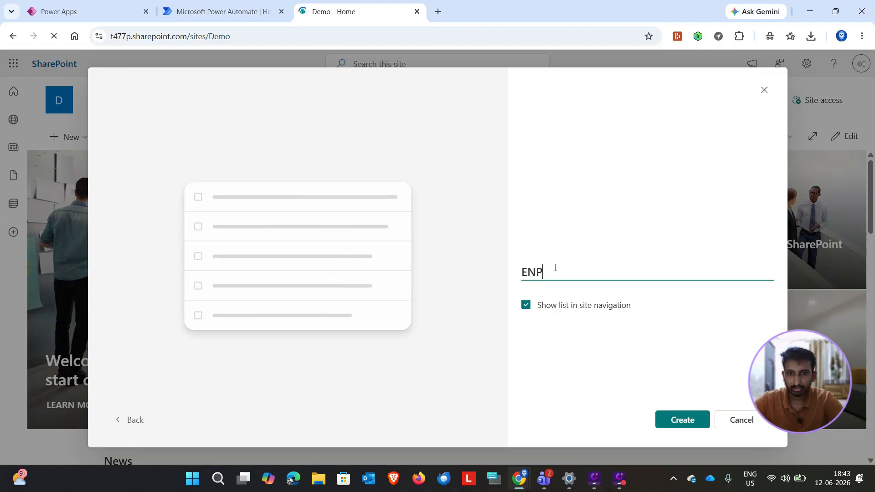
text(LOYEE)
key(BackSpace)
key(BackSpace)
key(BackSpace)
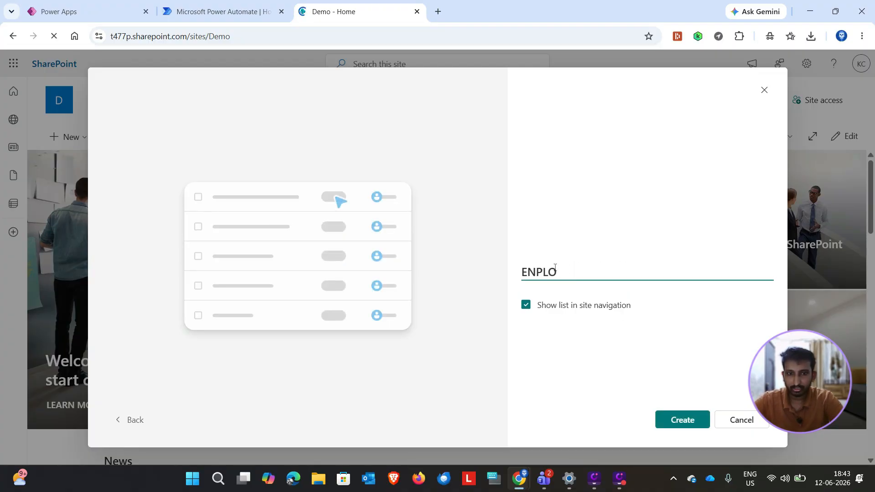
key(BackSpace)
key(BackSpace)
key(BackSpace)
key(BackSpace)
key(BackSpace)
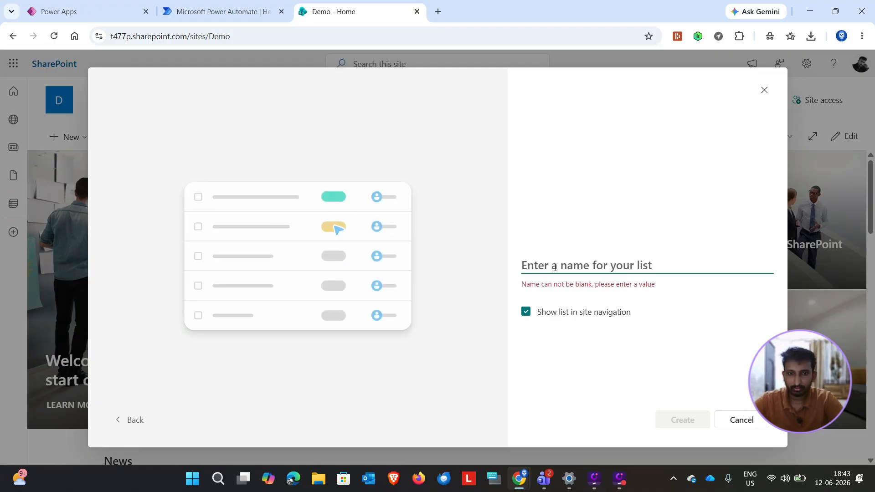
text(e)
key(BackSpace)
Step: Name the new list EmployeeDetails
text(Em)
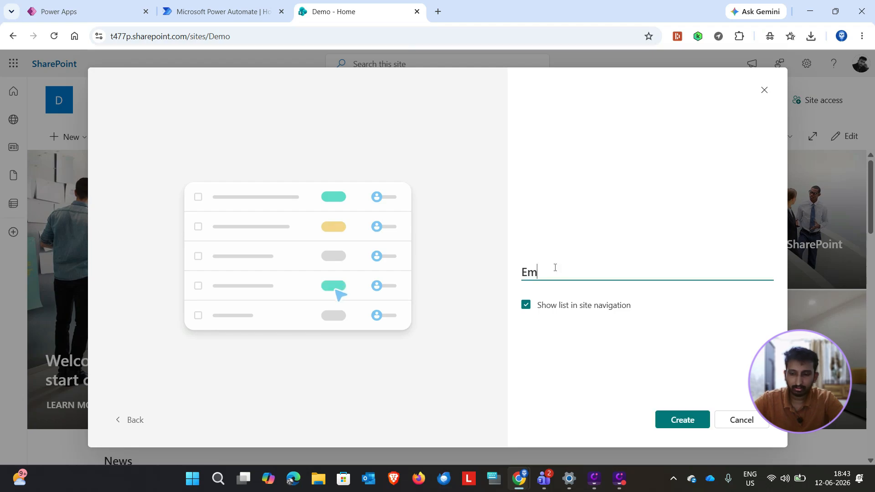
text(plo)
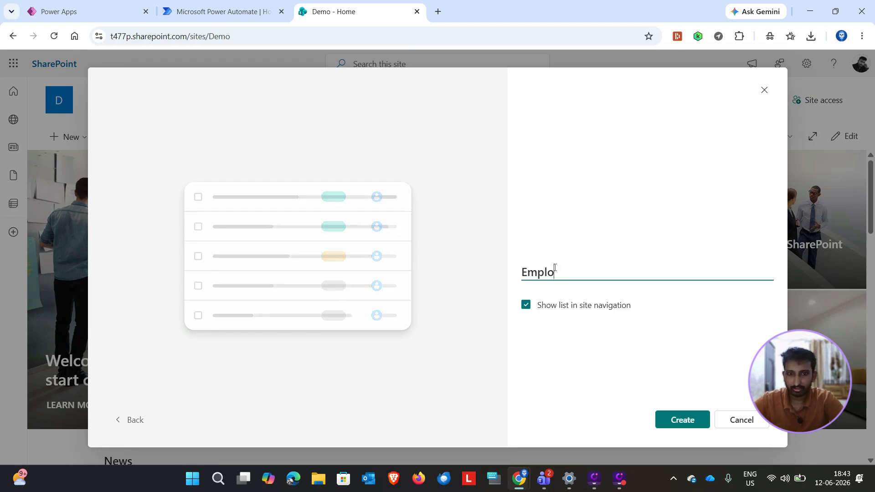
text(yee)
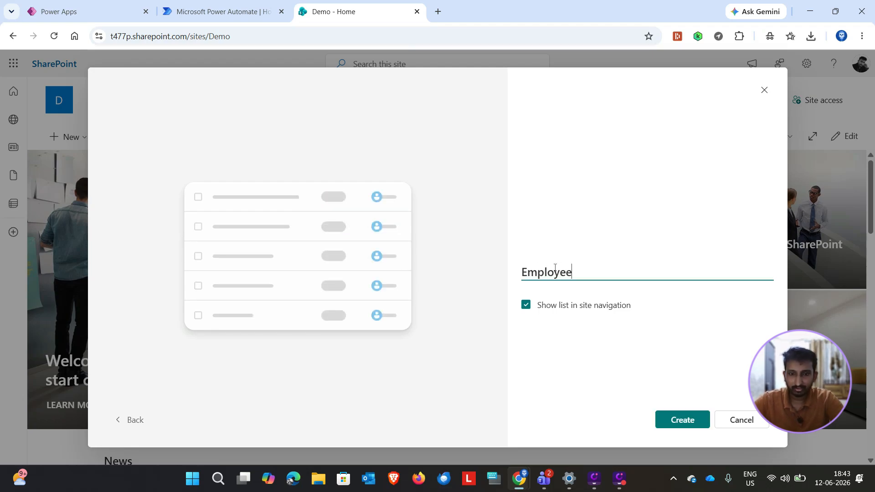
text(Deatils)
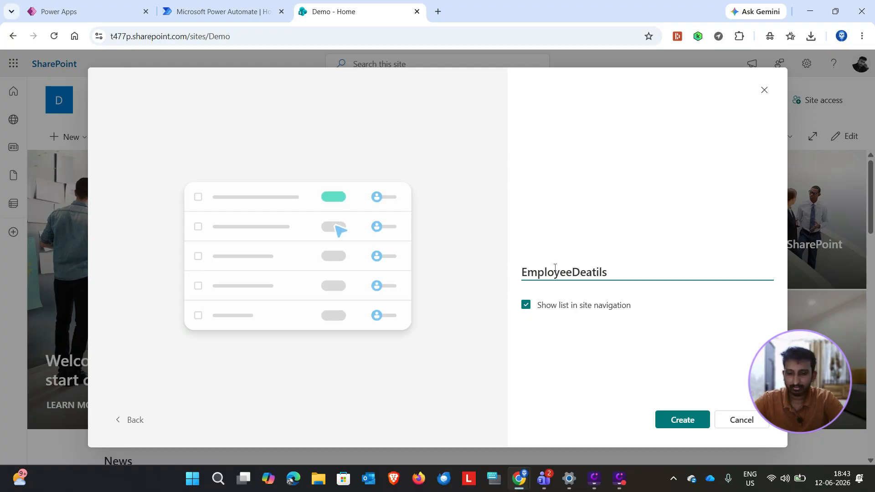
key(BackSpace)
key(BackSpace)
key(BackSpace)
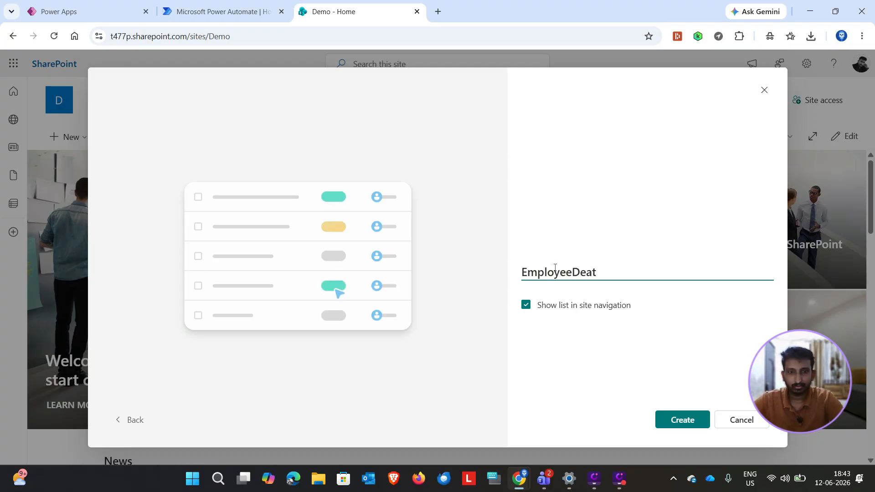
key(BackSpace)
text(tails)
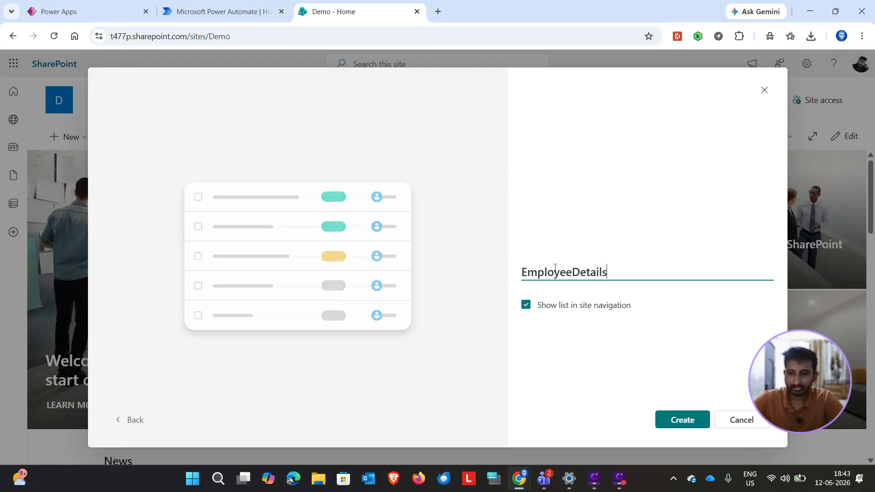
Step: Create the EmployeeDetails list and open the new column form from its list settings
click(671, 425)
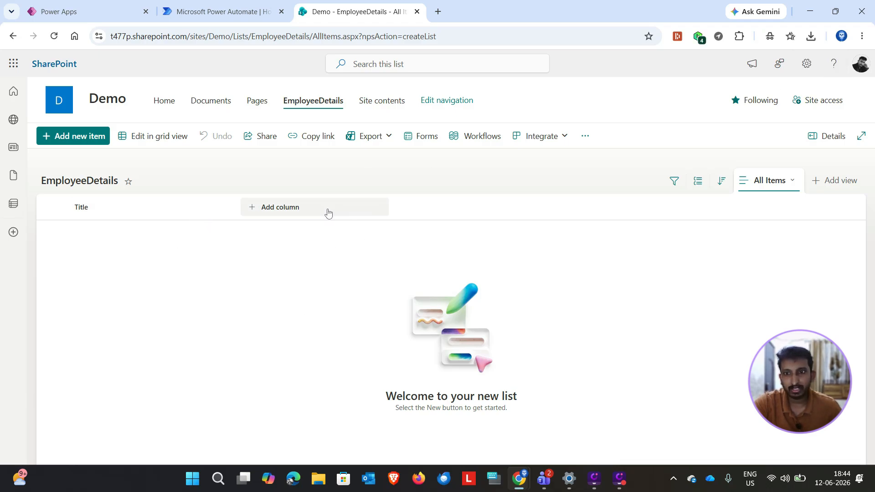
click(808, 64)
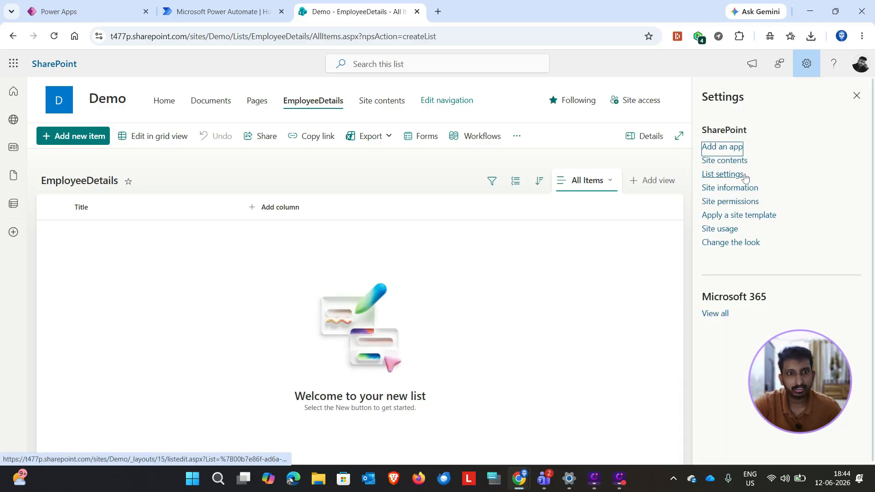
click(720, 177)
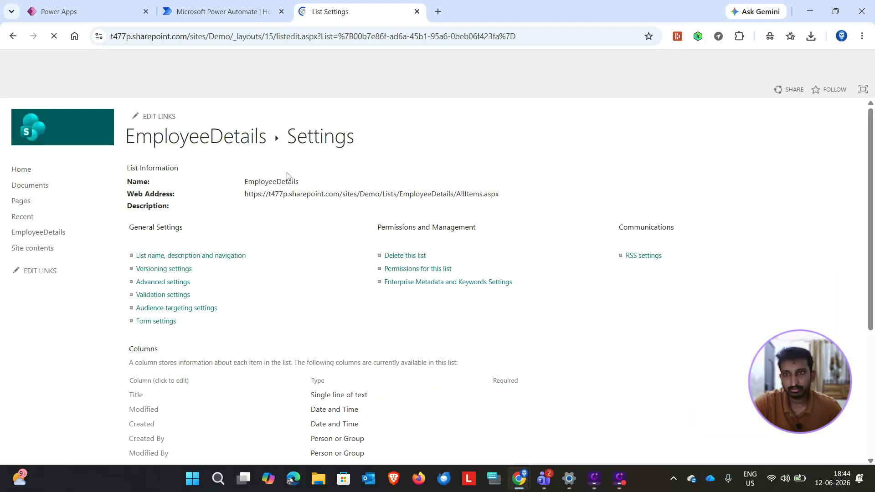
scroll(228, 256, down, 3)
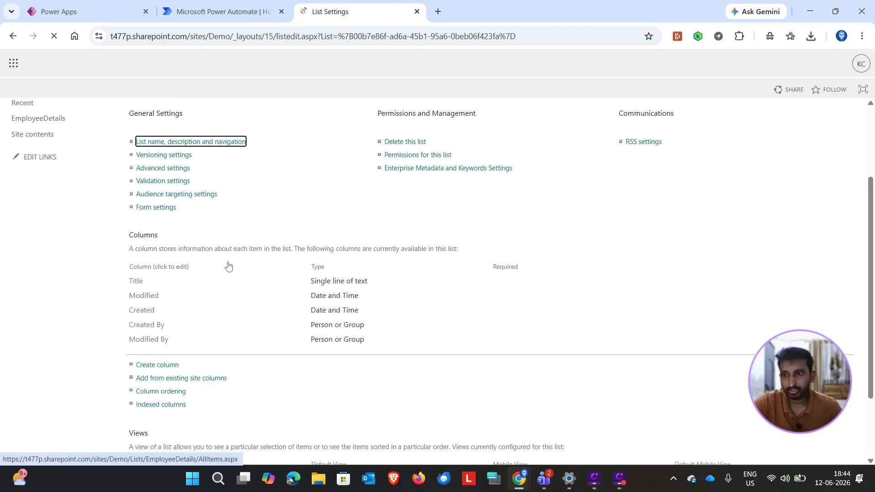
click(151, 366)
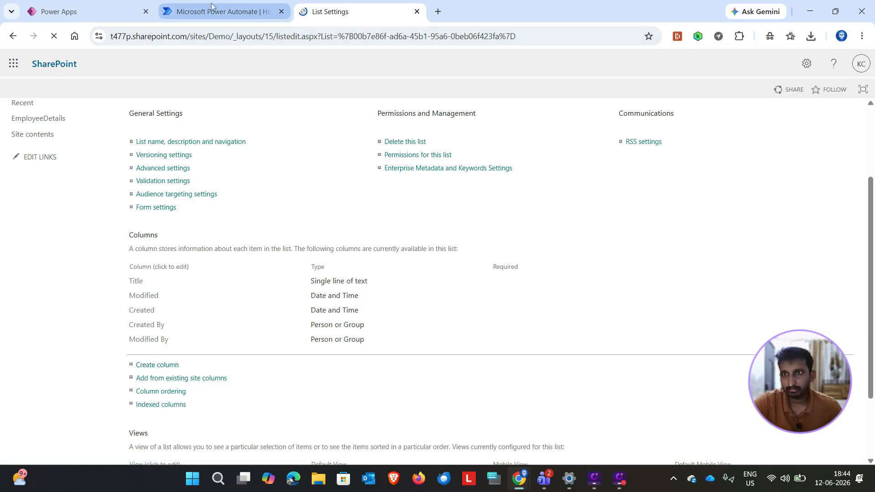
mouse_move(211, 5)
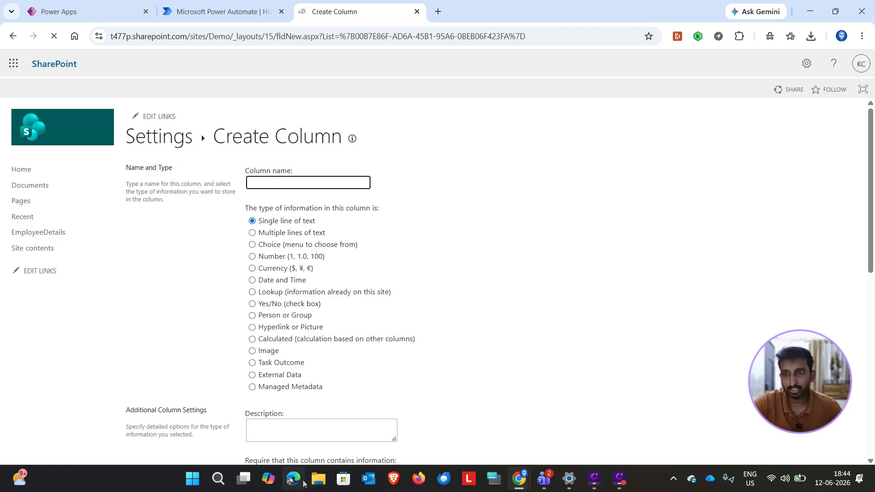
Step: Open Offer Letter Template.docx from the Power Platform- Day 1 folder in the OneDrive Documents folder
click(322, 481)
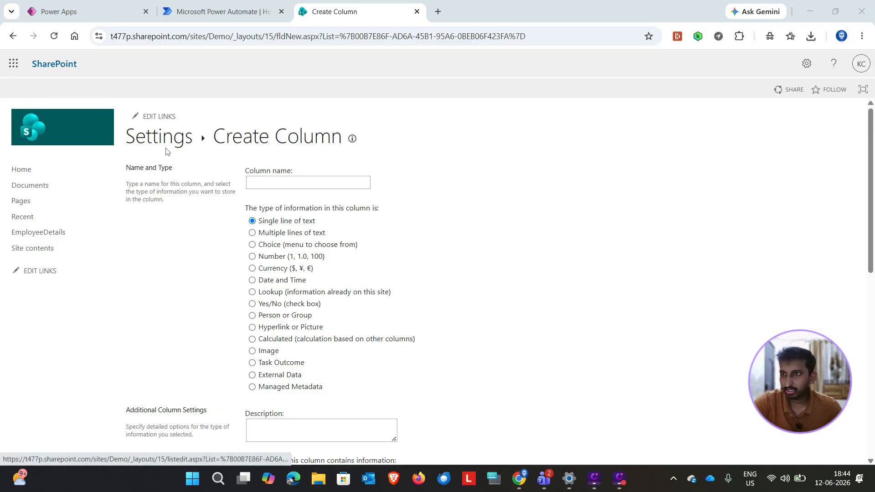
key(super+e)
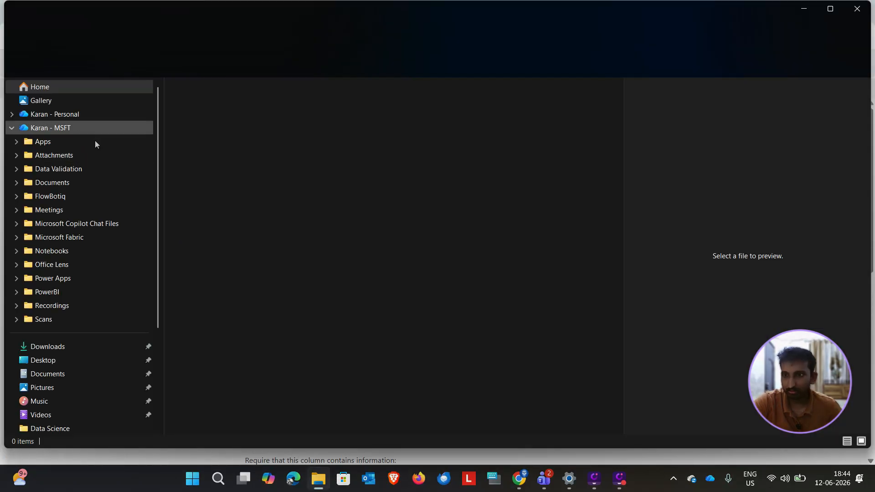
click(63, 185)
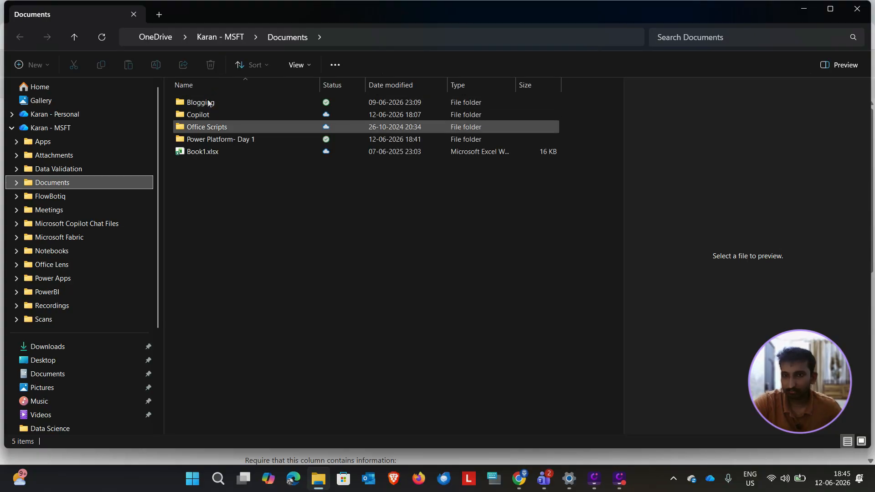
click(203, 143)
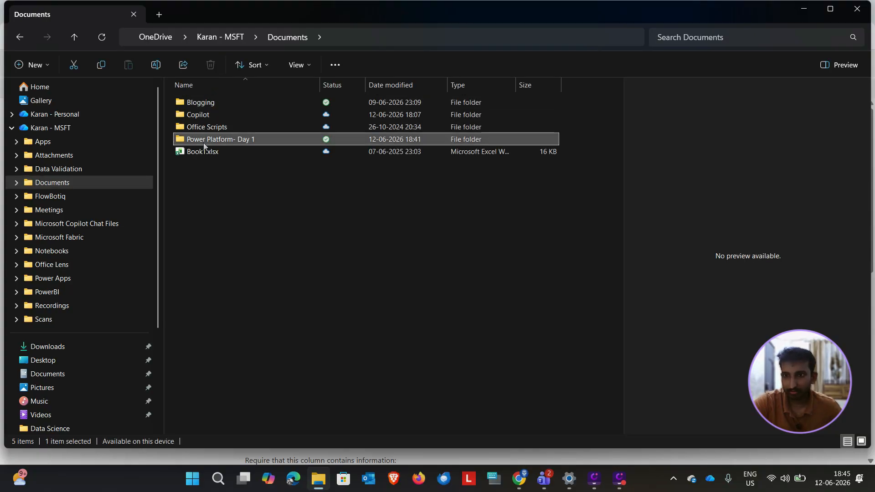
double_click(227, 144)
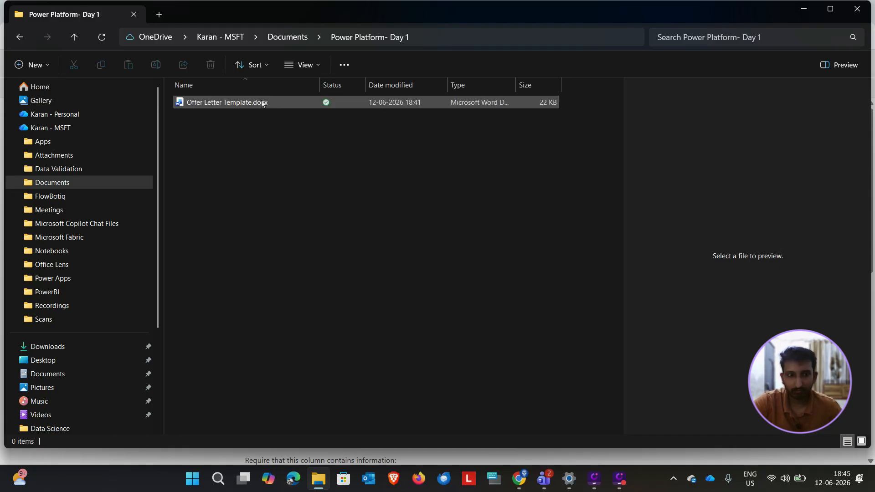
click(288, 105)
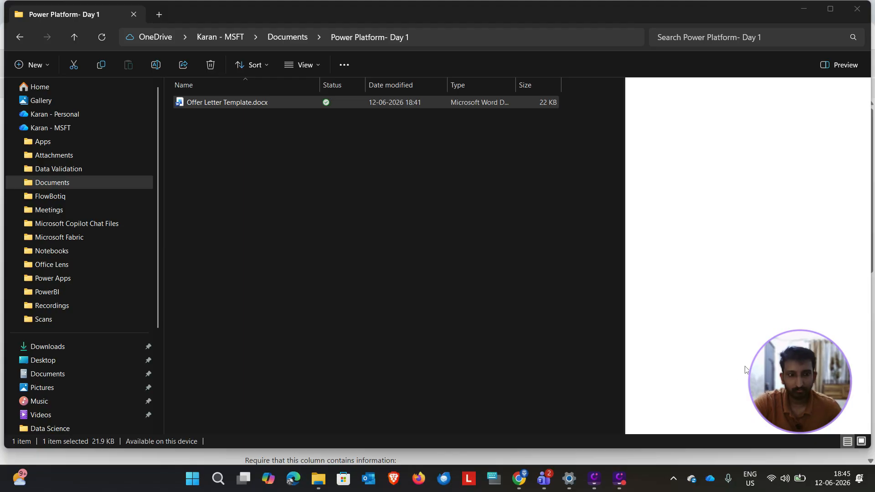
click(221, 102)
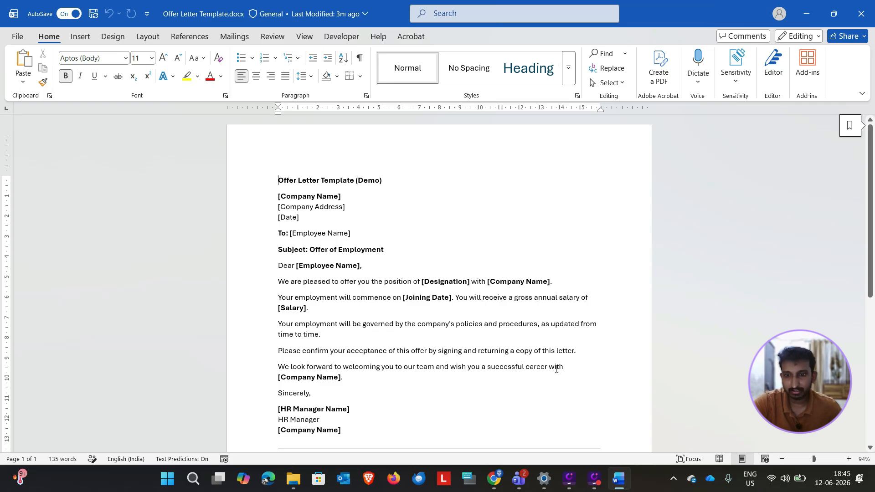
Step: Switch back to Chrome, create a single-line text column named Company Name, and shrink the browser window to reveal the Word template
mouse_move(494, 479)
click(387, 438)
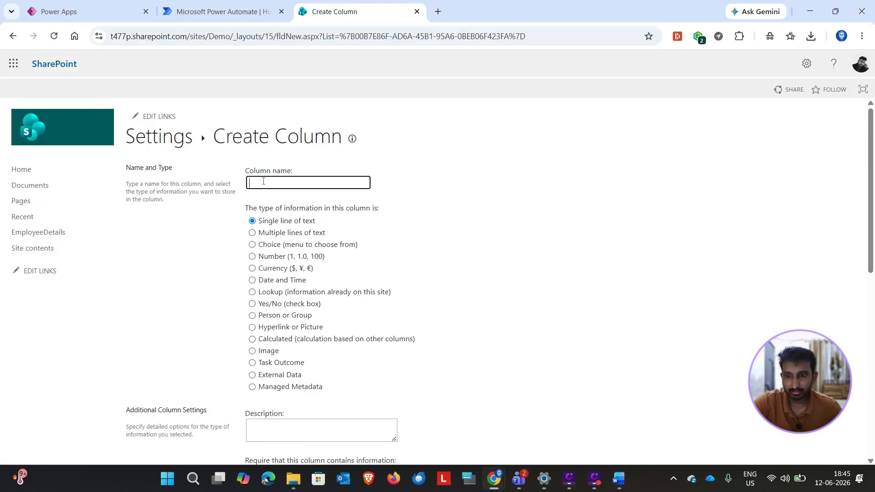
text(omapany N)
scroll(677, 418, down, 9)
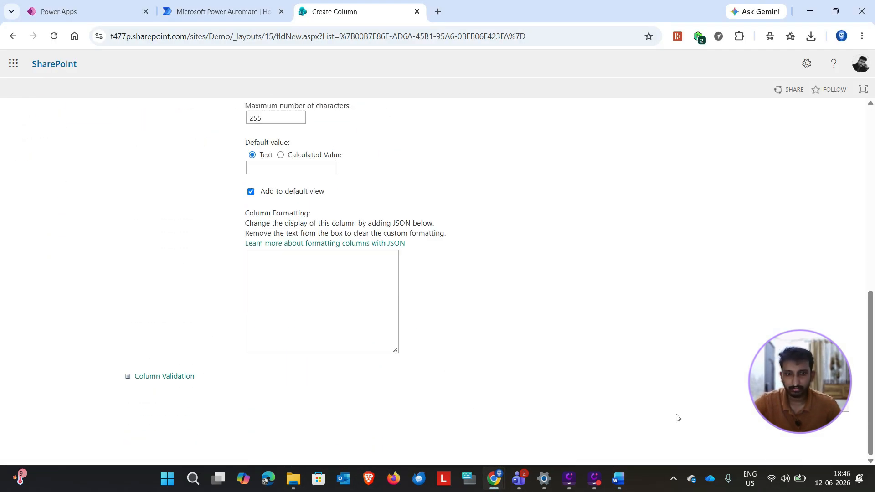
click(836, 11)
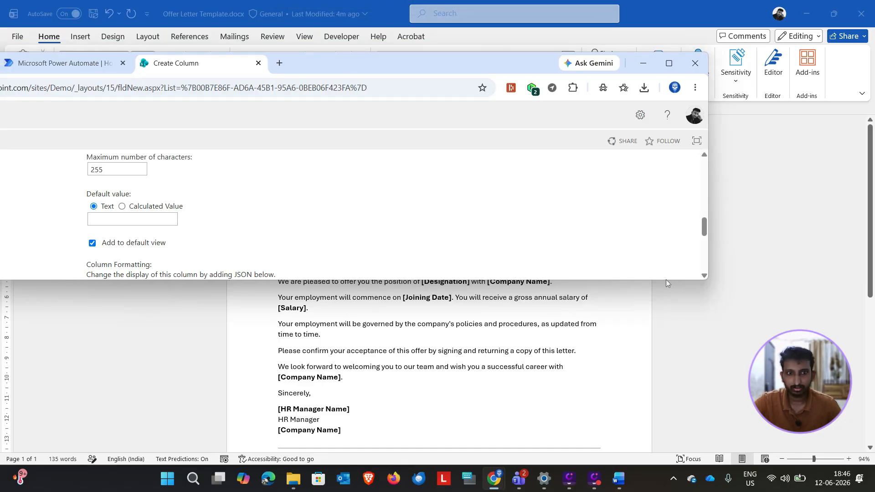
click(669, 64)
drag(524, 10, 338, 30)
drag(687, 186, 686, 224)
click(605, 179)
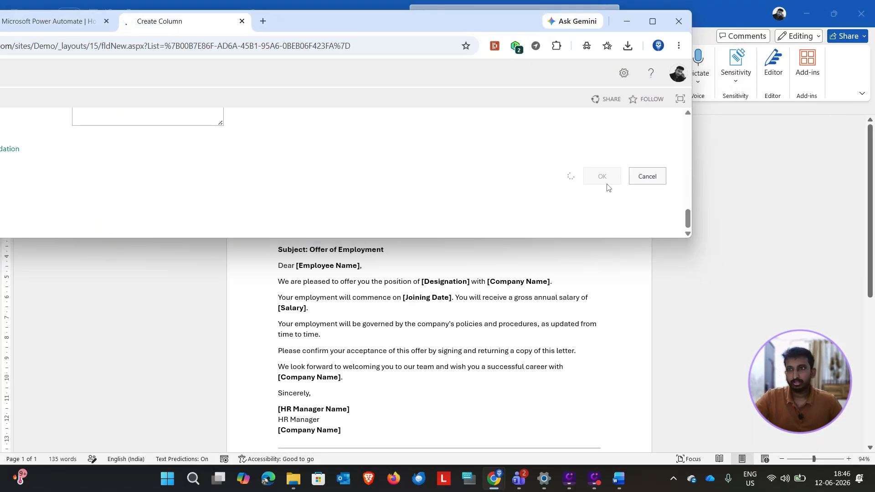
Step: Add a single-line text column named Company Address to the EmployeeDetails list
drag(276, 23, 410, 35)
scroll(330, 157, down, 6)
scroll(331, 158, up, 3)
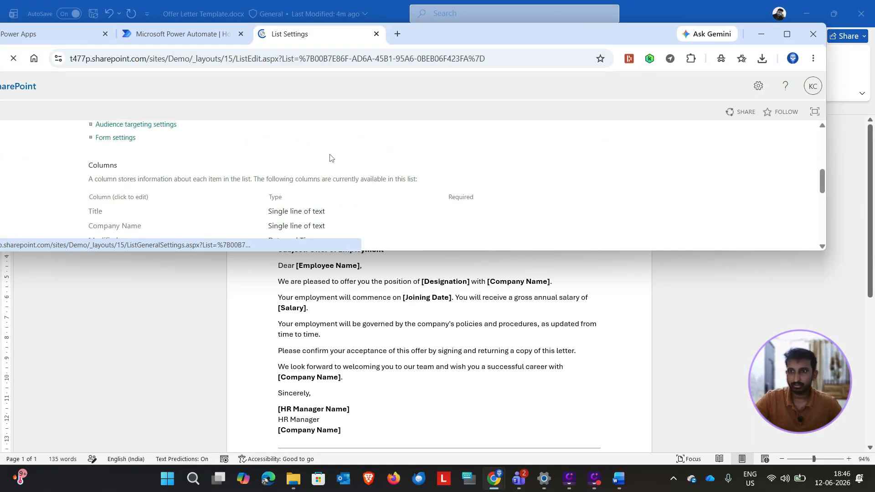
scroll(331, 158, down, 2)
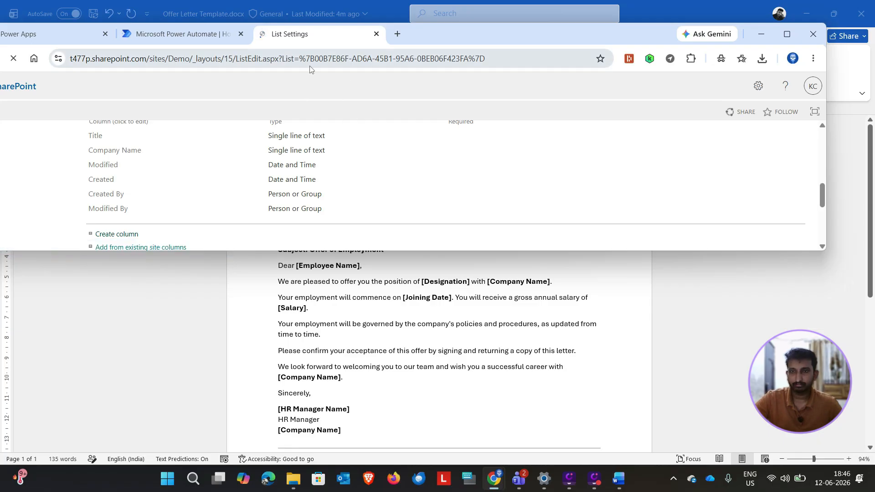
text(Company Address)
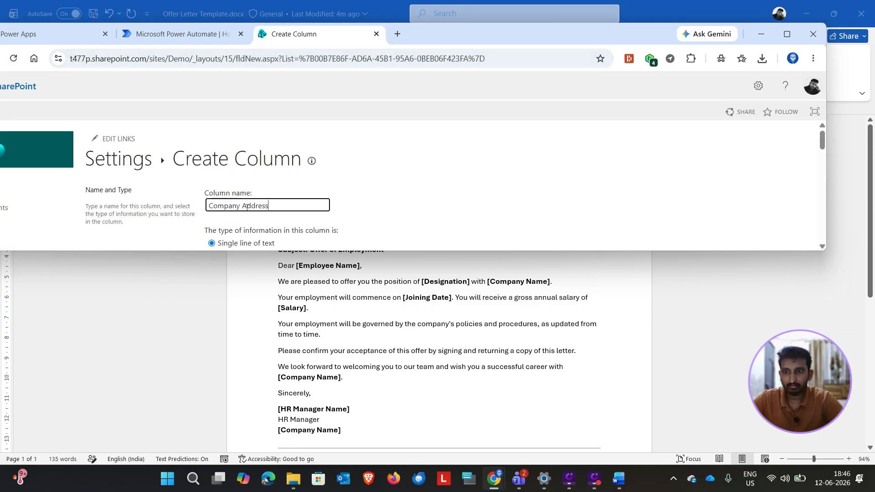
scroll(685, 173, down, 5)
click(732, 188)
Step: Check the template's date placeholder and add a column named Date of type Date and Time to the list
click(312, 344)
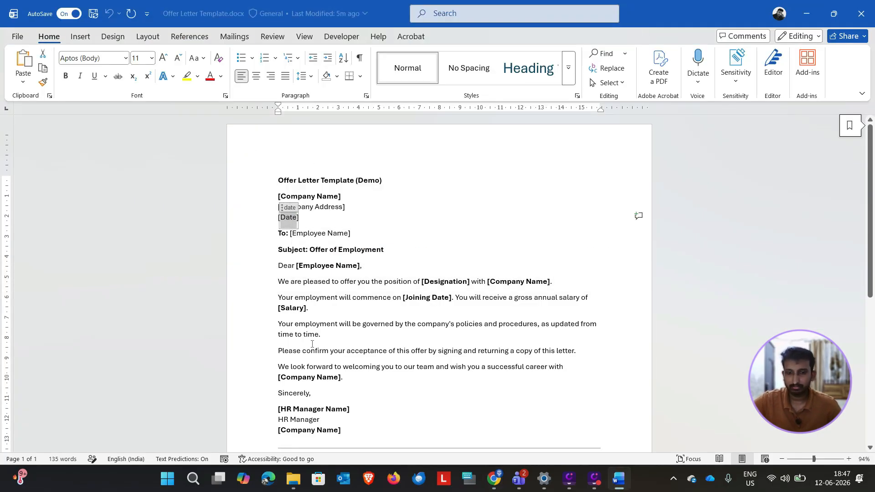
scroll(171, 181, down, 7)
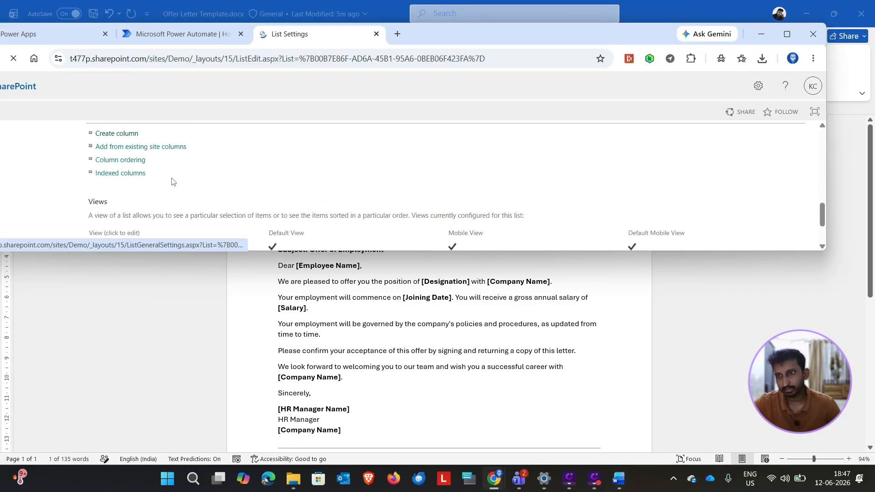
scroll(172, 181, up, 1)
click(117, 171)
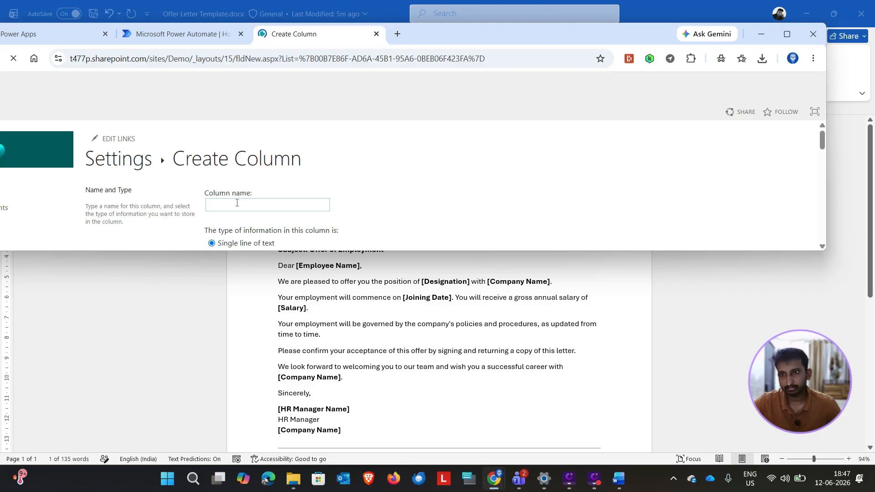
click(236, 202)
text(Date)
scroll(377, 227, down, 12)
scroll(451, 217, up, 10)
scroll(238, 196, down, 1)
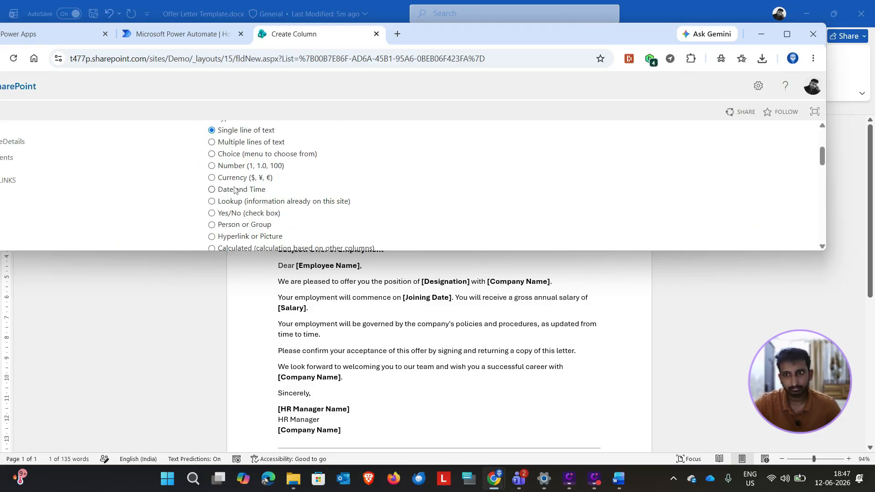
click(236, 189)
scroll(504, 213, down, 5)
scroll(519, 215, down, 12)
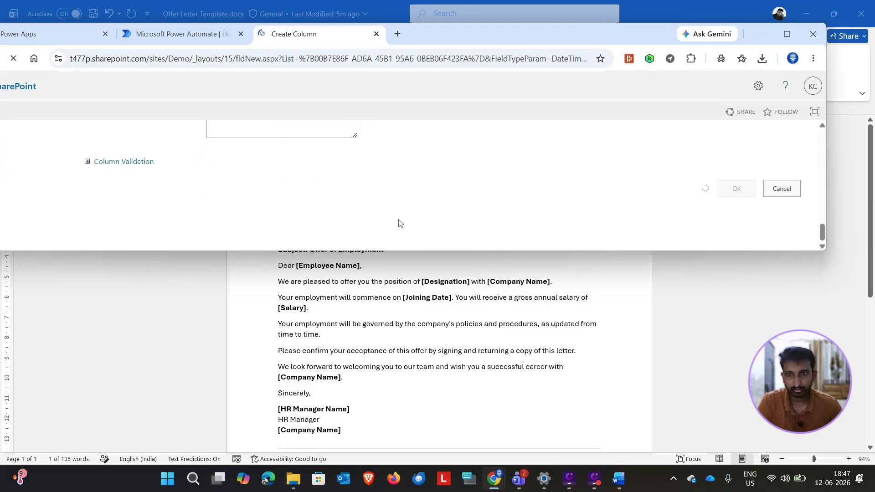
Step: Create a single-line text column using the template's Employee Name placeholder text, and select the Designation placeholder in the template
key(alt+Tab)
click(349, 233)
key(ctrl+c)
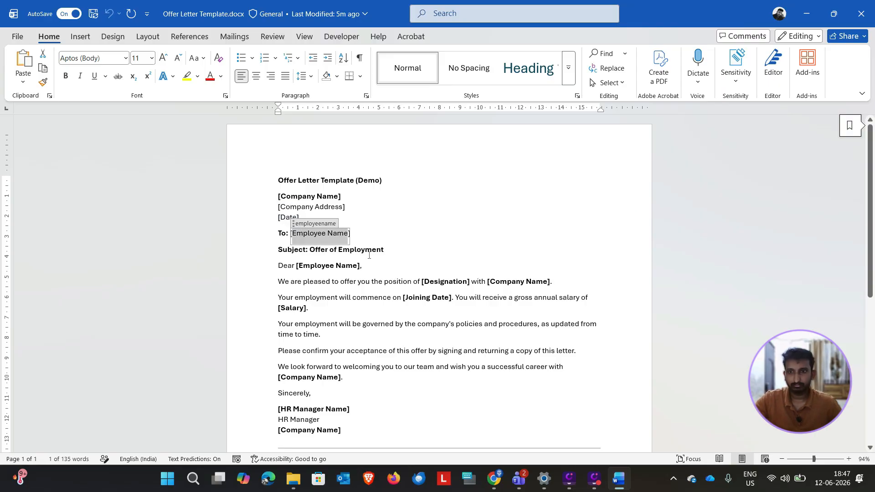
key(alt+Tab)
scroll(255, 213, down, 6)
scroll(255, 213, down, 1)
click(117, 188)
click(268, 209)
key(ctrl+v)
scroll(267, 210, down, 12)
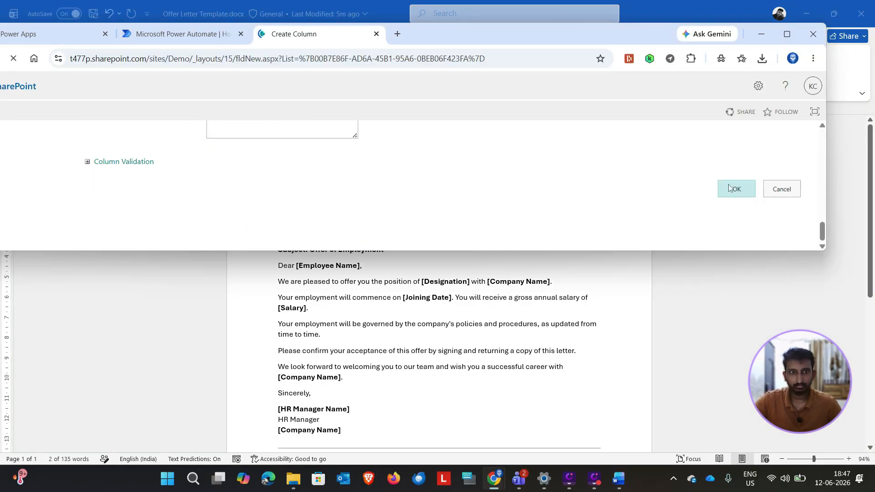
click(734, 188)
double_click(451, 282)
key(alt+Tab)
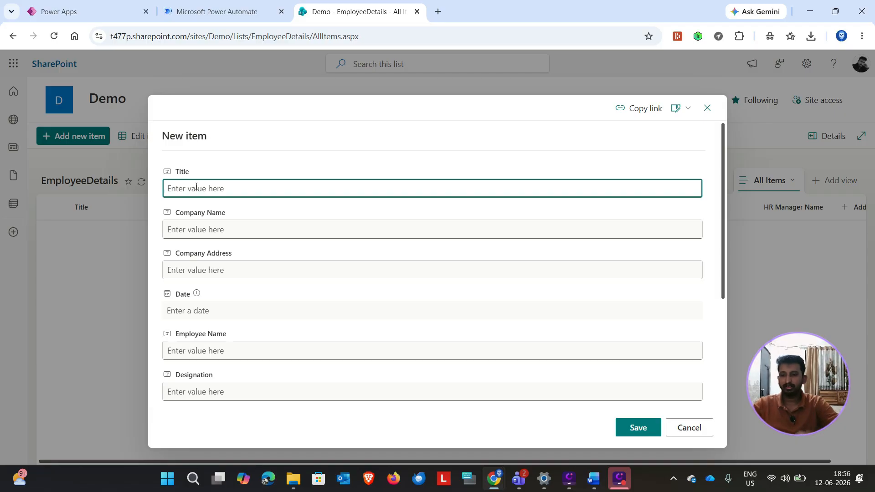
Step: Fill in the new EmployeeDetails item with 1 as the Title and RPAGeek as the Company Name
text(1)
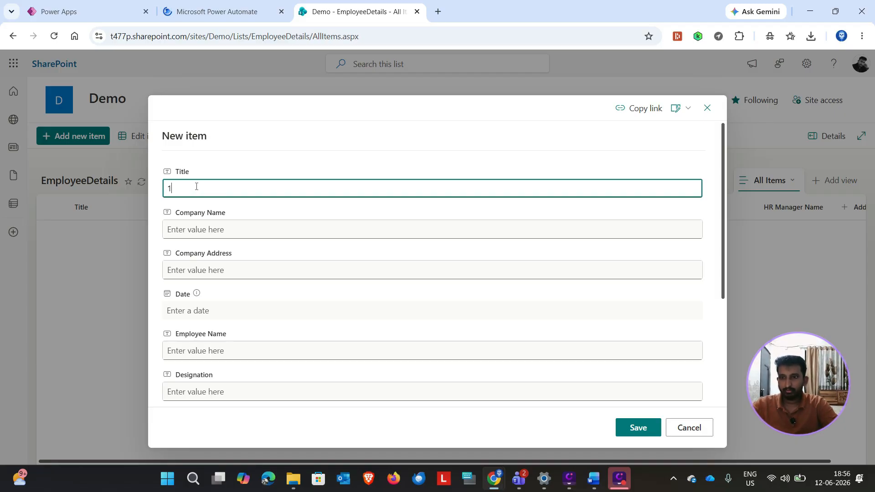
key(Tab)
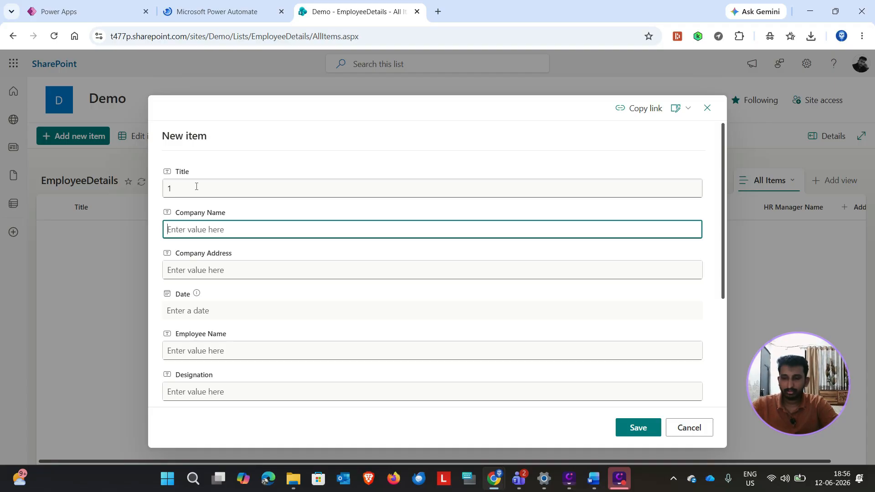
text(AB)
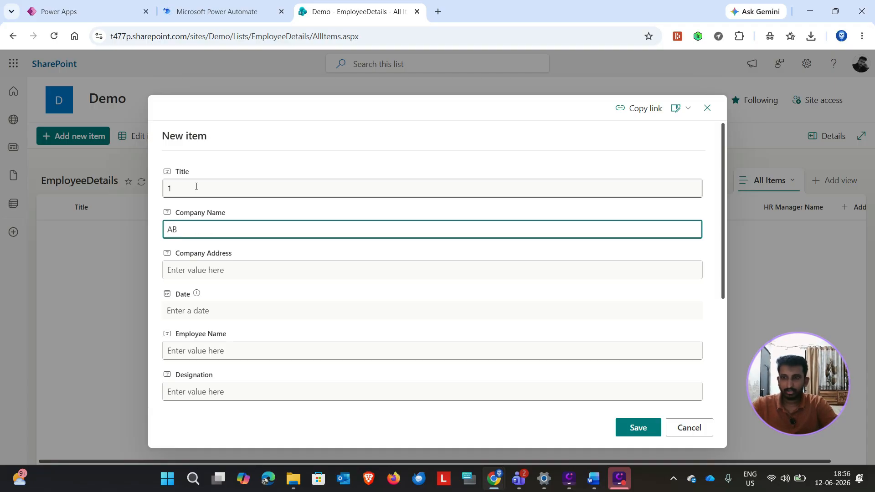
key(BackSpace)
key(BackSpace)
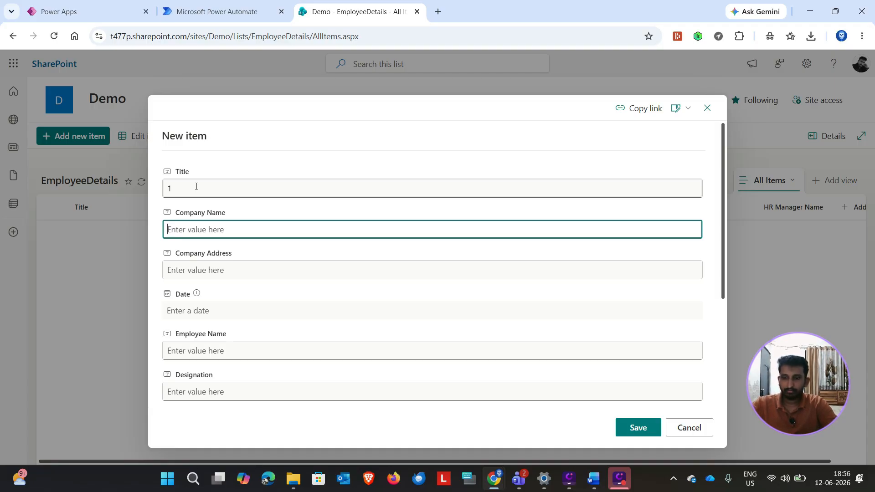
text(RPA)
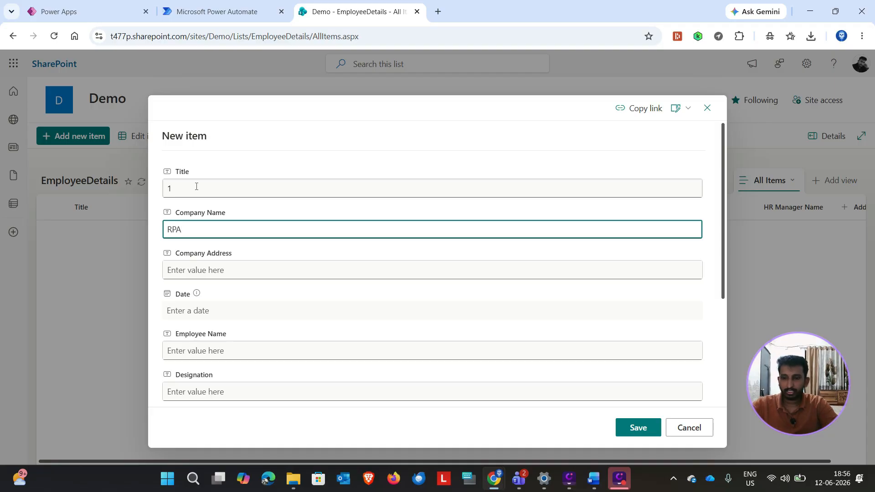
text(Geek)
key(Tab)
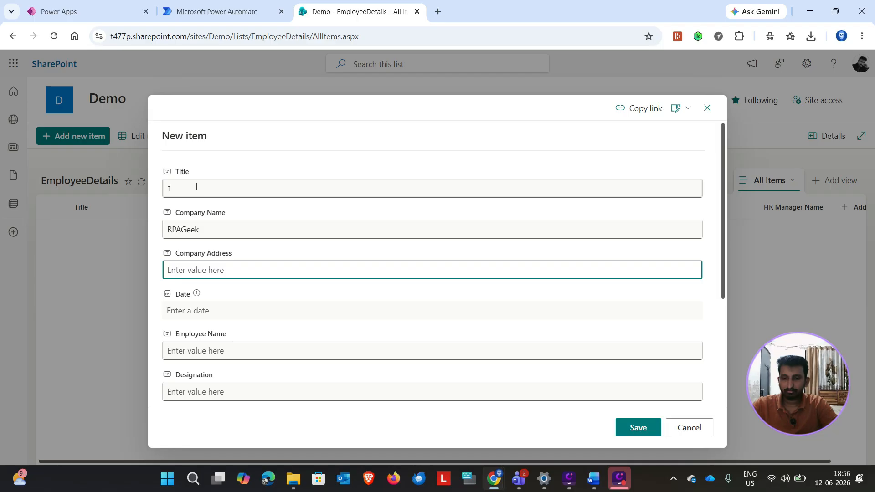
Step: Enter India as the new item's Company Address and set its Date to 6/12/2026
text(India)
key(Tab)
key(Tab)
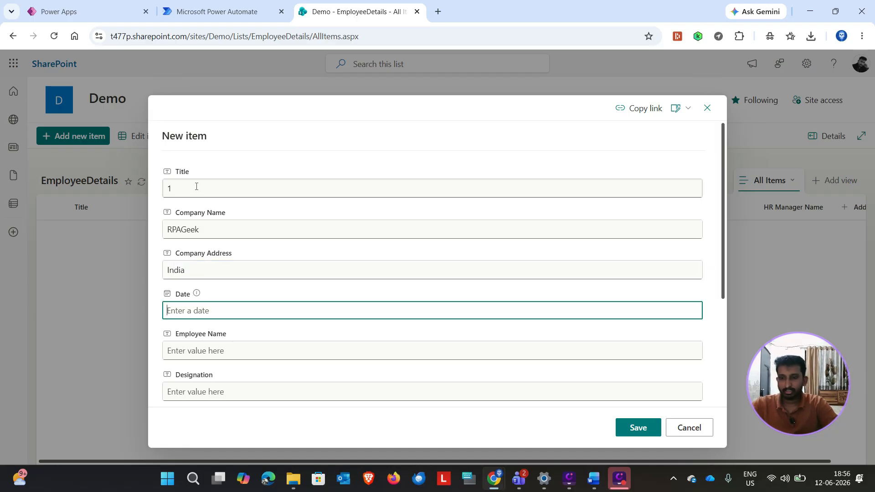
click(246, 305)
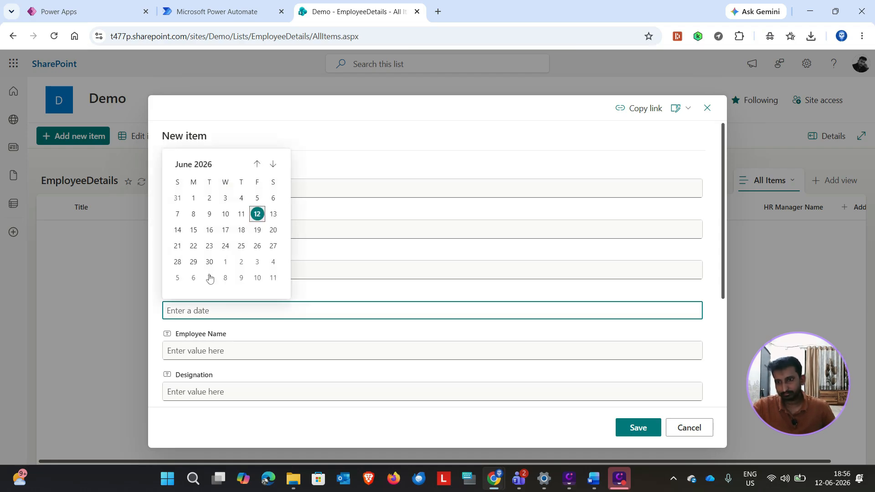
click(256, 214)
Step: Fill in Employee1 as the Employee Name and Developer as the Designation
click(208, 347)
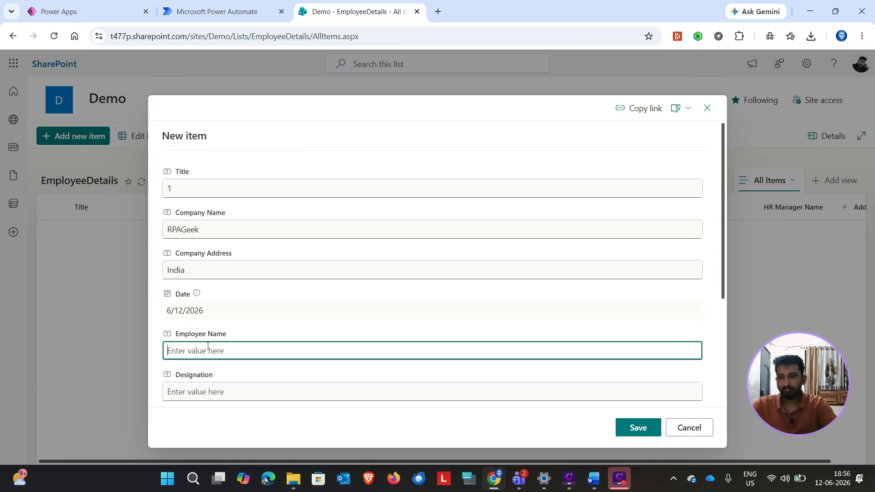
text(Employee1)
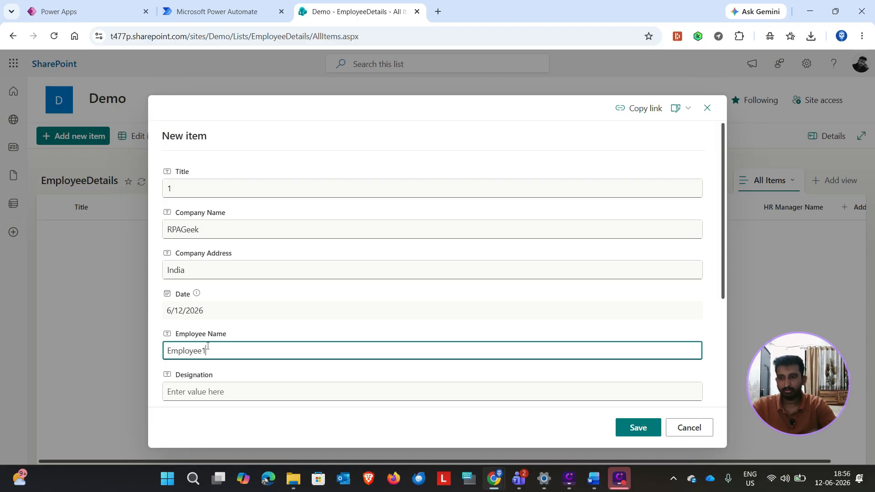
key(Tab)
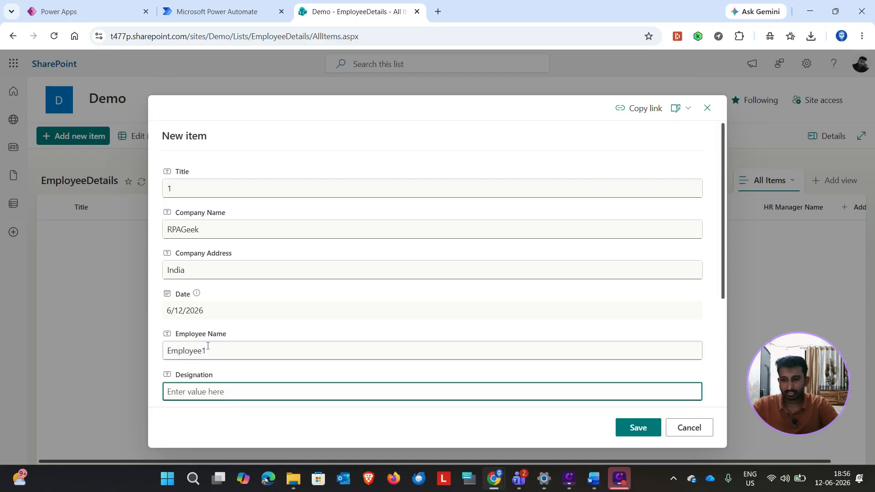
text(Developer)
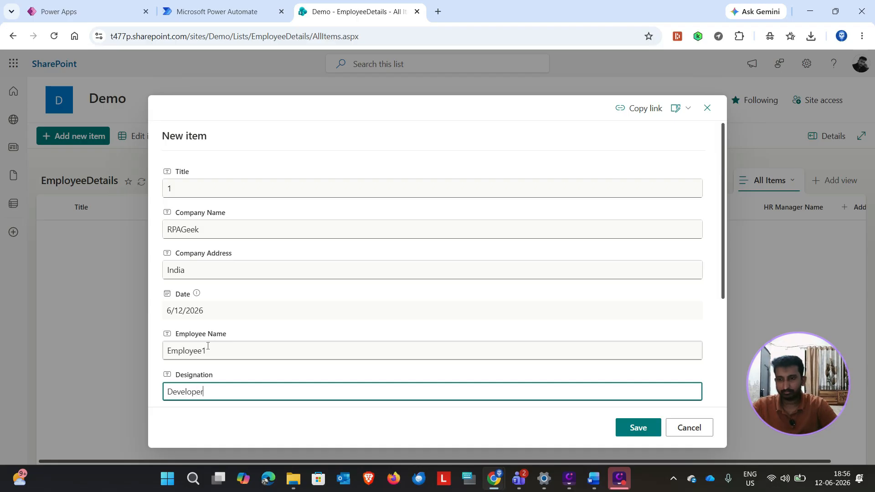
Step: Set the item's DOJ to 6/12/2026 and its Salary to 1000000
scroll(208, 347, down, 2)
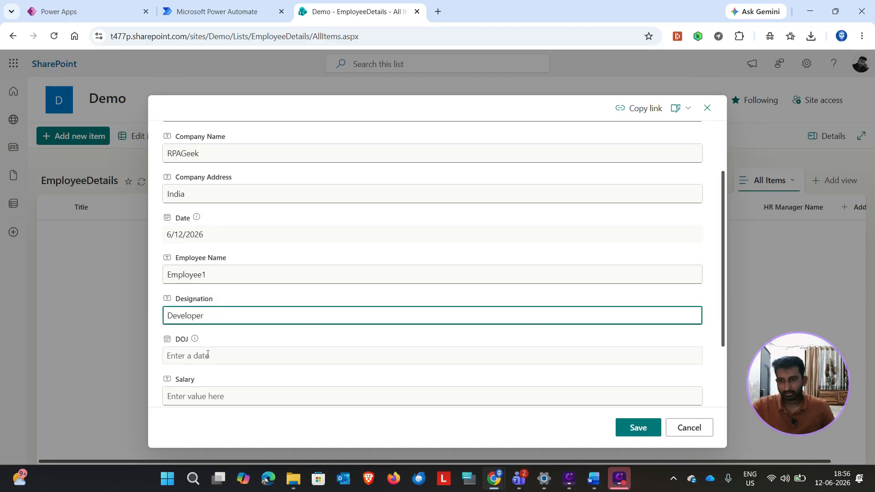
click(209, 355)
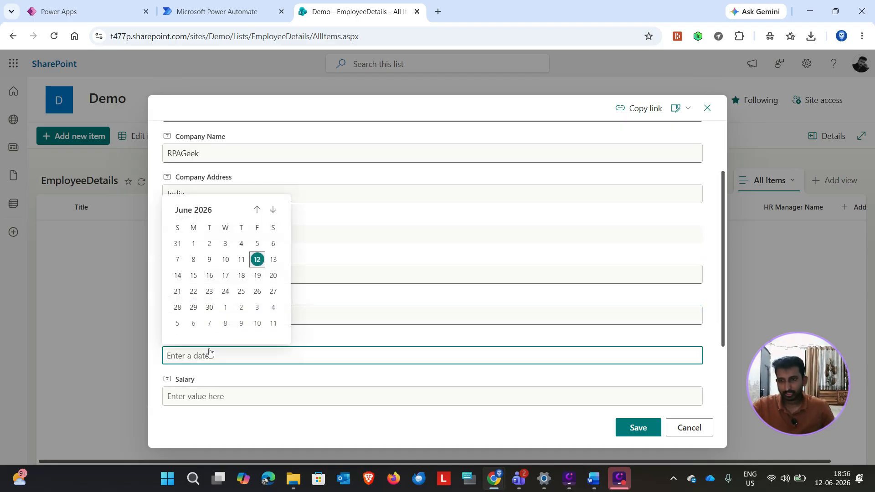
click(257, 260)
scroll(255, 375, down, 1)
click(196, 357)
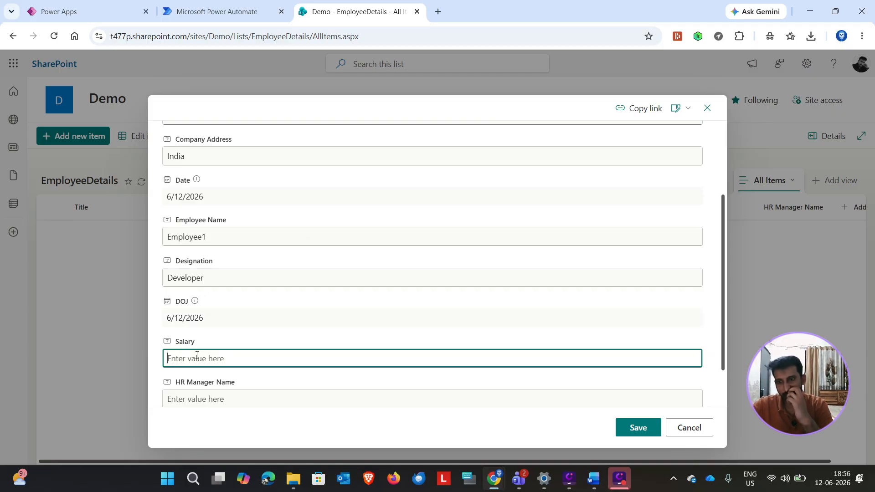
text(100000)
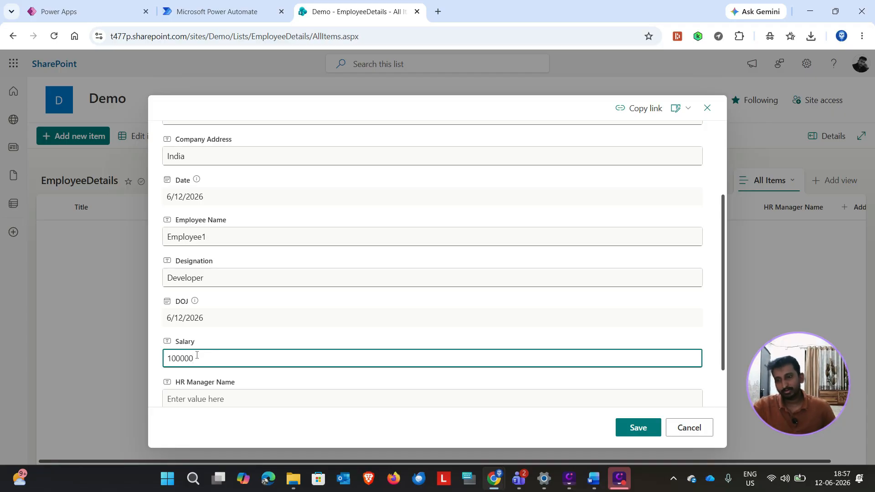
text(0)
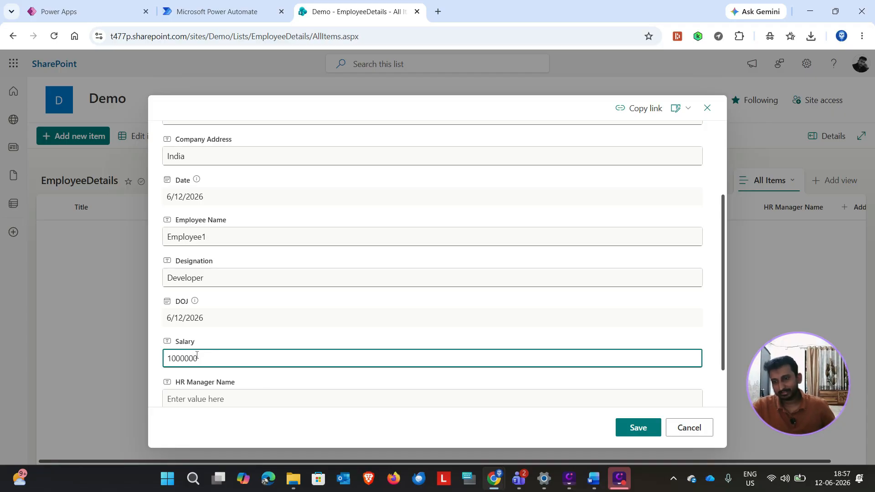
click(254, 302)
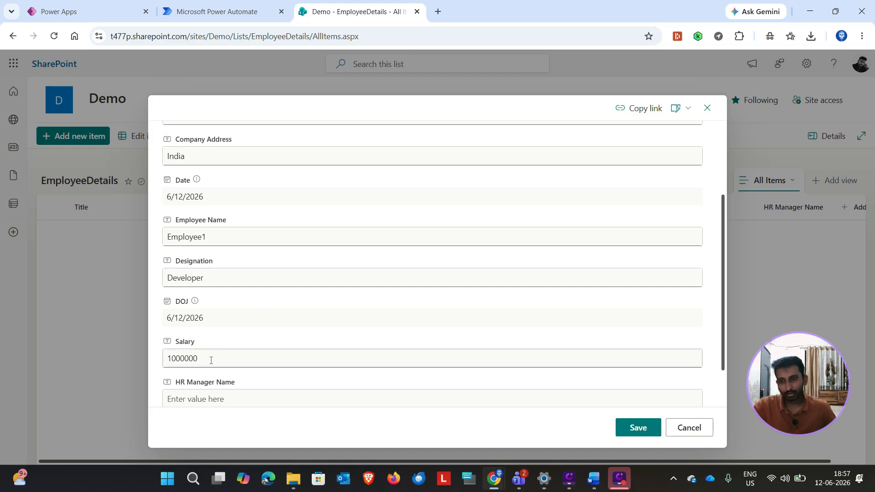
Step: Enter Manger1 as the HR Manager Name and save the new EmployeeDetails item
scroll(242, 358, down, 1)
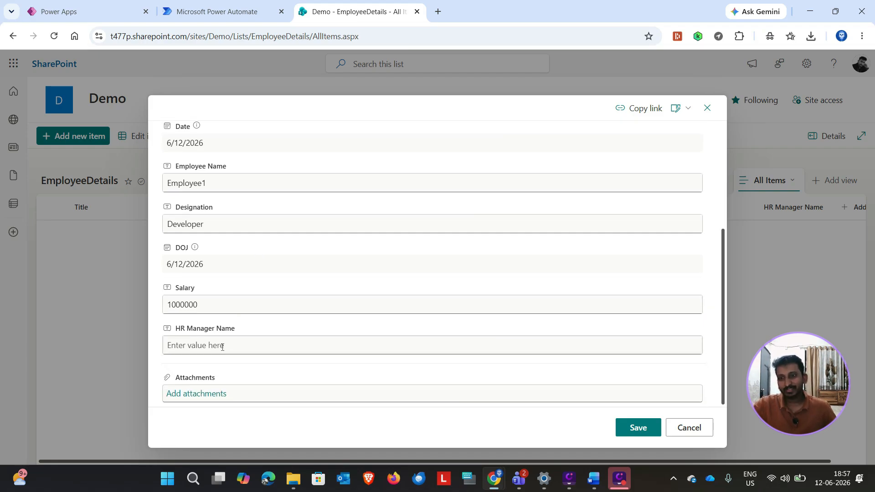
click(222, 346)
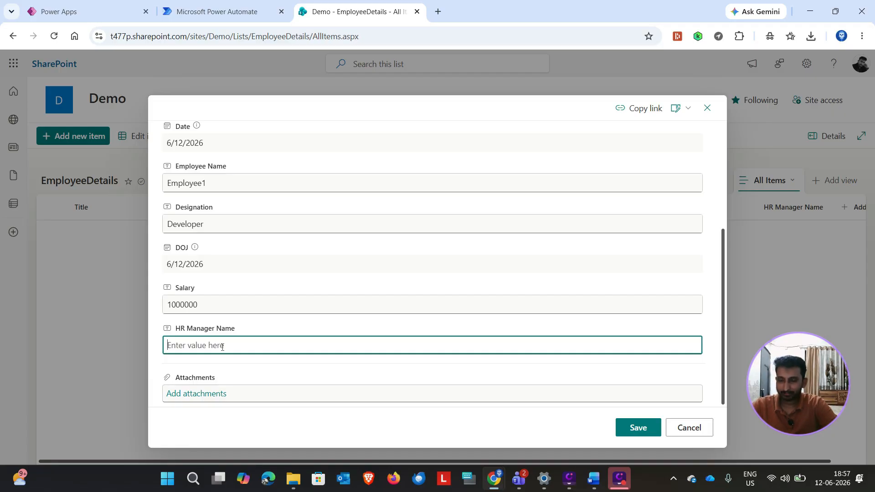
text(Manger1)
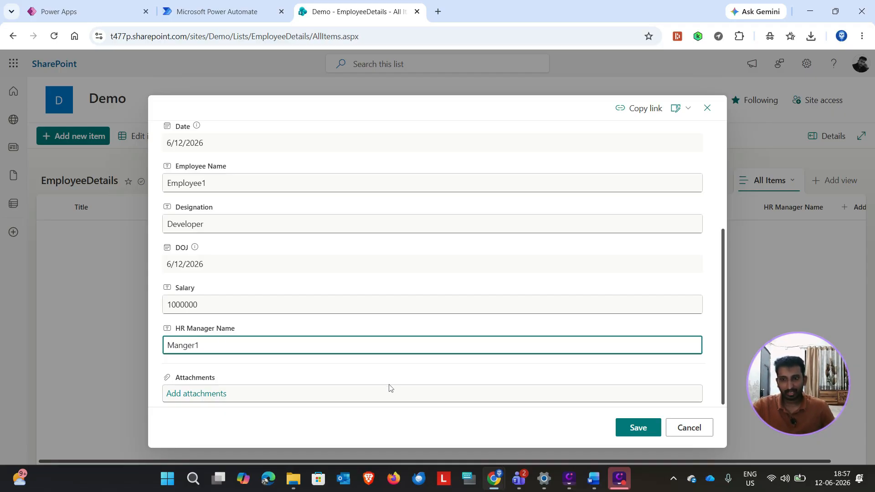
click(629, 430)
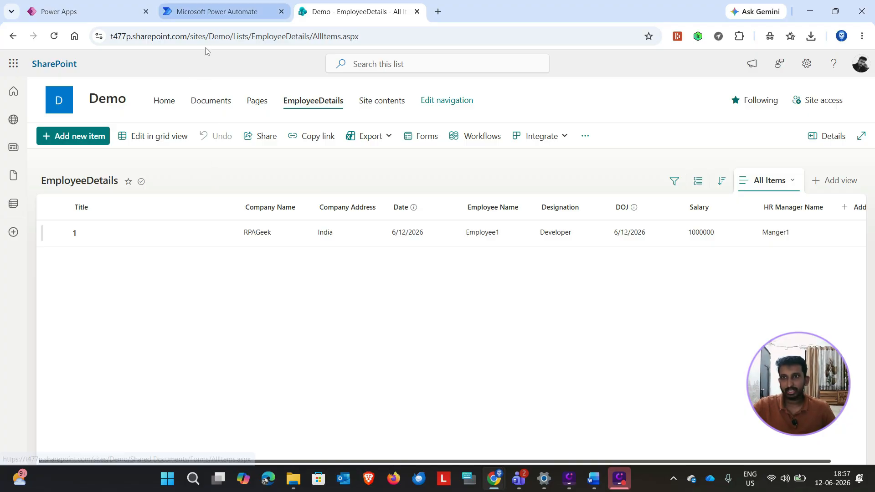
Step: Switch to Power Automate and open the page for creating a flow
click(220, 21)
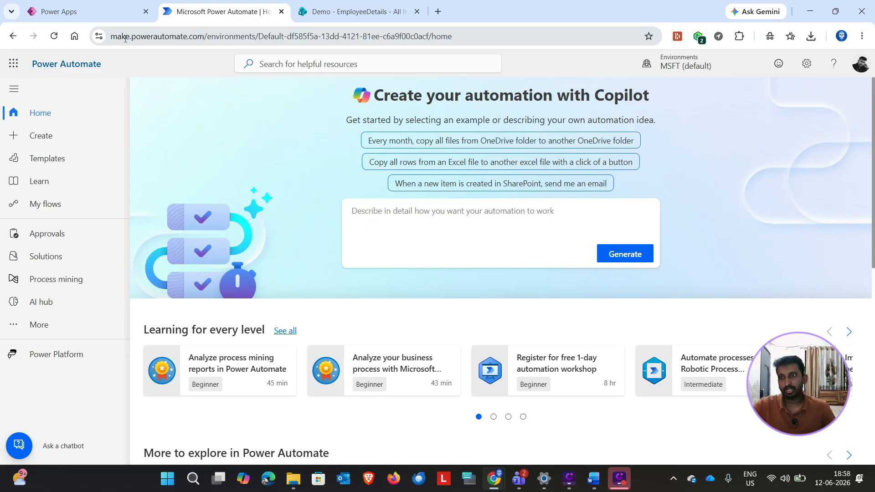
click(221, 44)
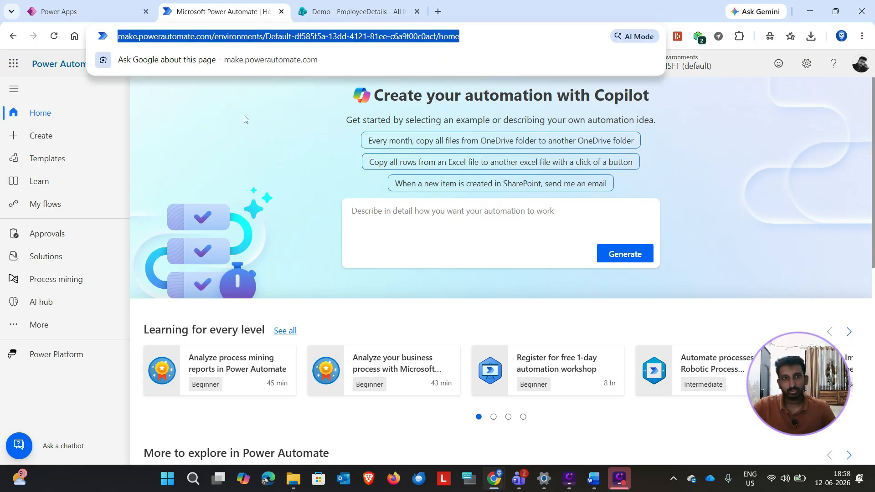
click(176, 126)
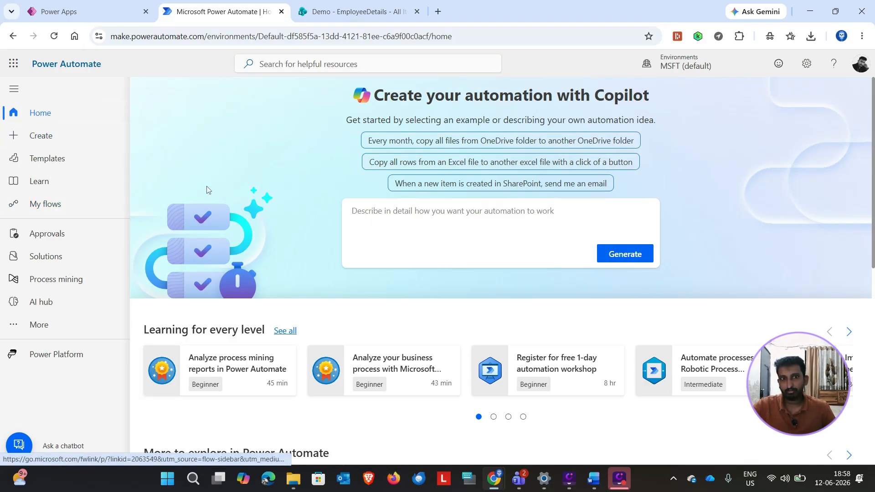
click(51, 143)
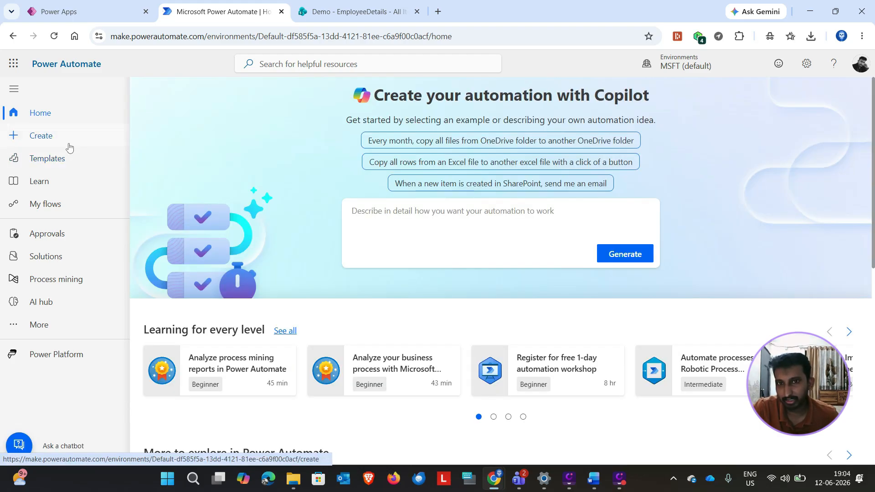
click(36, 137)
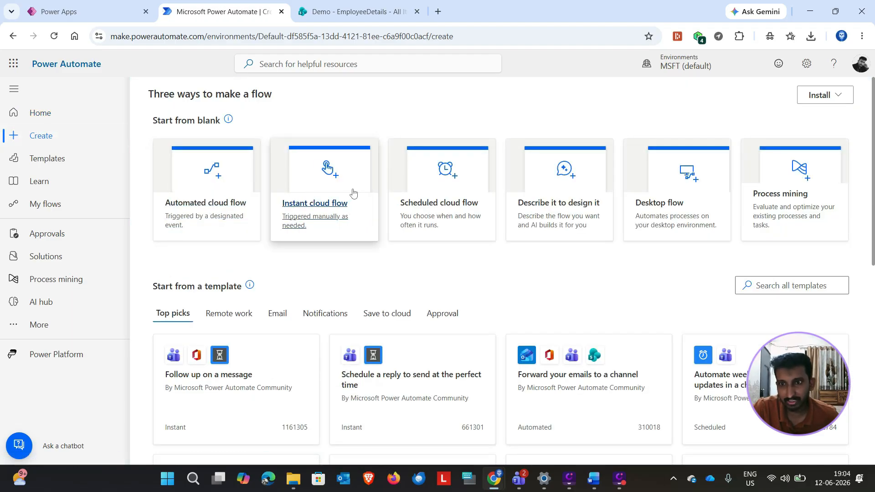
Step: Create a manually triggered instant cloud flow named Offer Letter Creation
click(313, 179)
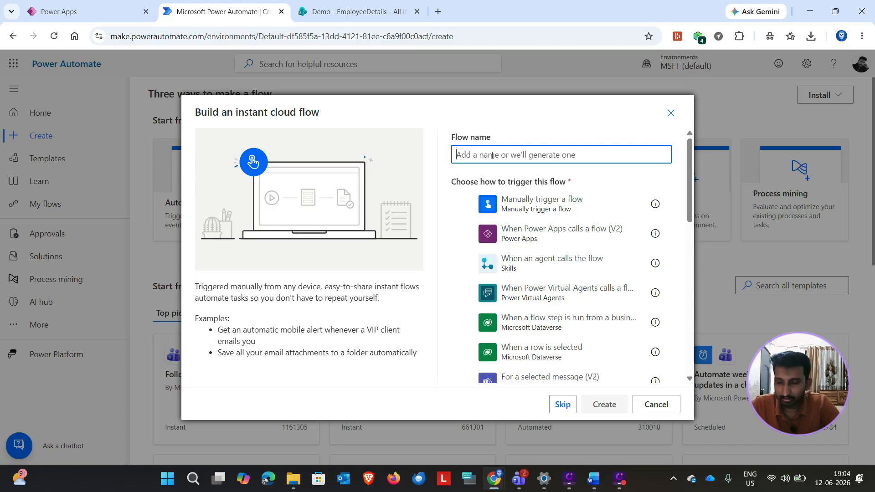
text(Offer )
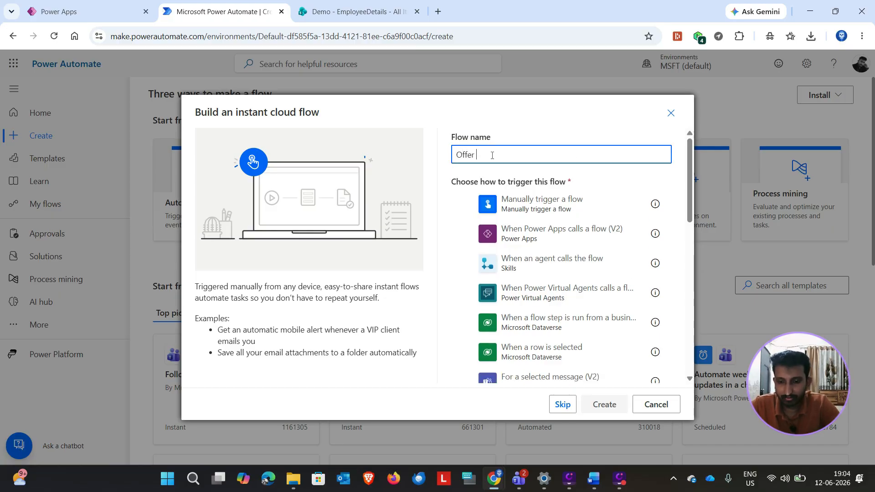
text(Letter )
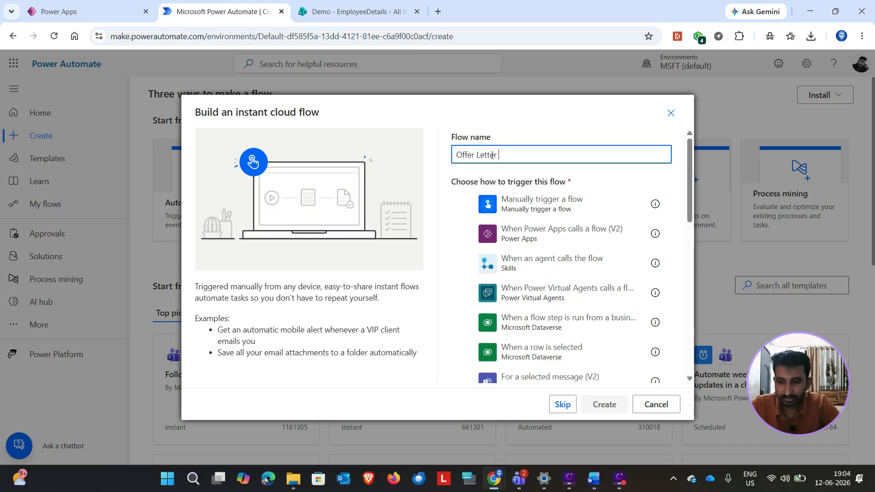
text(Creation)
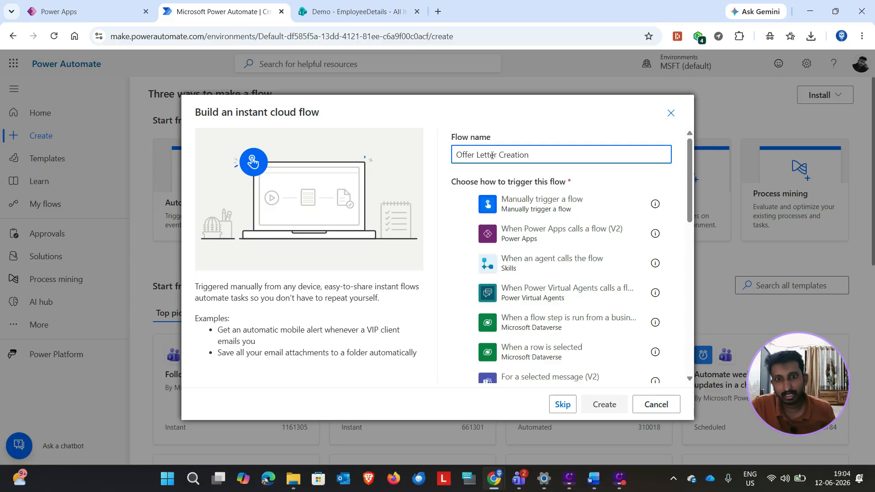
click(465, 204)
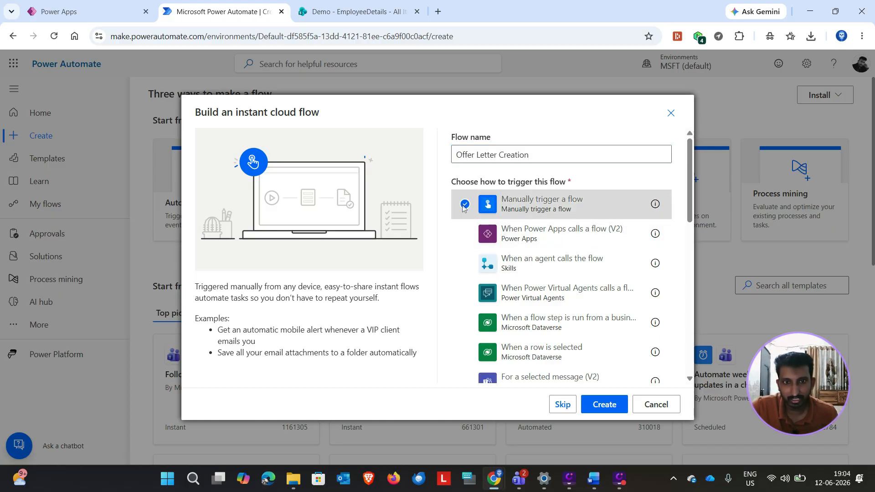
click(604, 404)
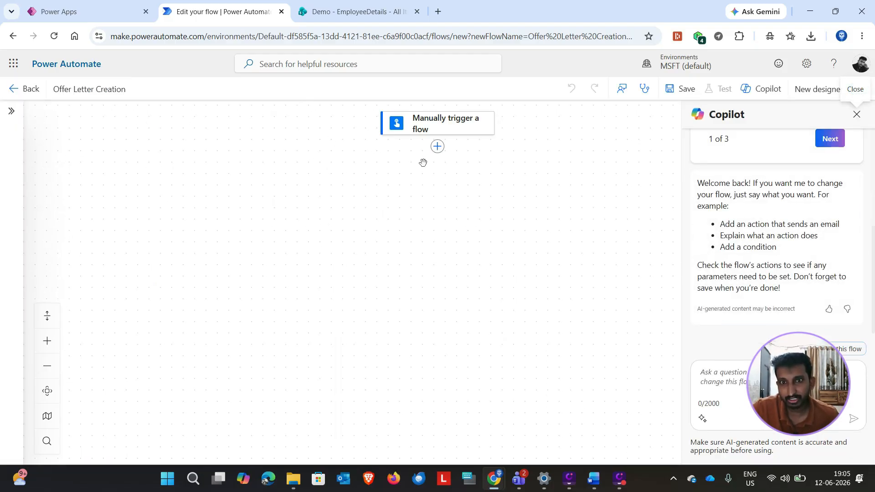
Step: Add a SharePoint Get items action after the manual trigger
click(437, 148)
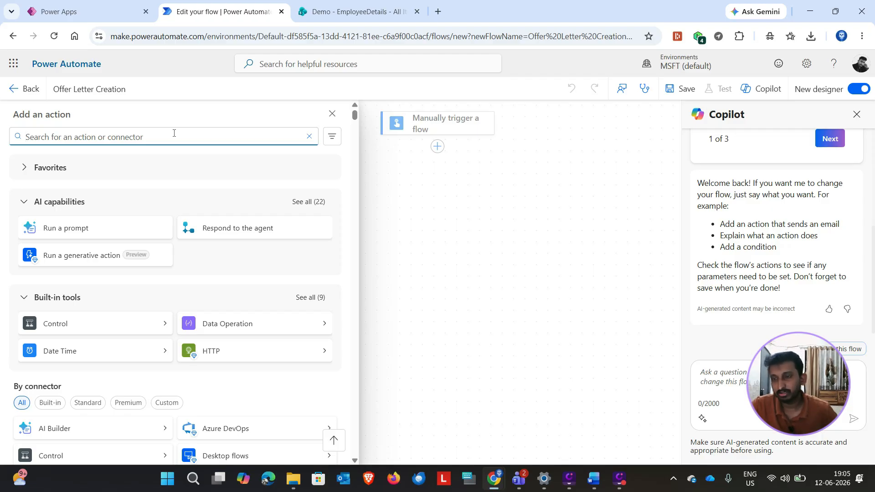
text(sharepo)
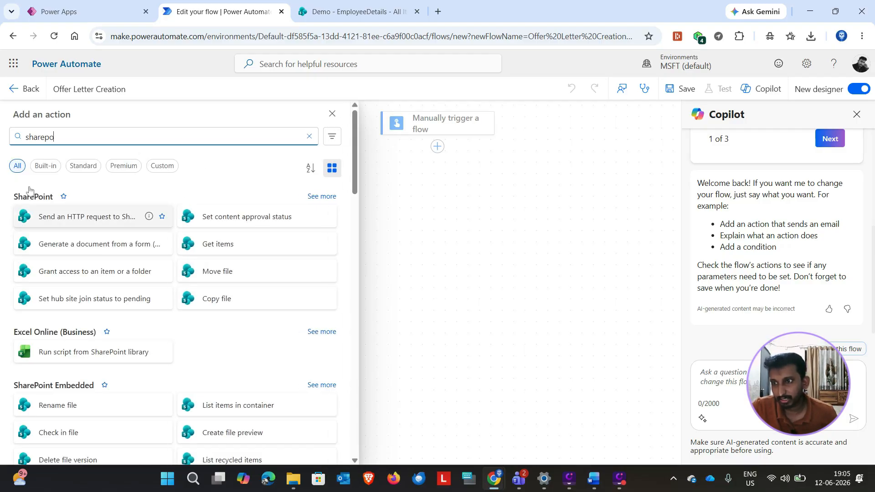
click(207, 249)
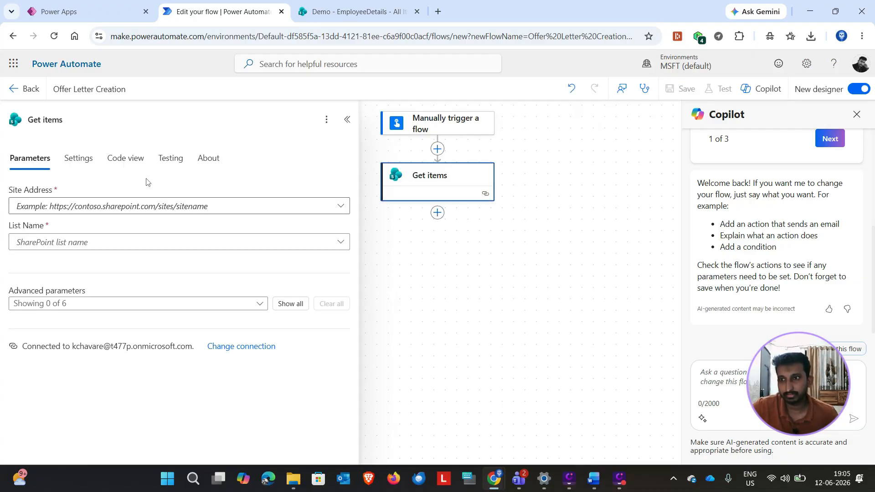
Step: Point Get items to the EmployeeDetails list on the Demo site and show all its advanced parameters
click(341, 205)
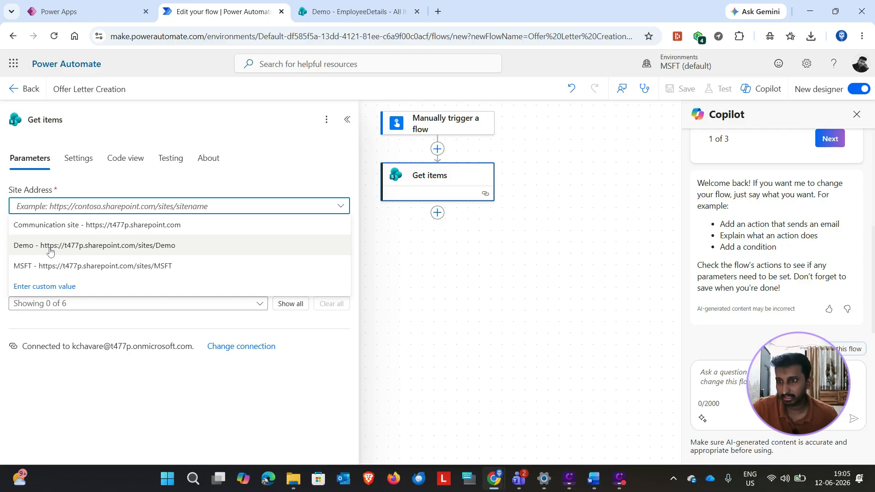
click(137, 246)
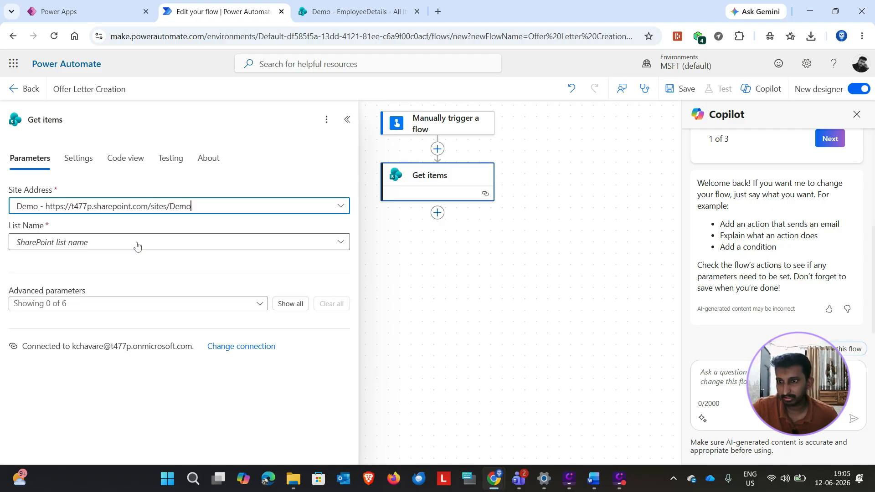
click(340, 243)
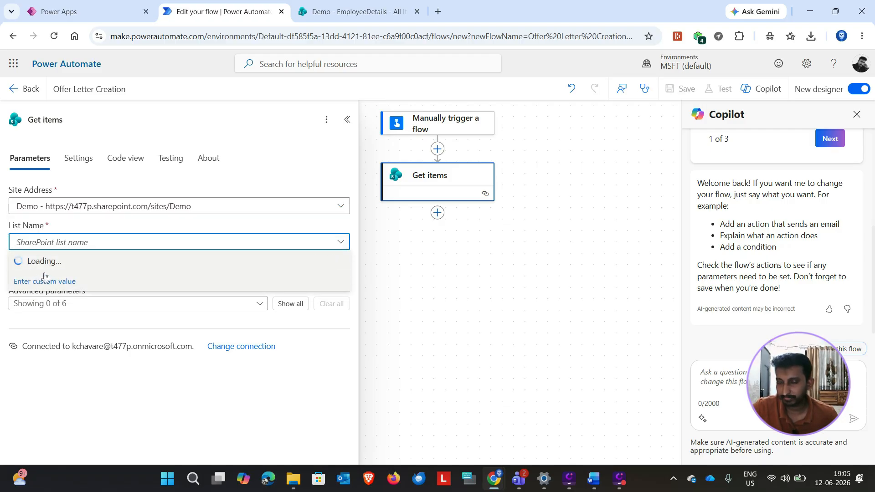
click(66, 264)
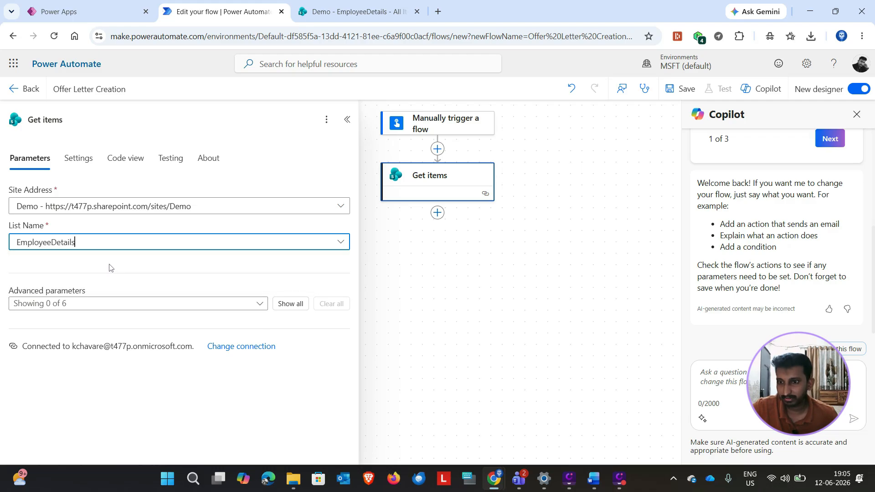
click(286, 304)
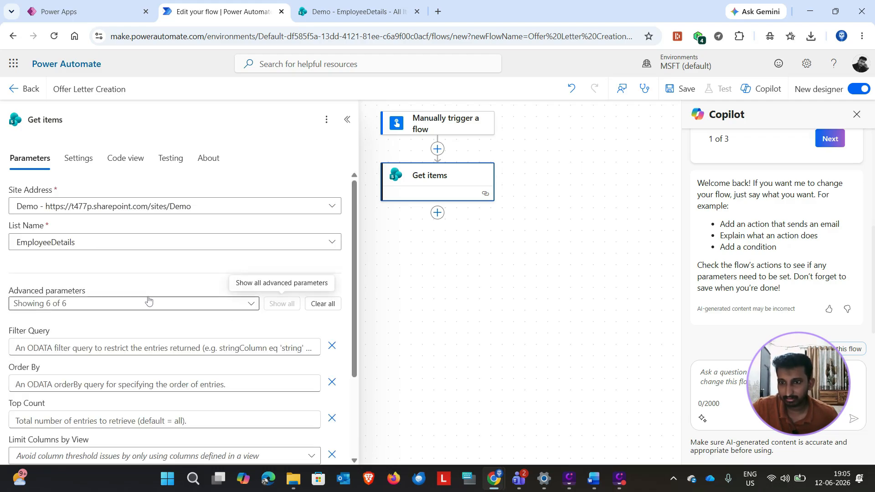
Step: Add the Word Online (Business) action Populate a Microsoft Word template after Get items
scroll(153, 294, down, 3)
scroll(153, 294, up, 5)
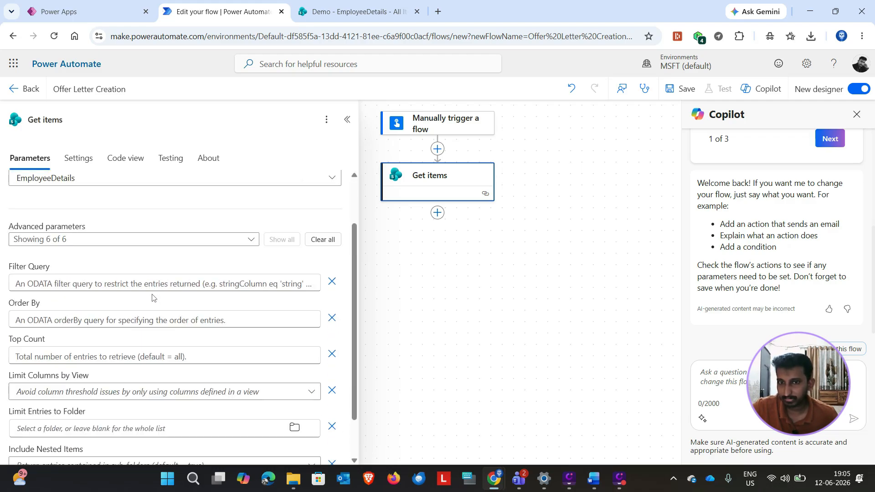
click(347, 120)
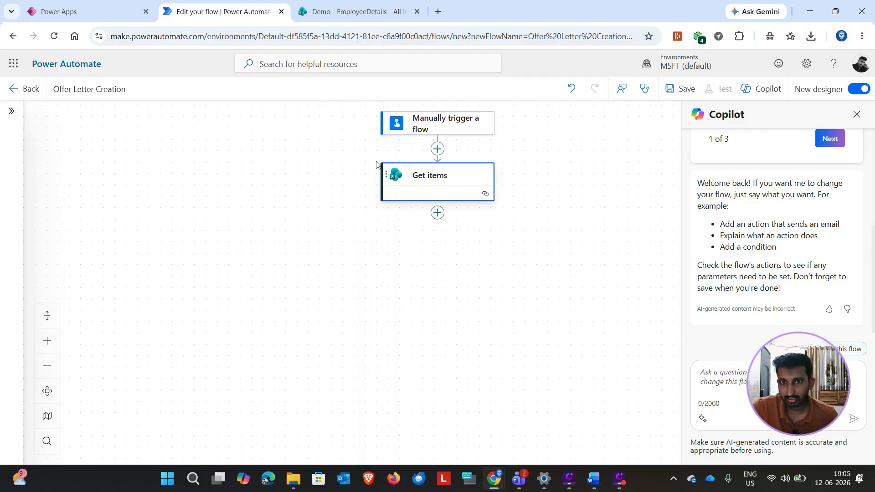
click(437, 212)
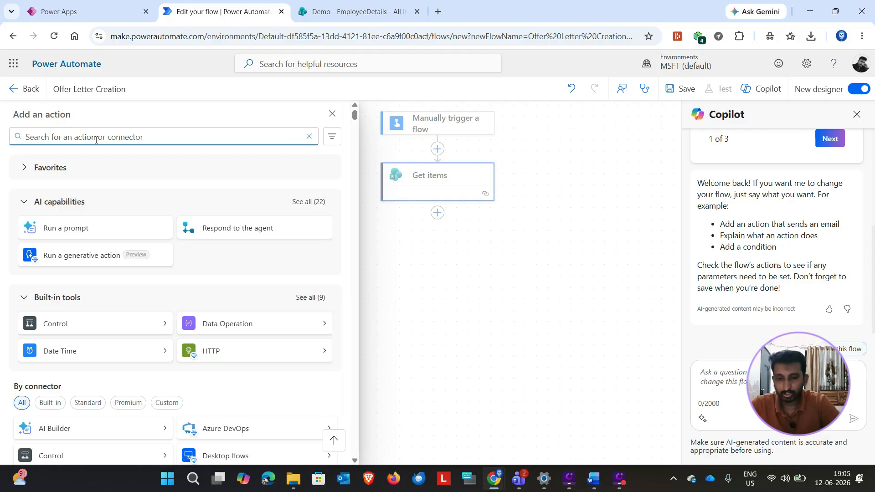
text(populate)
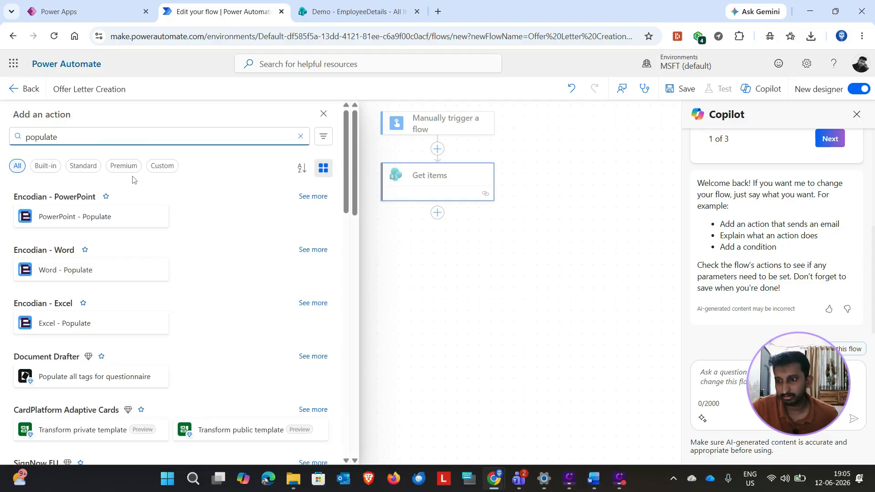
text(a word)
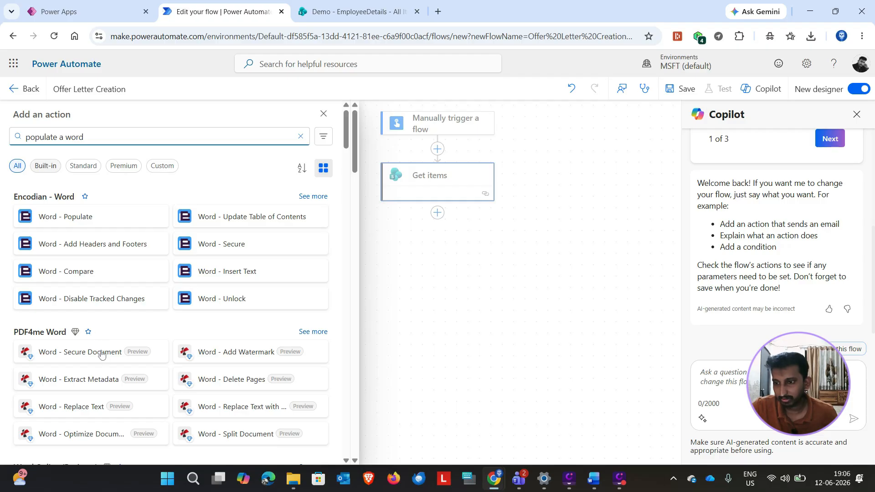
scroll(90, 307, down, 6)
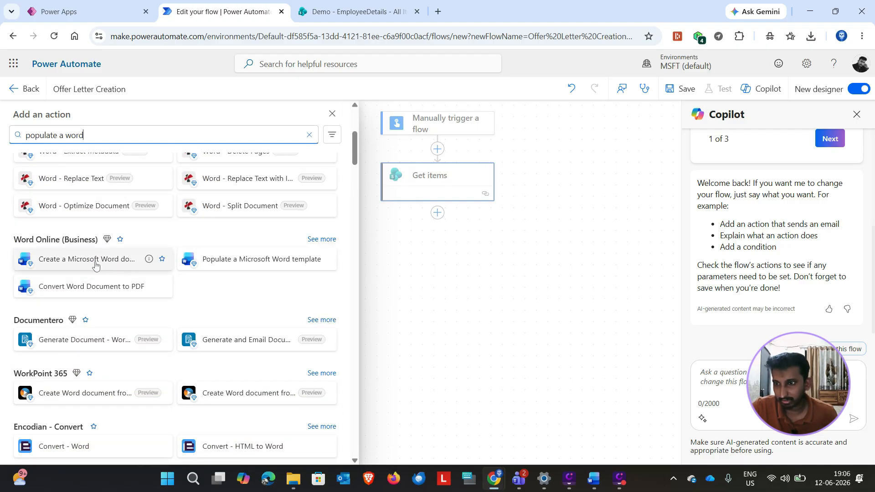
click(239, 268)
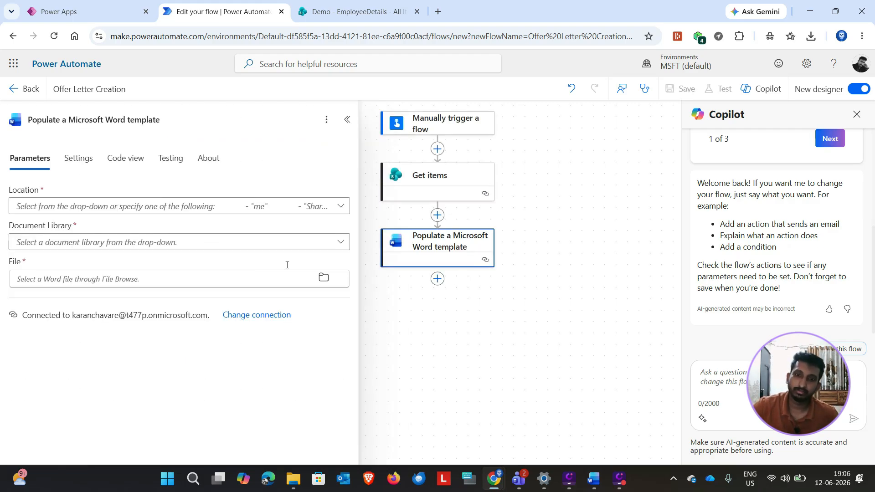
Step: Point the Word action to Offer Letter Template.docx in Documents on SharePoint Site - Demo and show all its advanced parameters
click(347, 207)
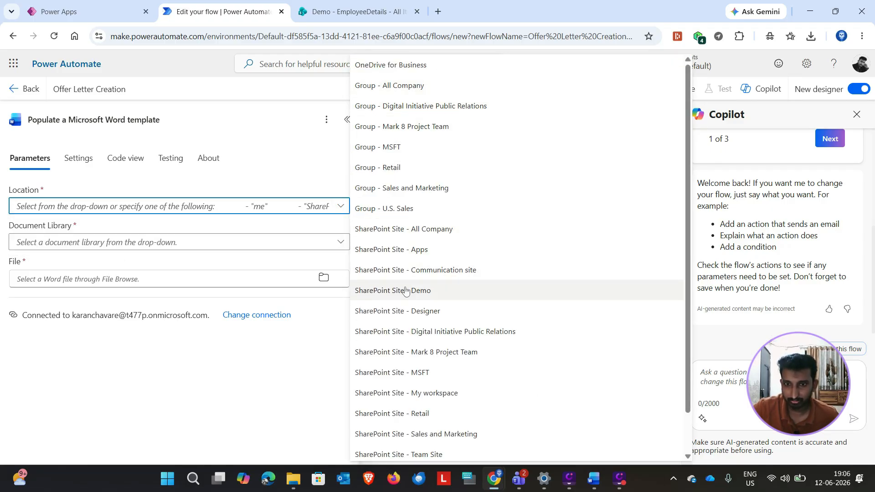
click(392, 290)
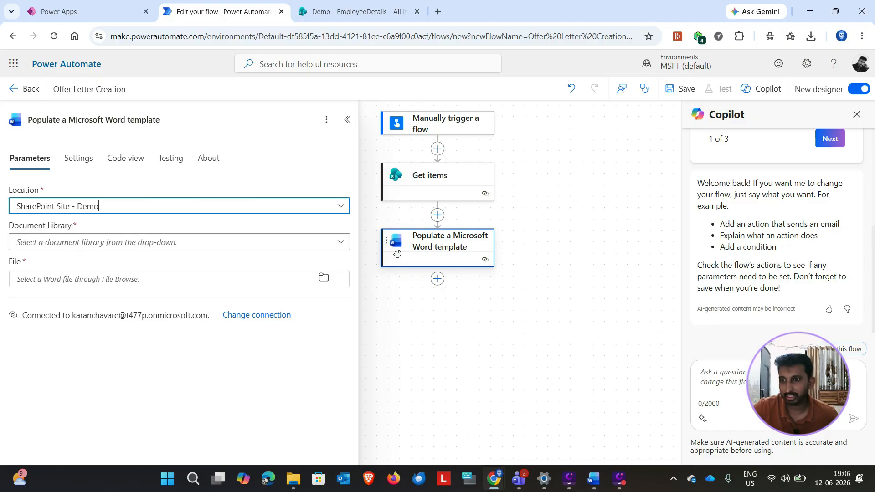
click(346, 242)
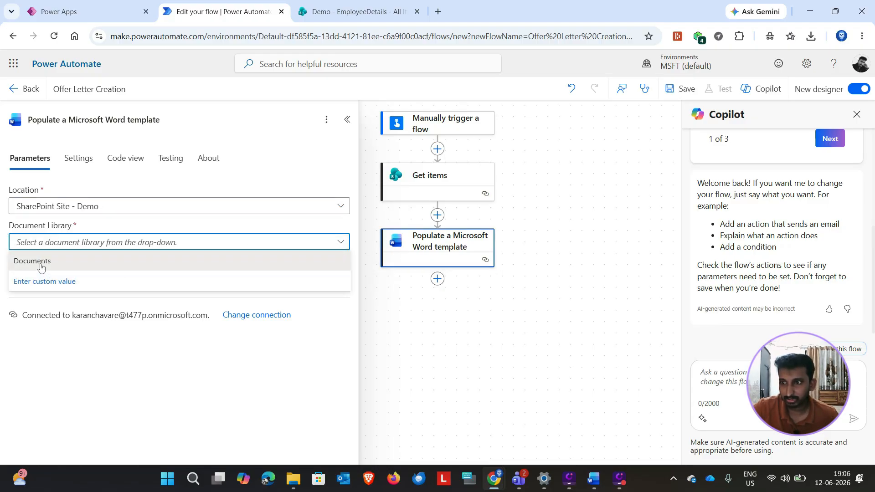
click(42, 268)
click(323, 277)
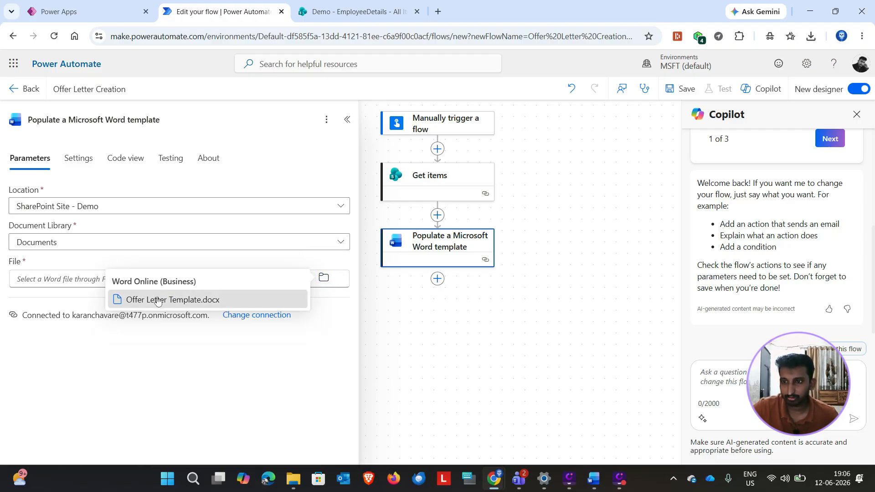
click(250, 296)
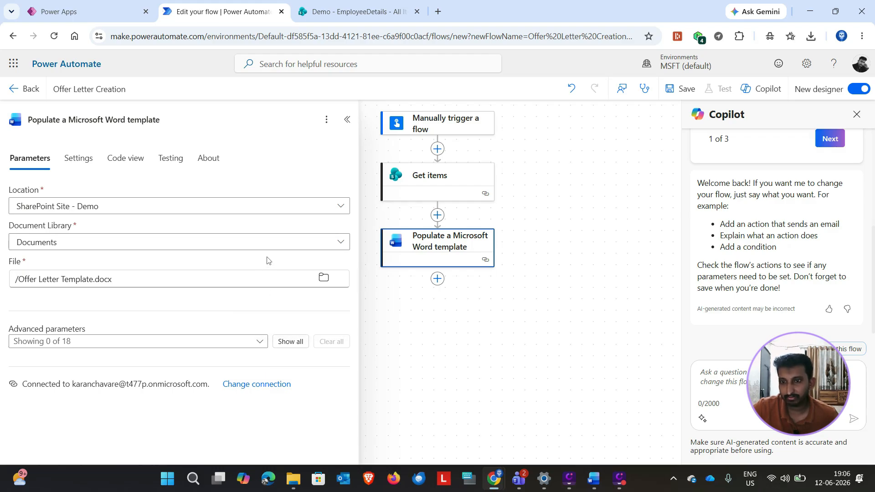
click(292, 343)
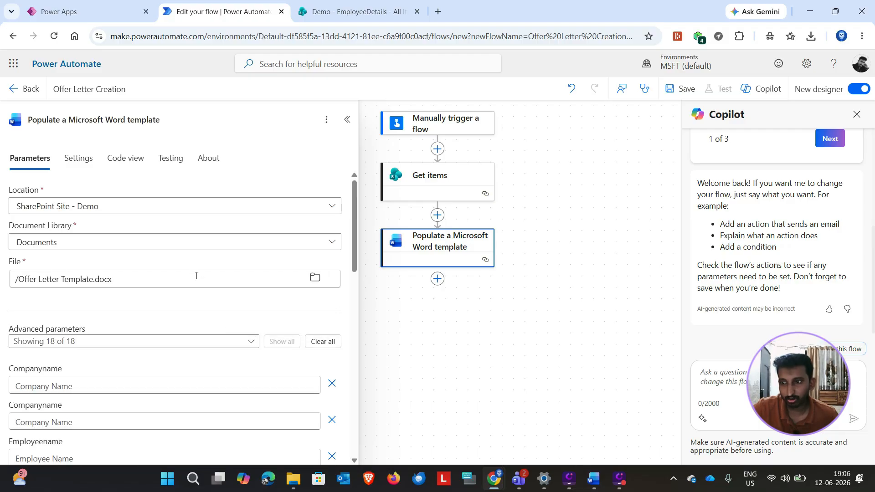
Step: Fill the first Companyname template field with the Company Name dynamic value from Get items
scroll(198, 271, down, 3)
scroll(203, 267, up, 1)
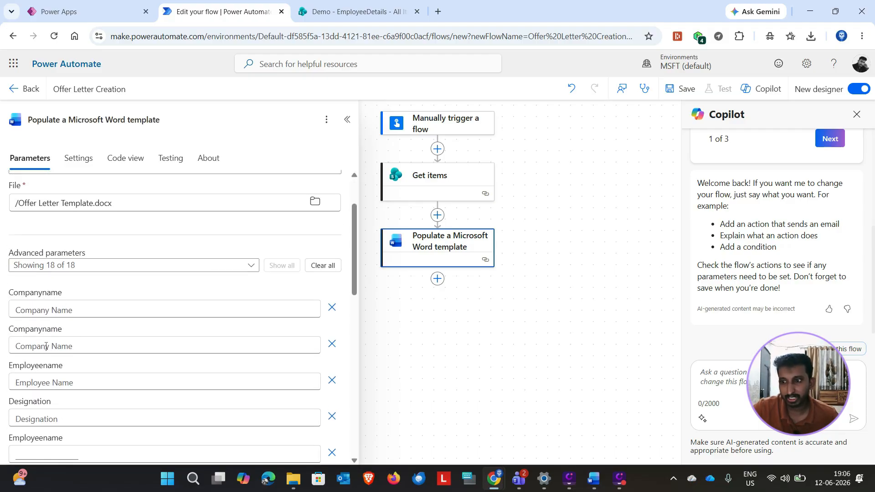
scroll(45, 346, down, 1)
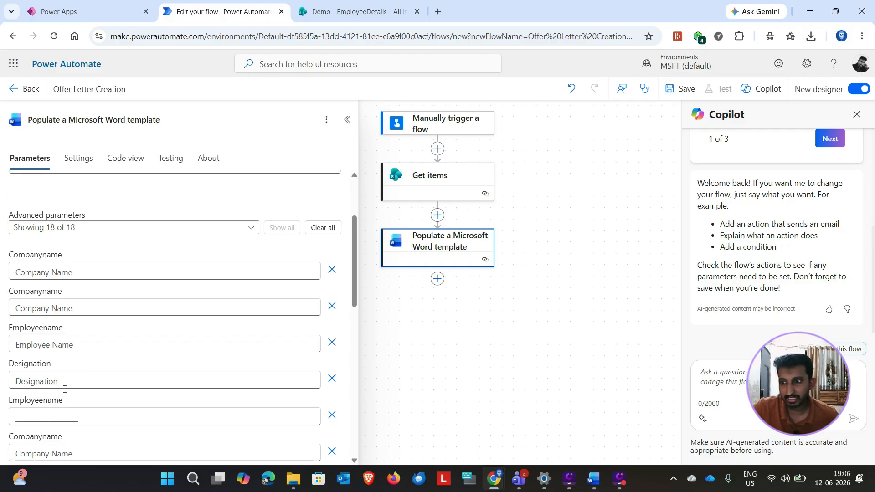
scroll(64, 389, down, 2)
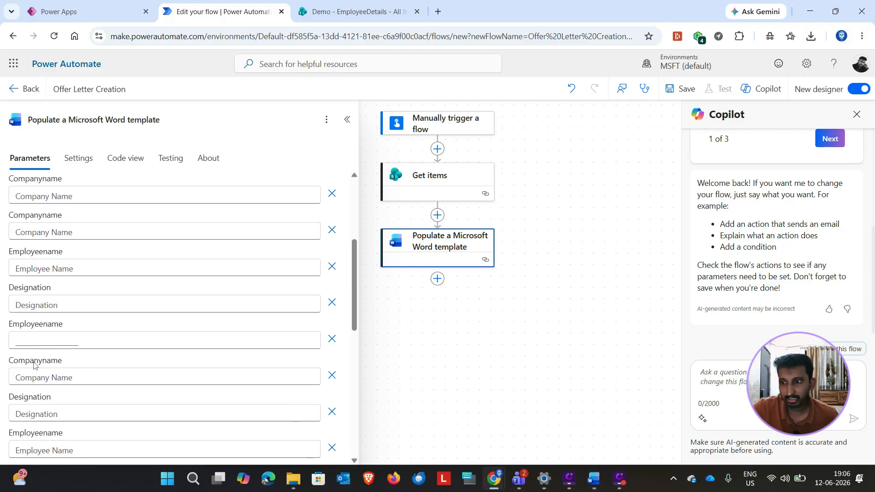
scroll(63, 392, up, 4)
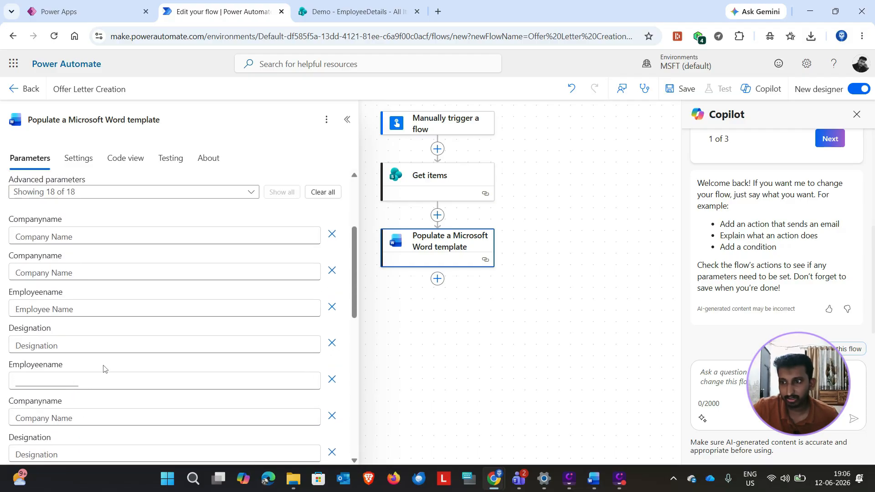
click(73, 349)
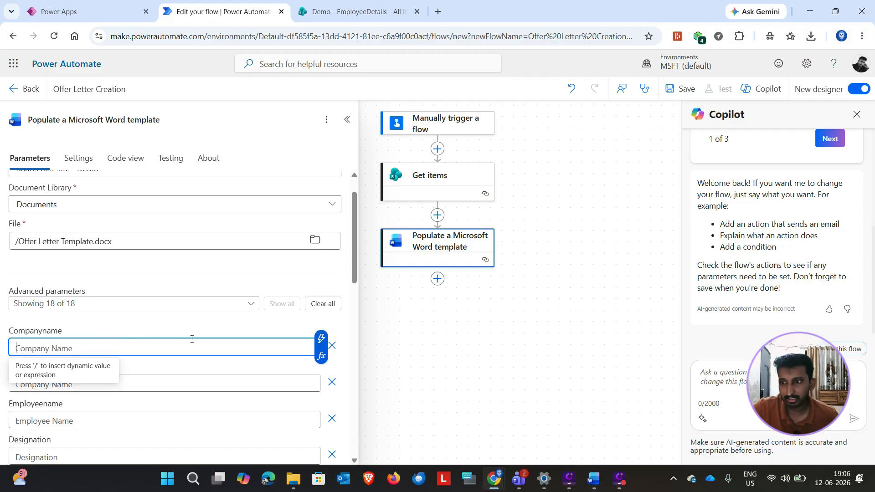
click(322, 339)
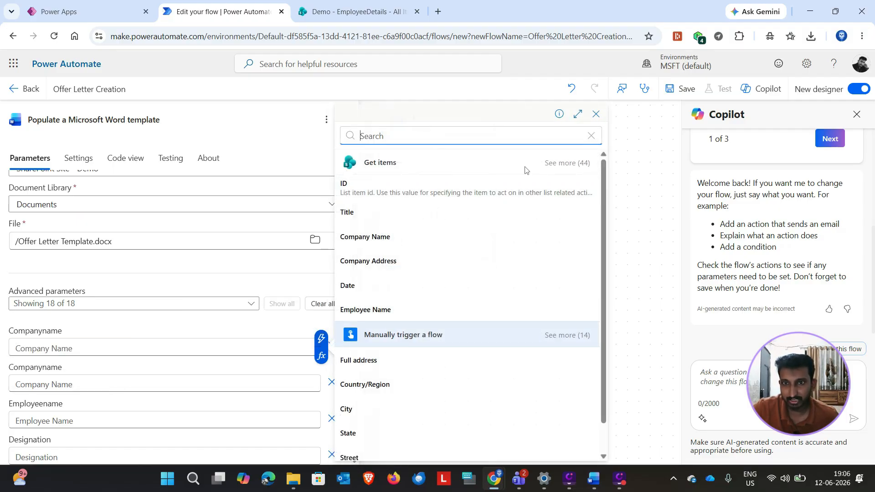
click(563, 164)
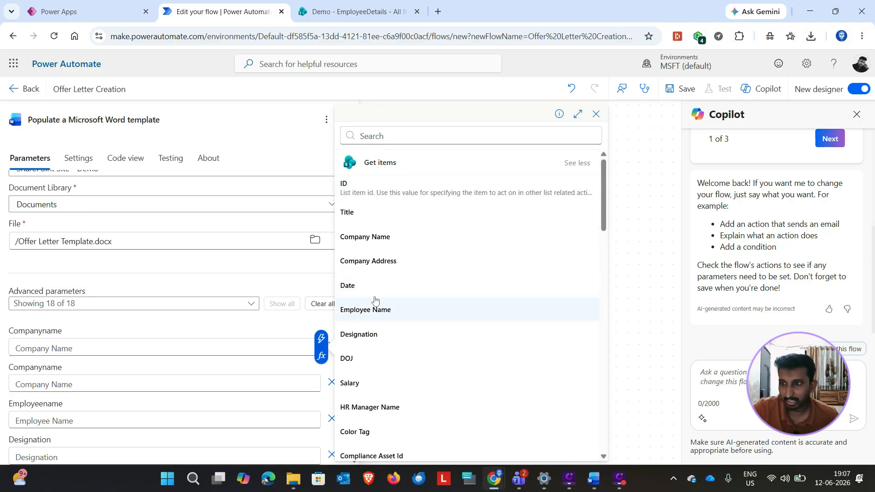
click(387, 236)
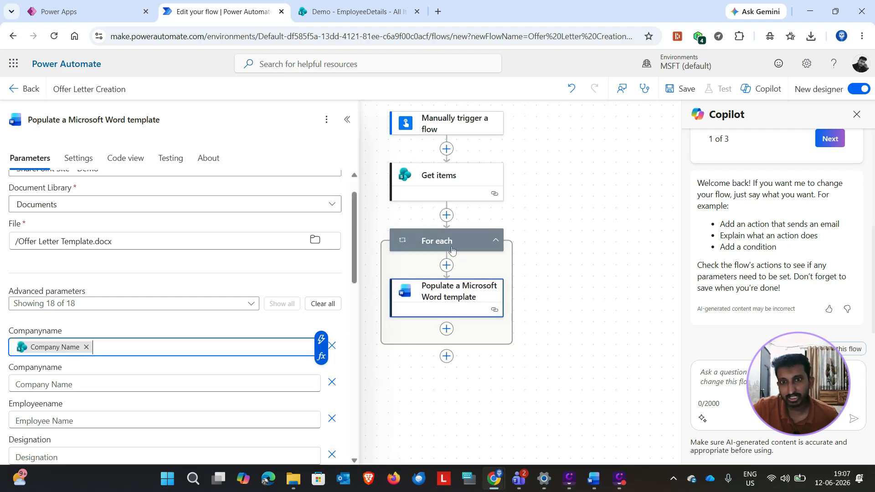
Step: Check the EmployeeDetails list columns in SharePoint, and fill the flow's second Companyname field with the Company Name dynamic value
click(350, 14)
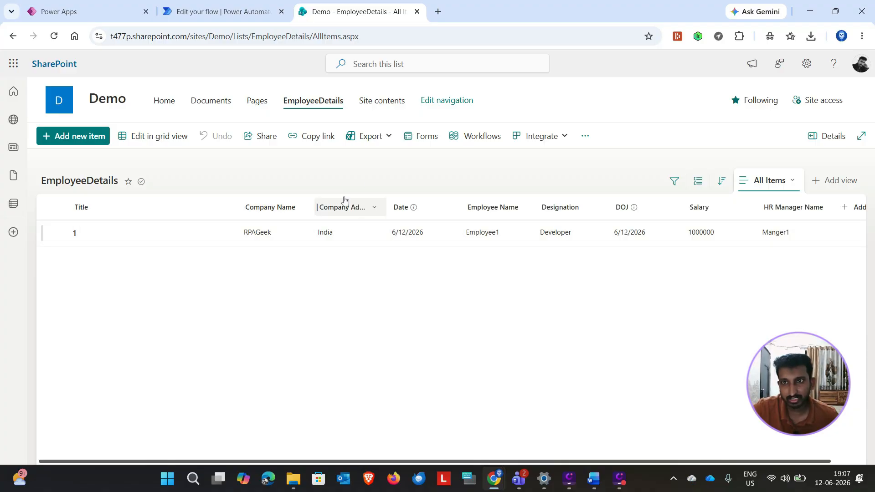
click(224, 12)
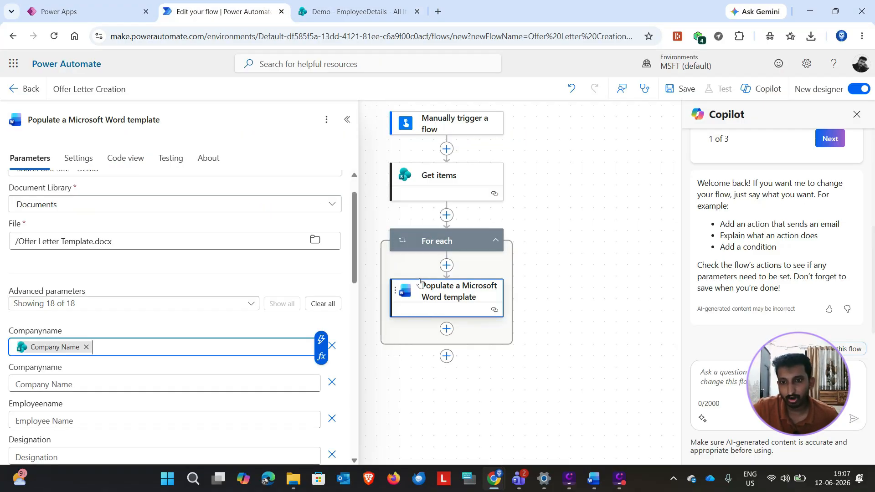
scroll(99, 377, down, 1)
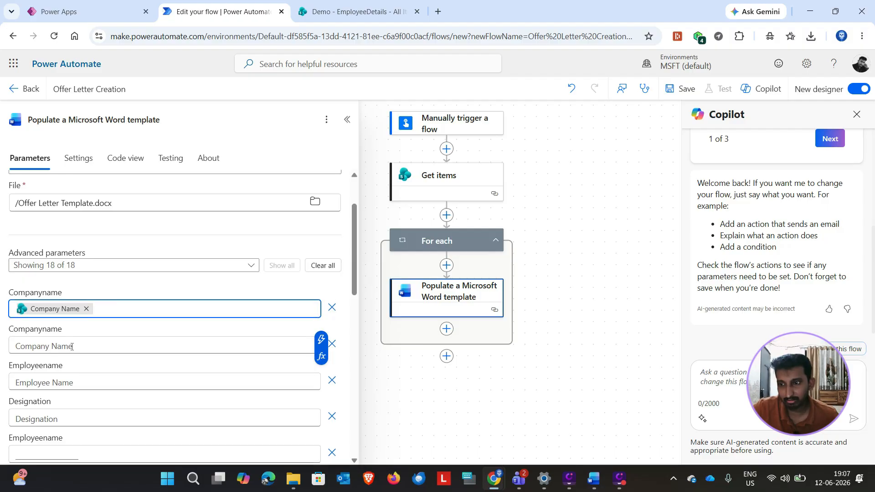
click(152, 345)
click(322, 337)
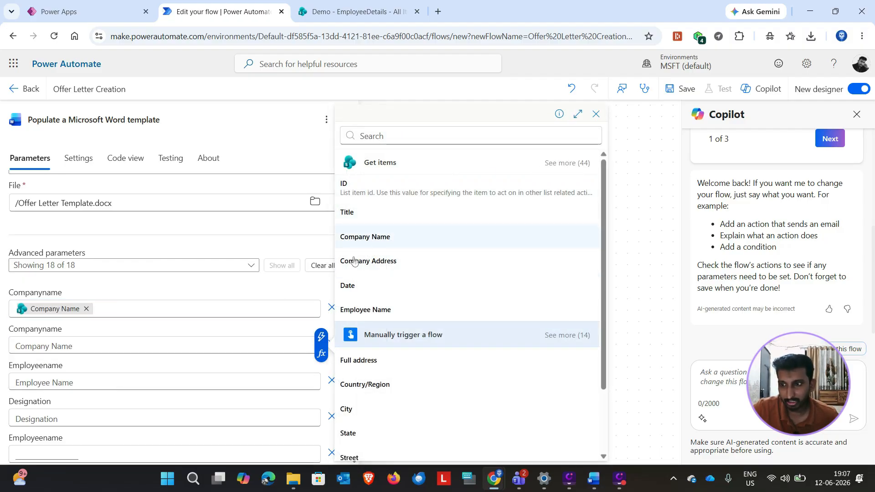
click(362, 237)
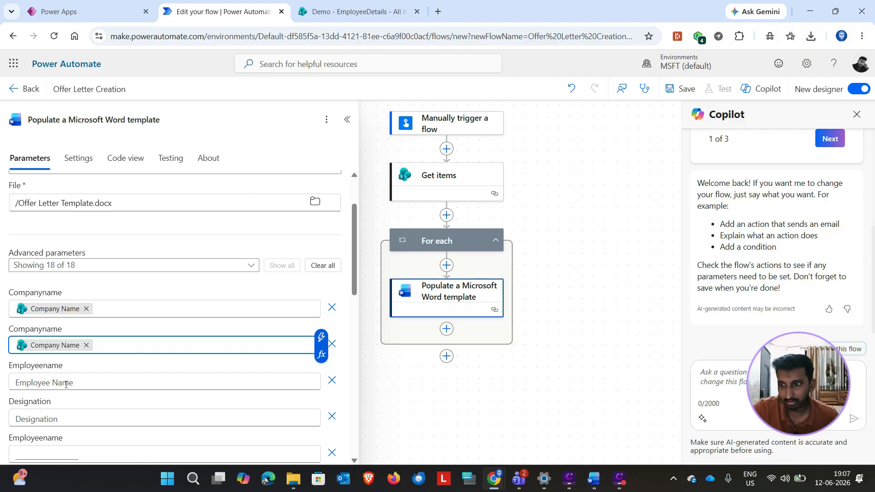
Step: Fill the first Employeename and Designation fields with the Employee Name and Designation dynamic values from Get items
click(66, 384)
click(322, 372)
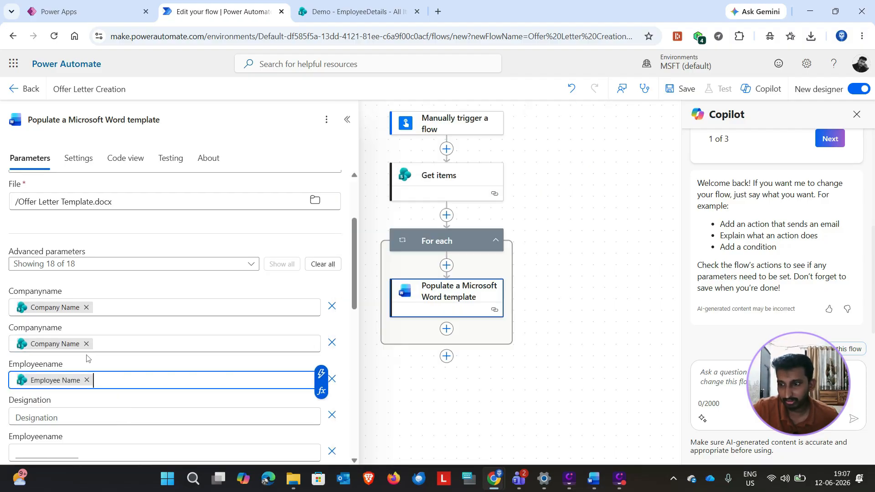
scroll(55, 366, down, 2)
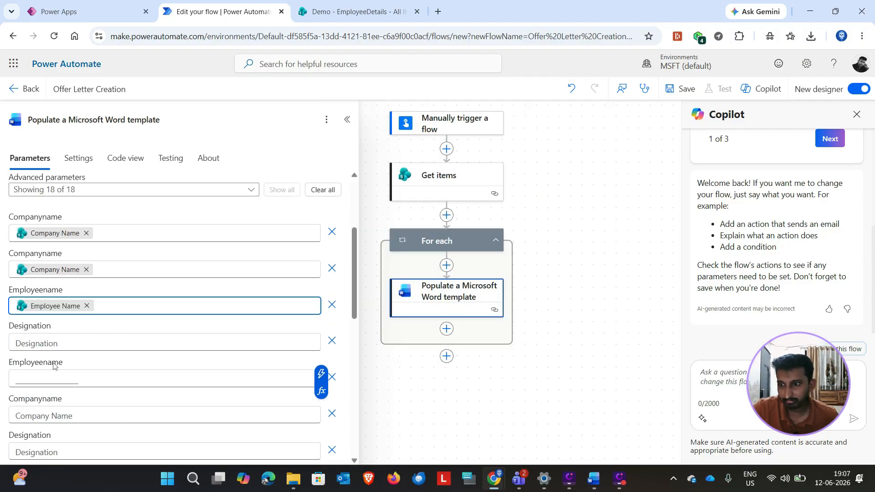
click(128, 337)
click(321, 333)
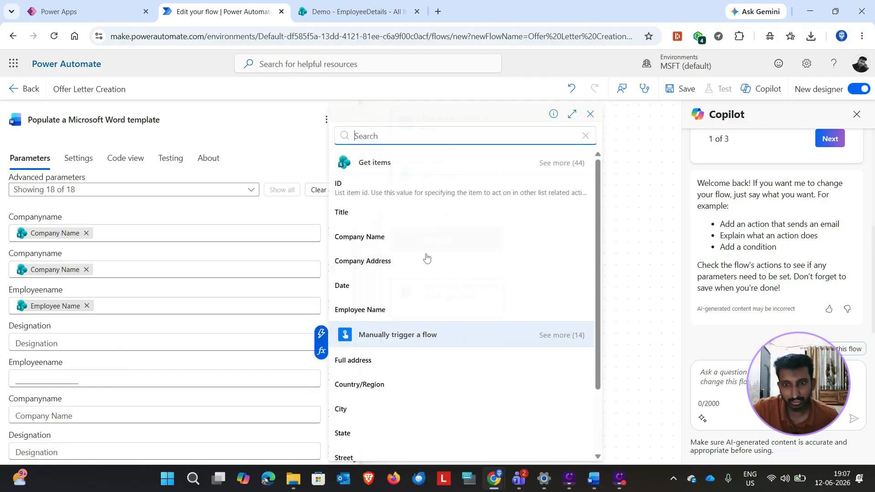
click(559, 167)
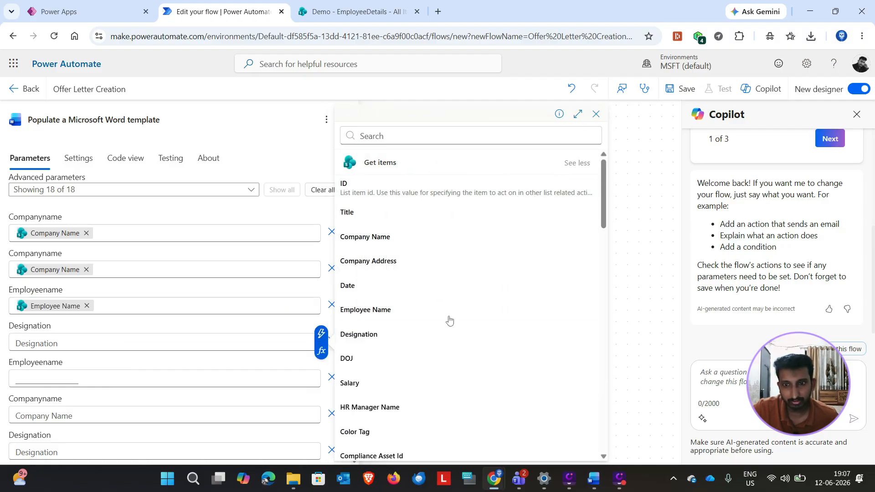
click(357, 336)
Step: Fill the second Employeename field, below Designation, with the Employee Name dynamic value from Get items
scroll(114, 355, down, 1)
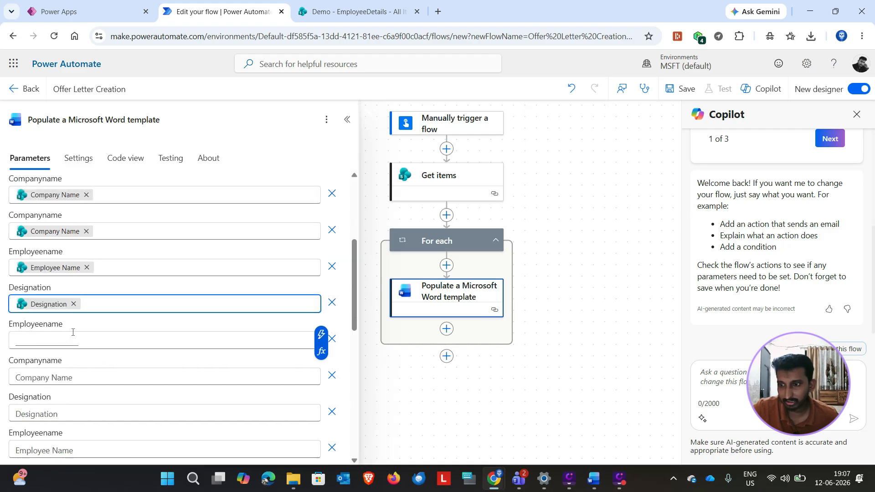
click(82, 342)
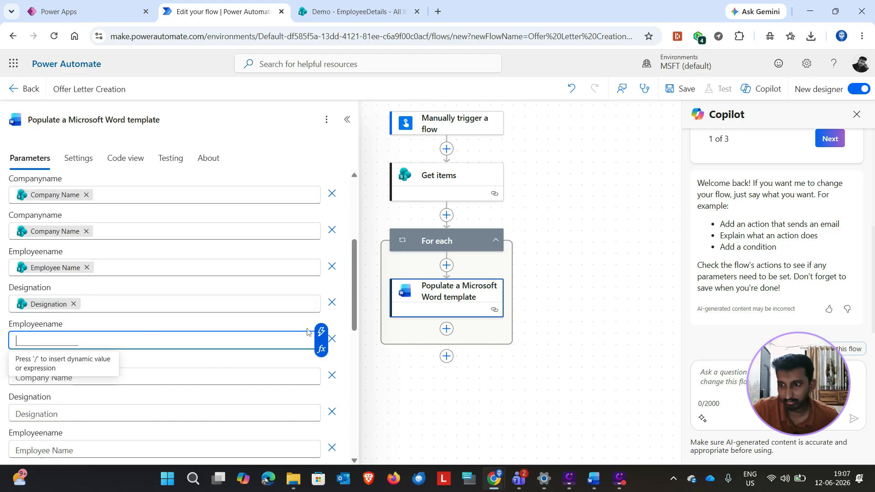
click(321, 332)
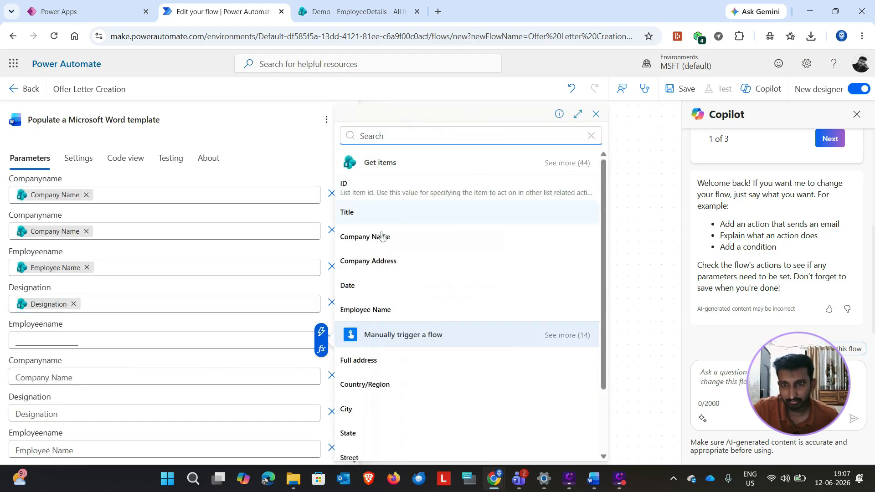
click(365, 309)
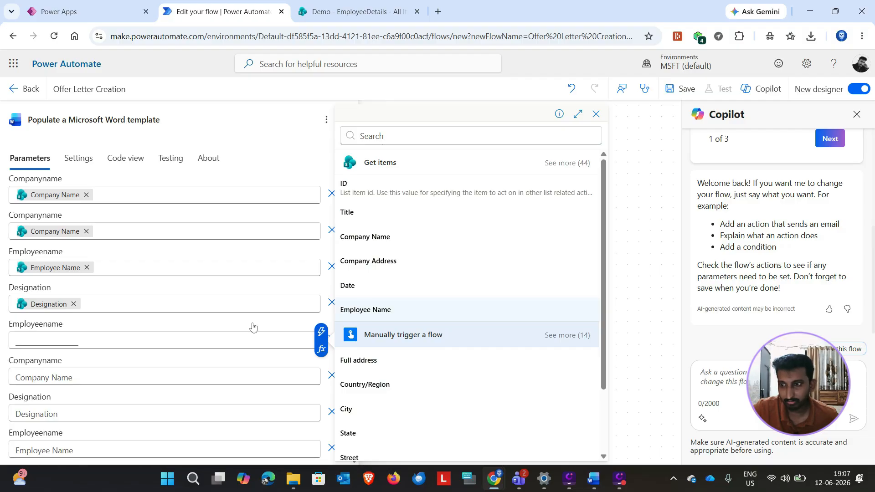
Step: Fill the third Companyname template field, below the second Employeename, with the Company Name dynamic value from Get items
scroll(57, 320, down, 2)
click(60, 298)
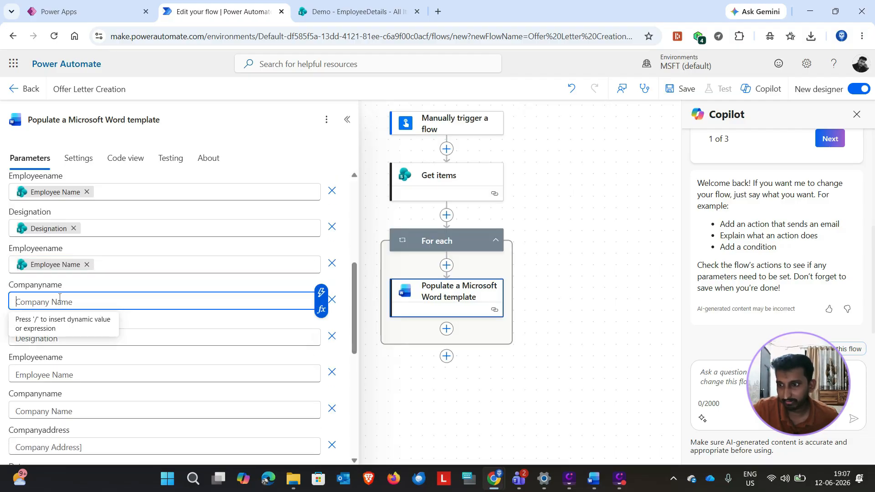
click(321, 292)
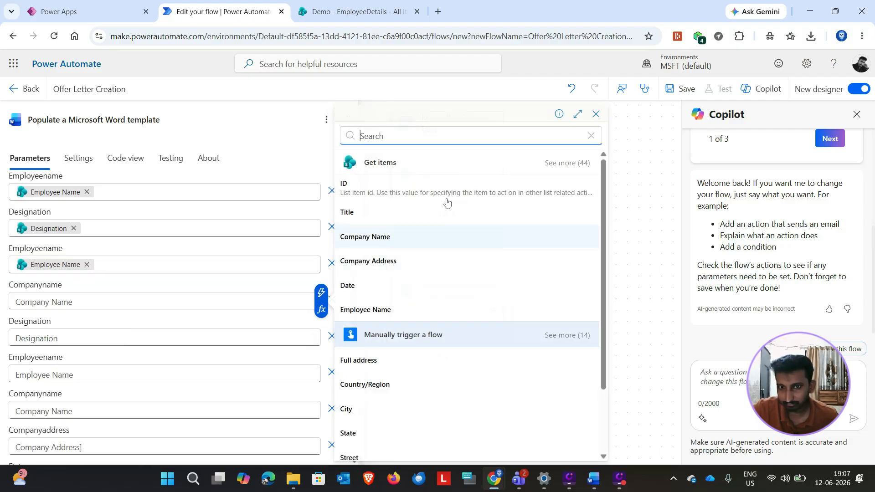
click(551, 168)
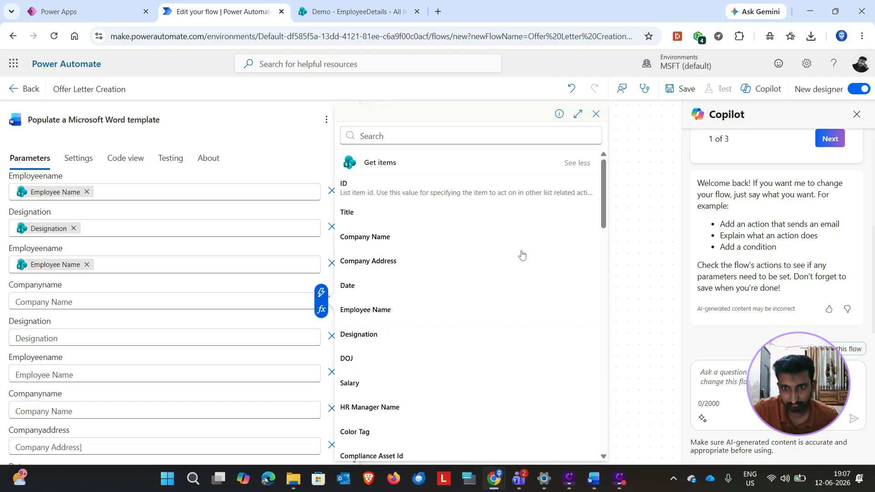
click(378, 237)
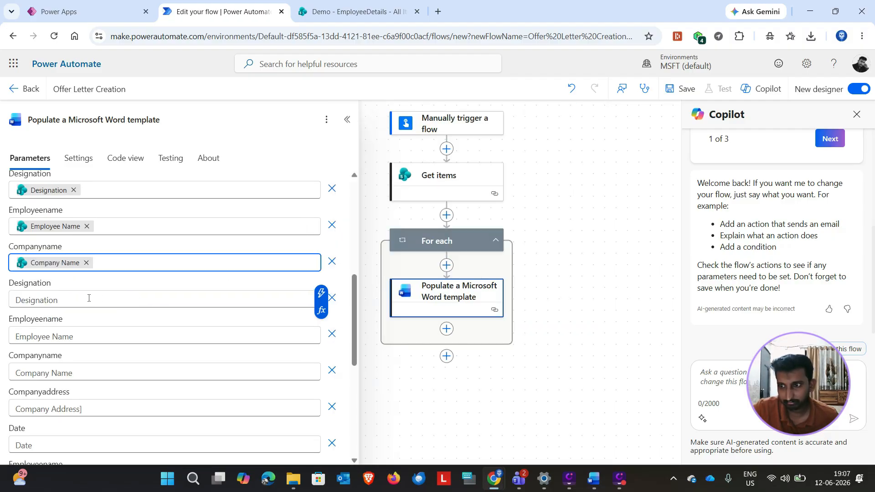
Step: Fill the second Designation field, below the third Companyname, with the Designation dynamic value from Get items
click(105, 299)
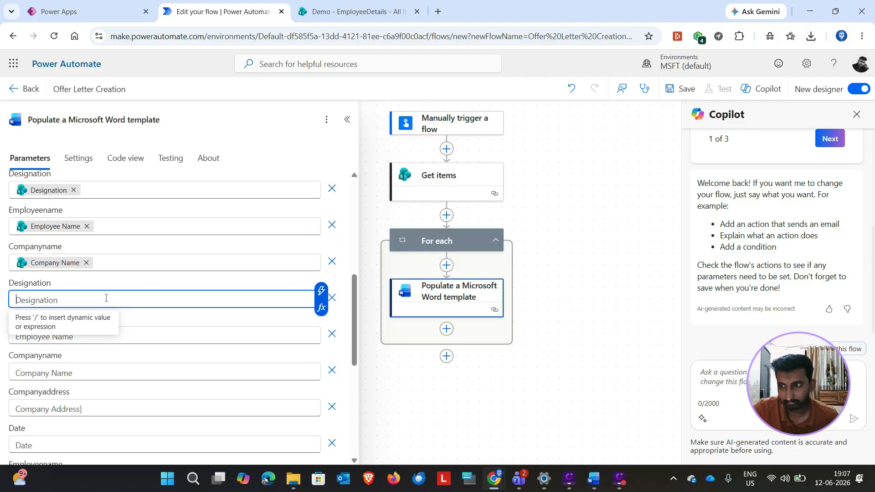
click(321, 291)
click(552, 164)
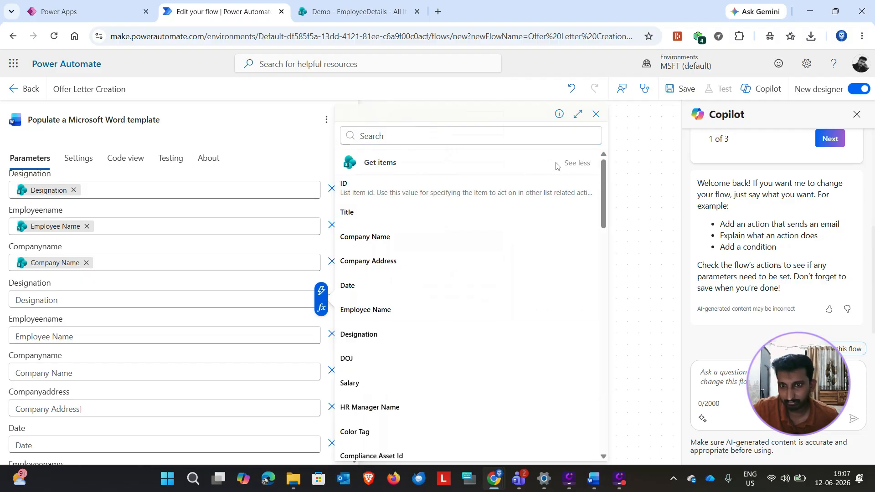
scroll(357, 336, down, 2)
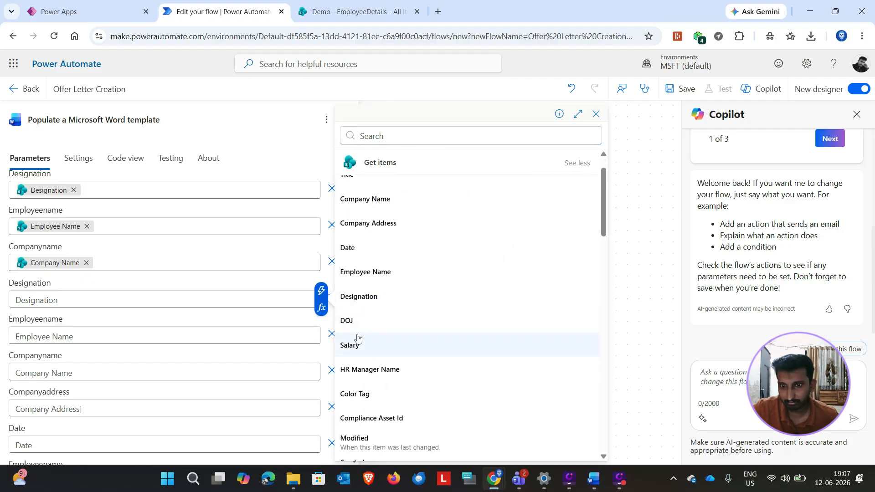
click(359, 297)
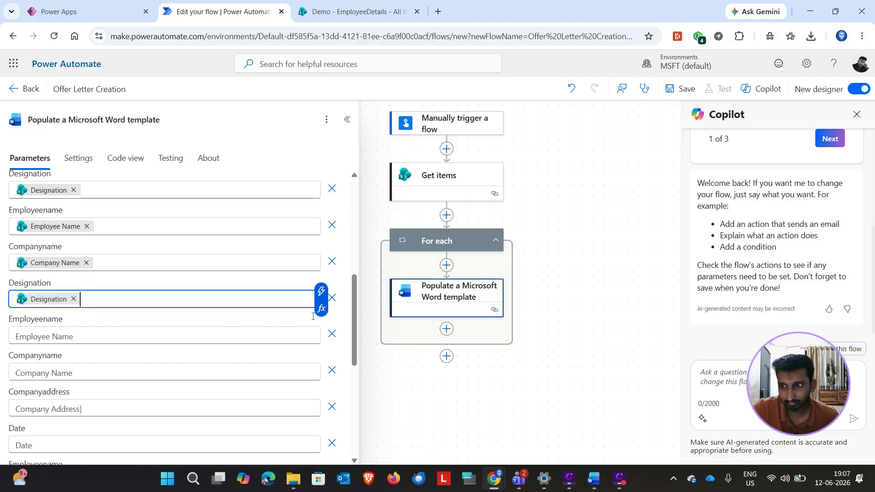
Step: Fill the third Employeename and fourth Companyname fields with the Employee Name and Company Name dynamic values from Get items
click(291, 337)
click(321, 327)
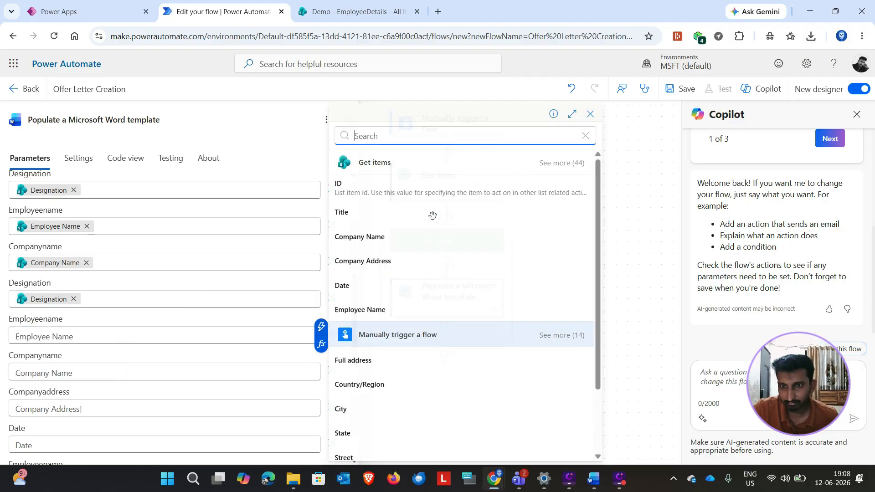
click(359, 311)
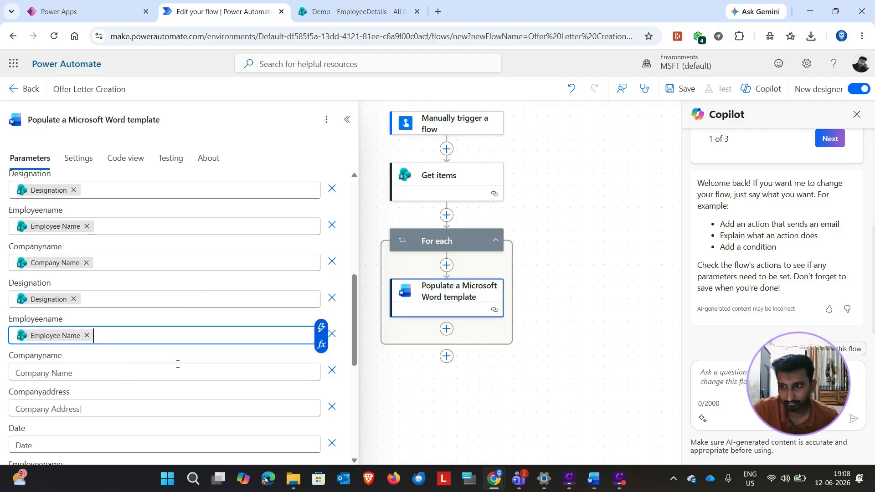
click(213, 371)
click(321, 364)
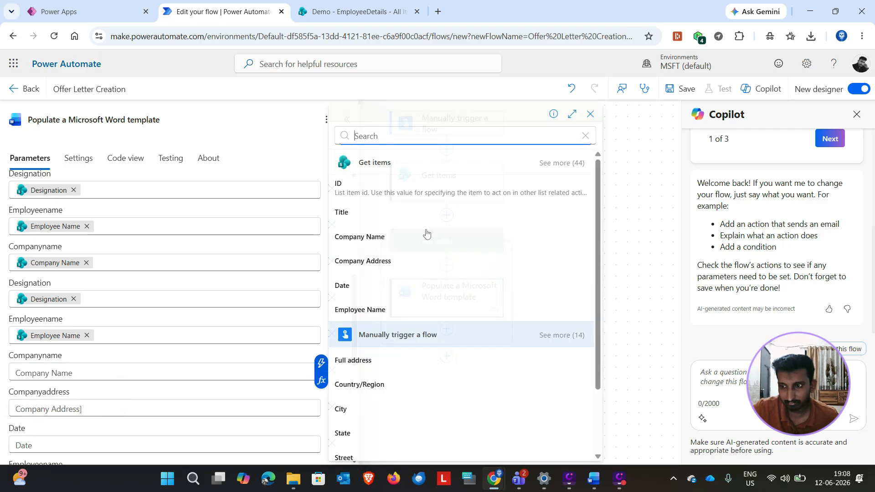
click(380, 237)
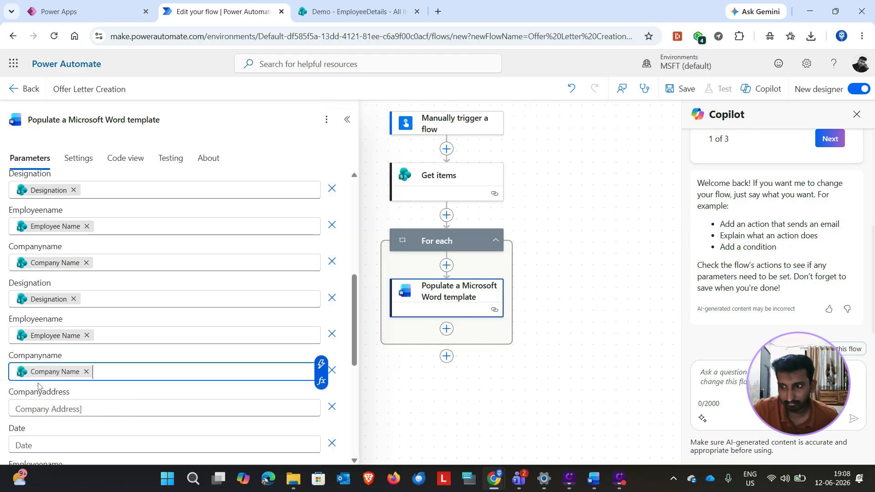
Step: Fill the Companyaddress field and the Date field below it with the Company Address and Date dynamic values from Get items
scroll(46, 372, down, 1)
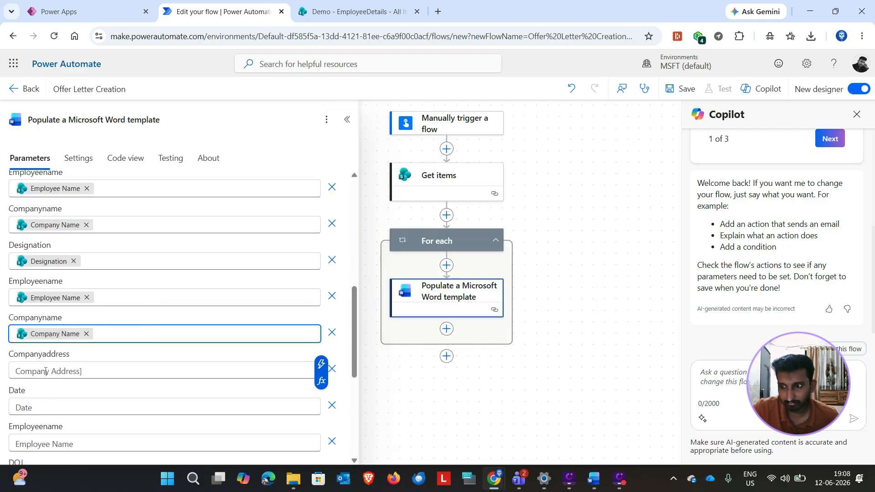
click(189, 359)
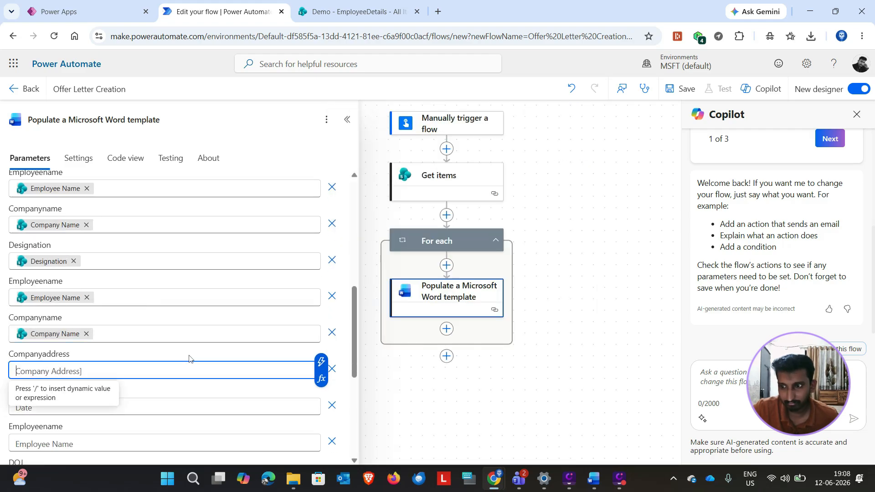
click(321, 363)
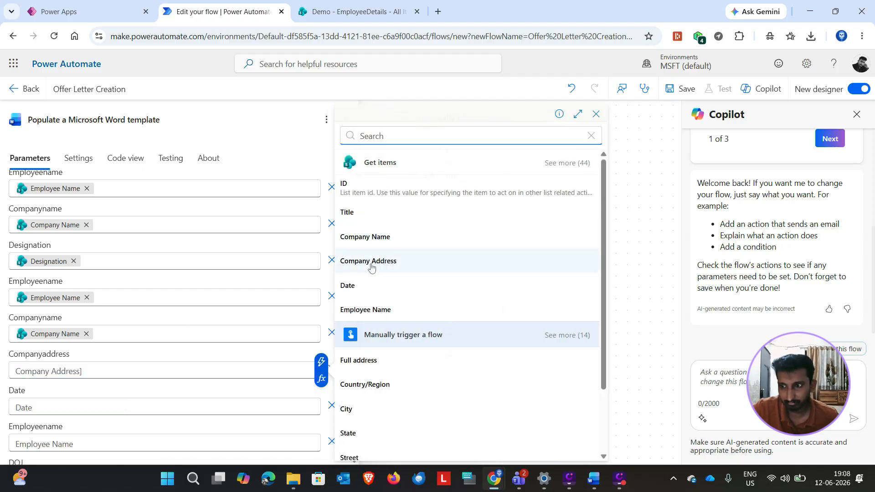
click(372, 267)
scroll(169, 324, down, 2)
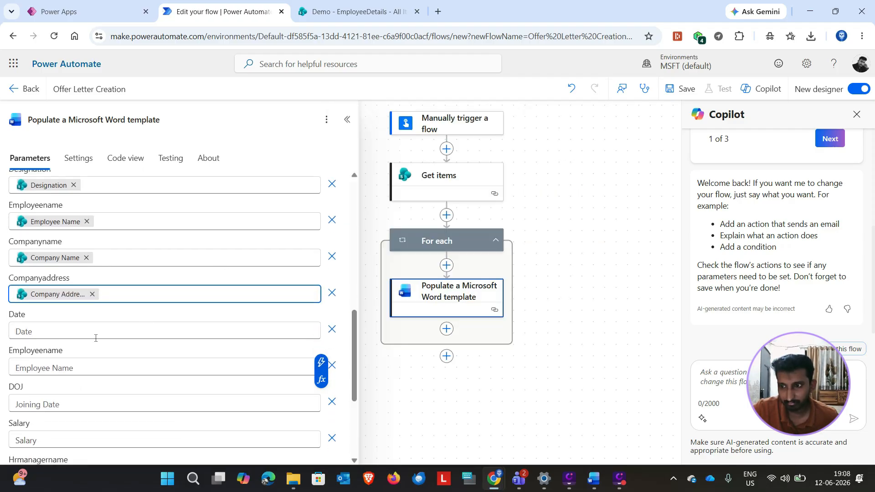
click(218, 325)
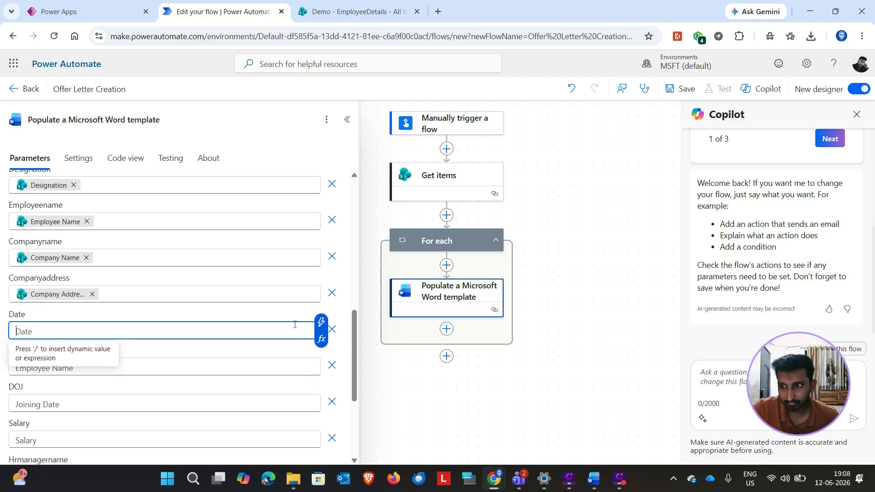
click(321, 322)
click(348, 286)
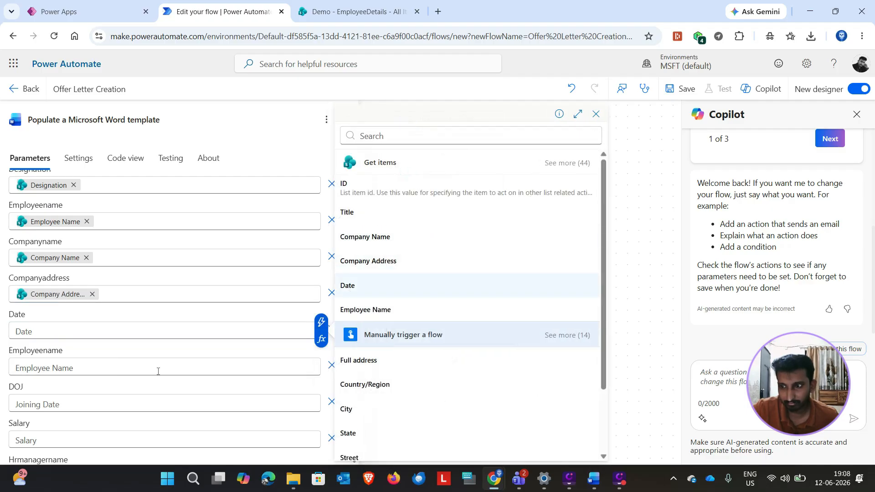
Step: Fill the Employeename field below Date and the first DOJ field with the Employee Name and DOJ dynamic values
click(101, 331)
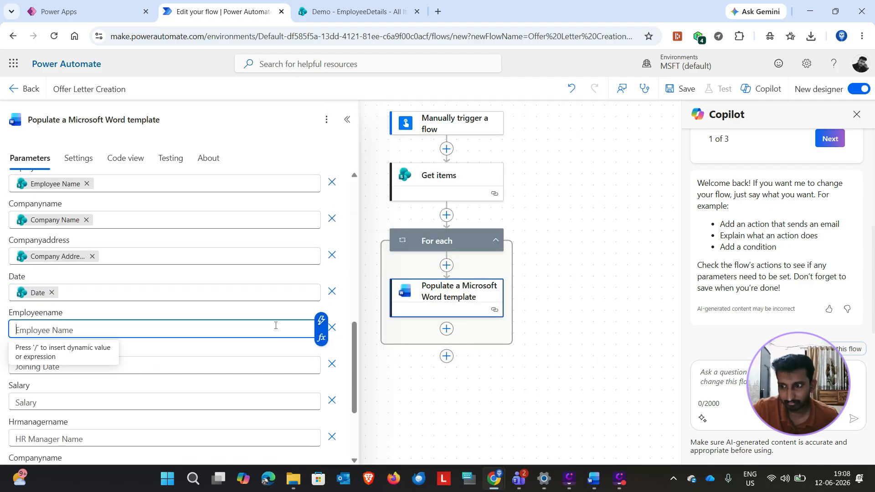
click(321, 322)
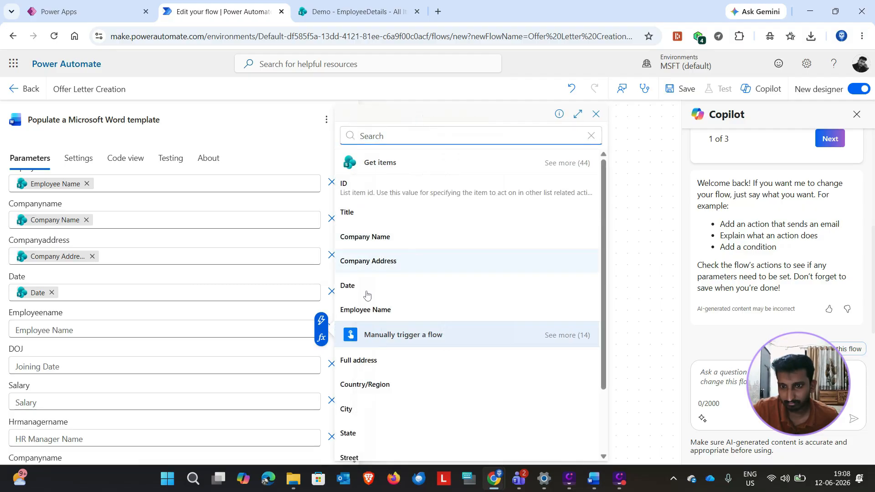
click(364, 311)
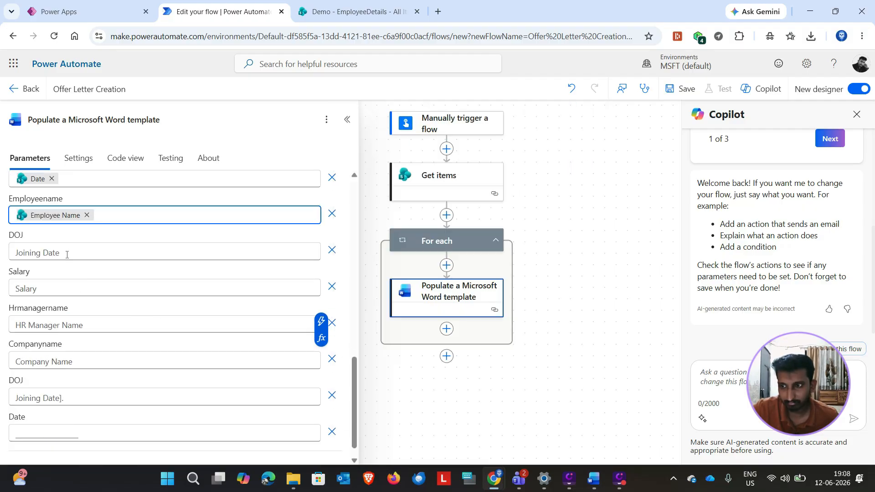
click(319, 253)
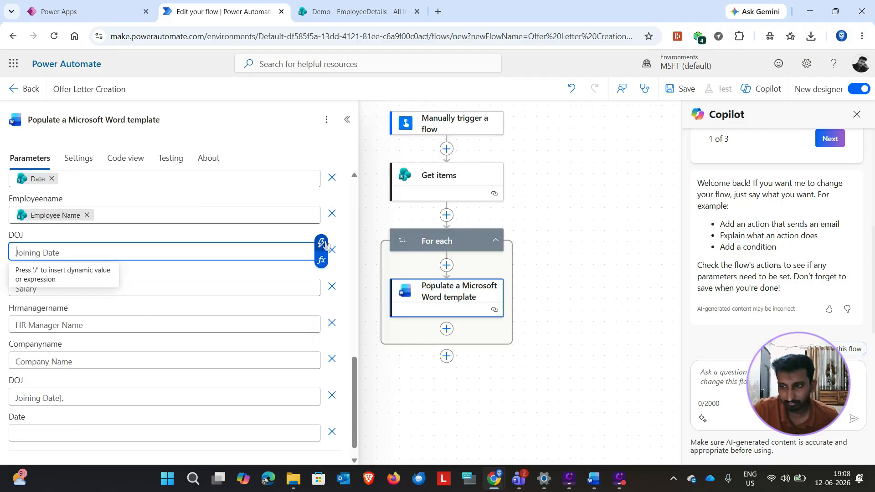
click(322, 243)
scroll(347, 280, down, 3)
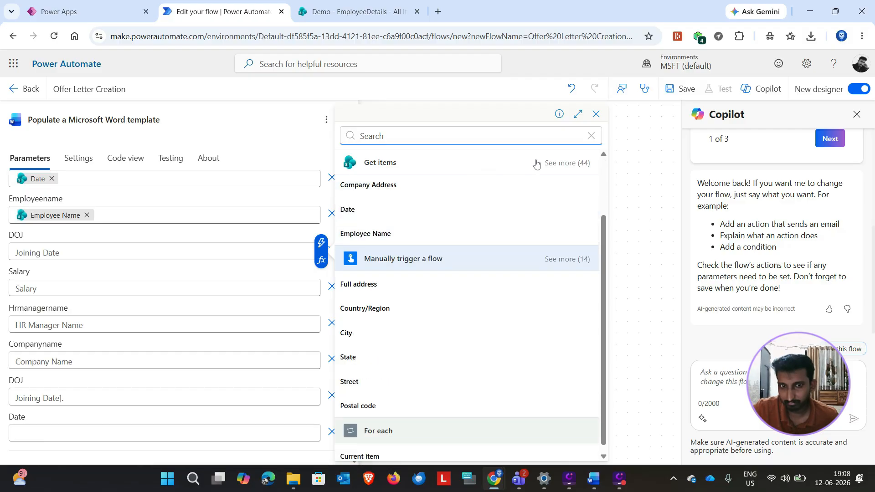
click(568, 163)
click(348, 283)
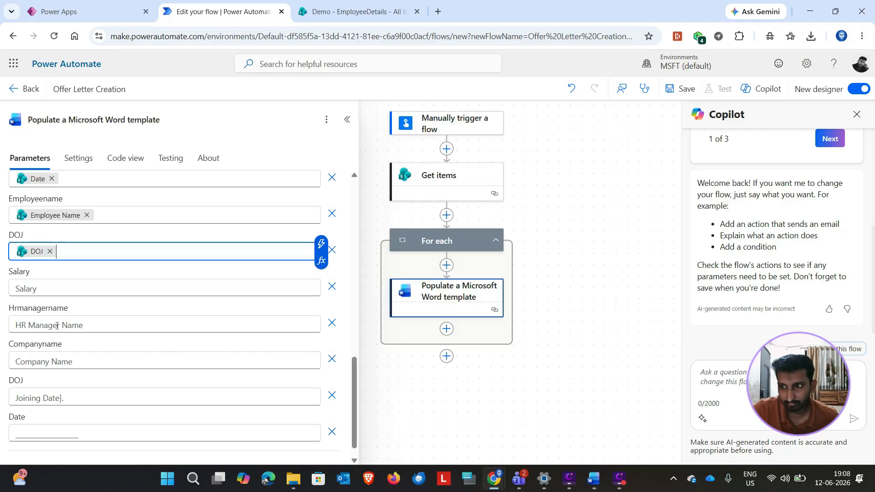
Step: Fill the Hrmanagername and Salary fields with the HR Manager Name and Salary dynamic values from Get items
click(67, 325)
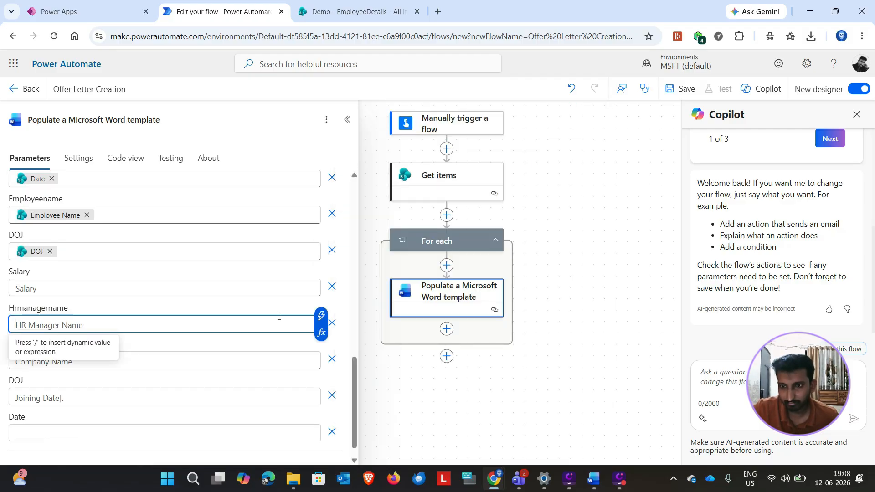
click(322, 315)
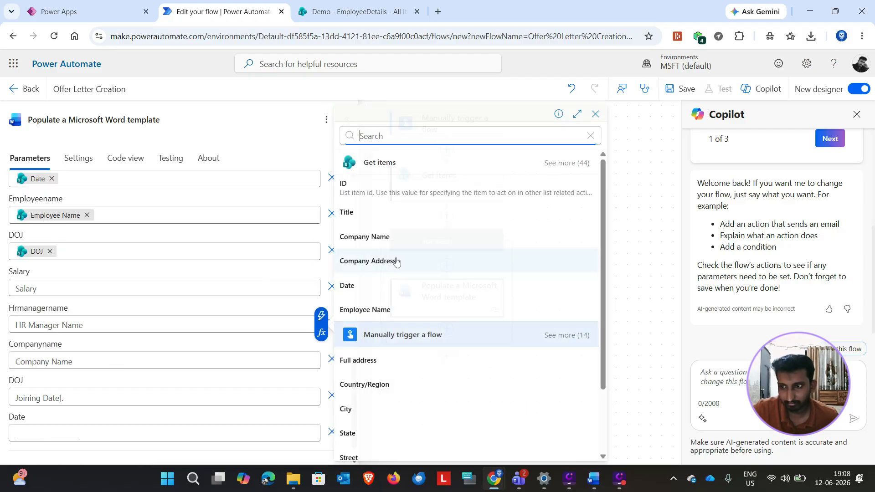
click(580, 162)
scroll(400, 323, down, 2)
click(390, 332)
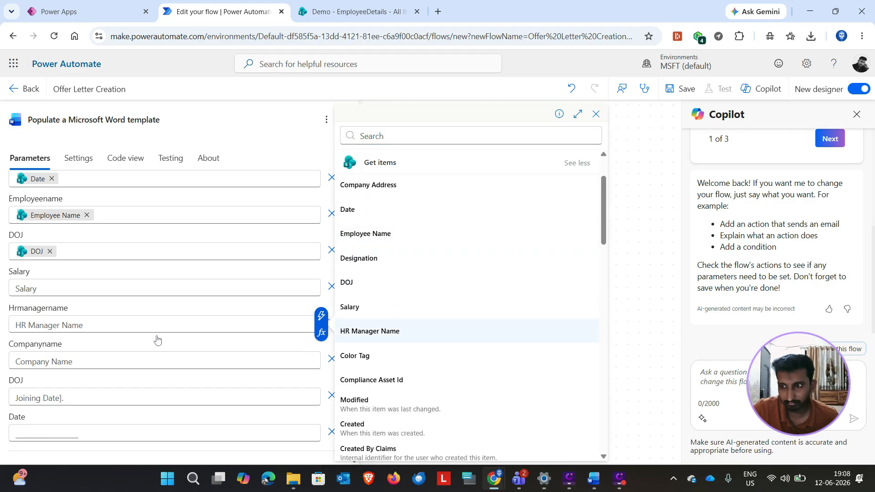
click(225, 292)
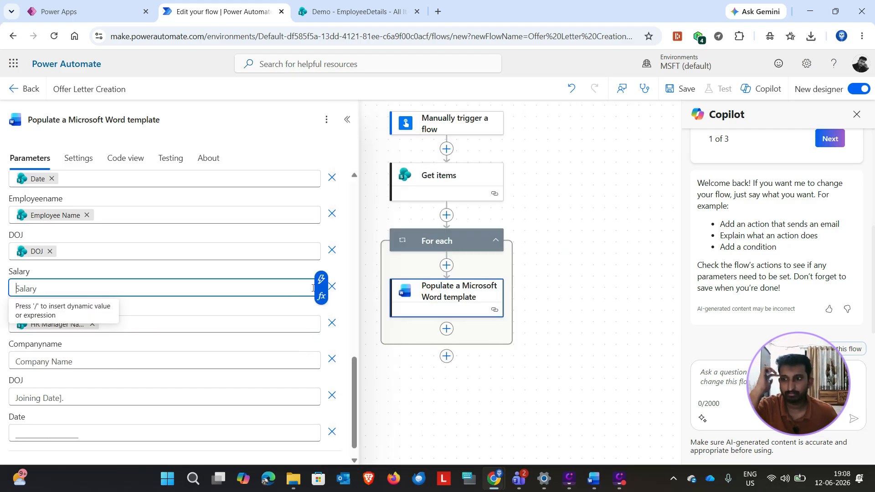
click(325, 273)
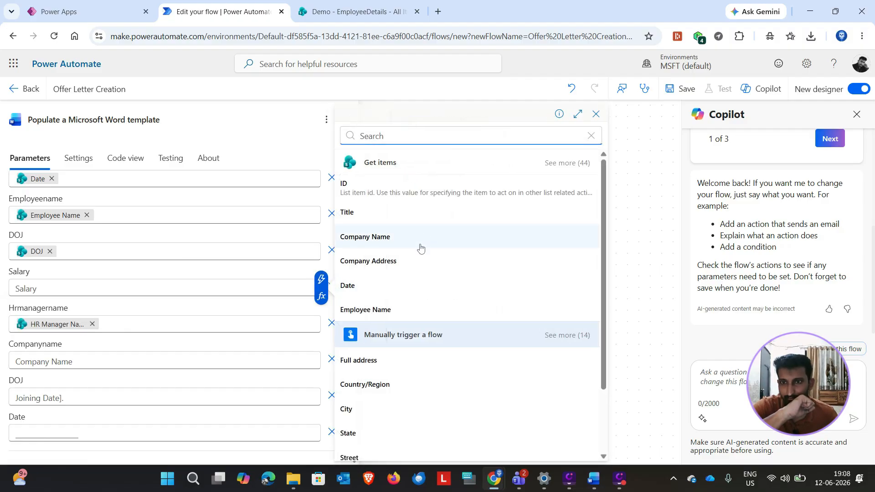
click(560, 164)
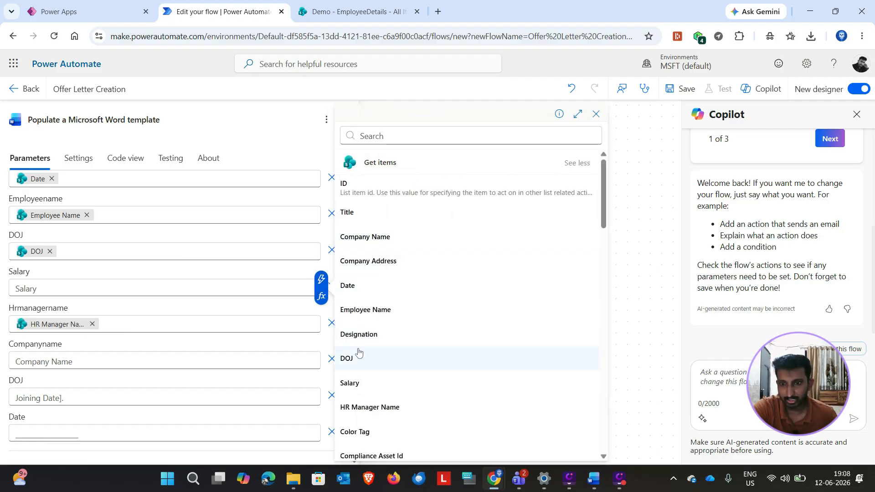
click(356, 383)
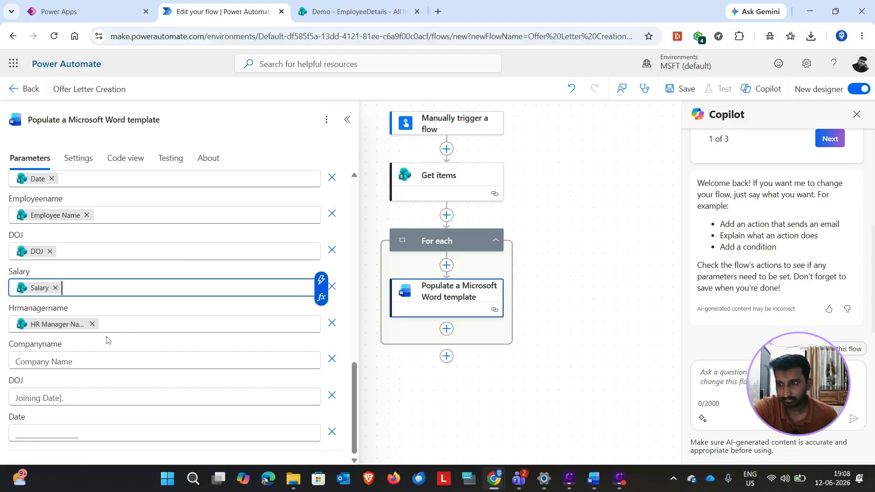
Step: Fill the last Companyname field, below Hrmanagername, with the Company Name dynamic value from Get items
scroll(91, 343, down, 1)
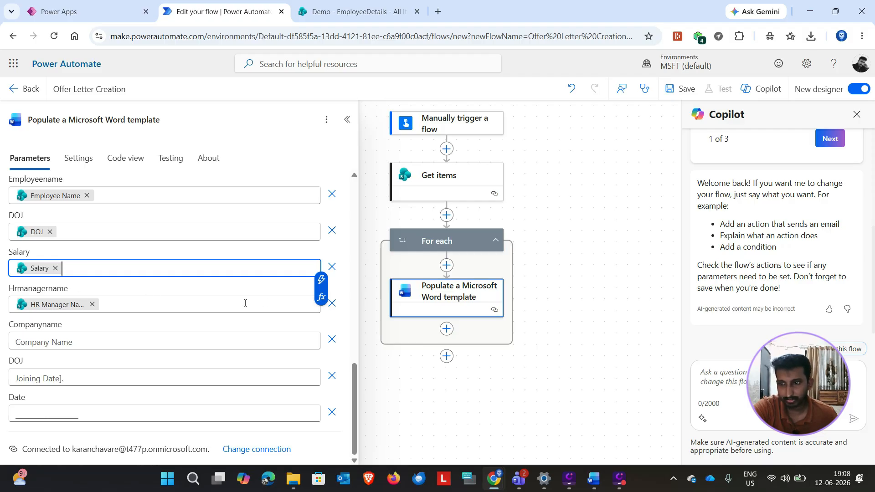
click(242, 340)
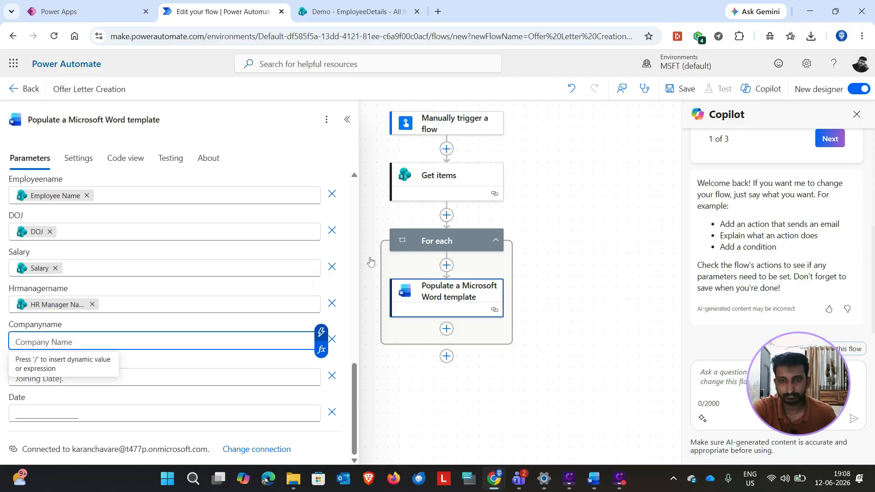
key(slash)
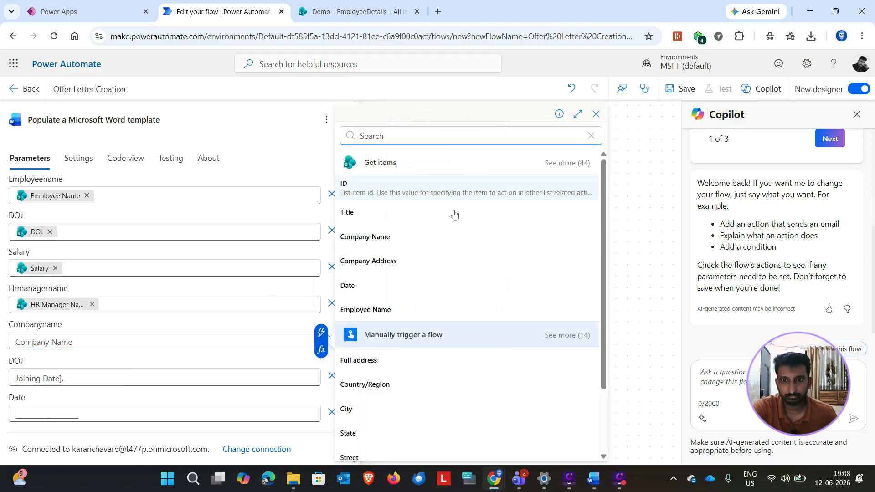
click(390, 236)
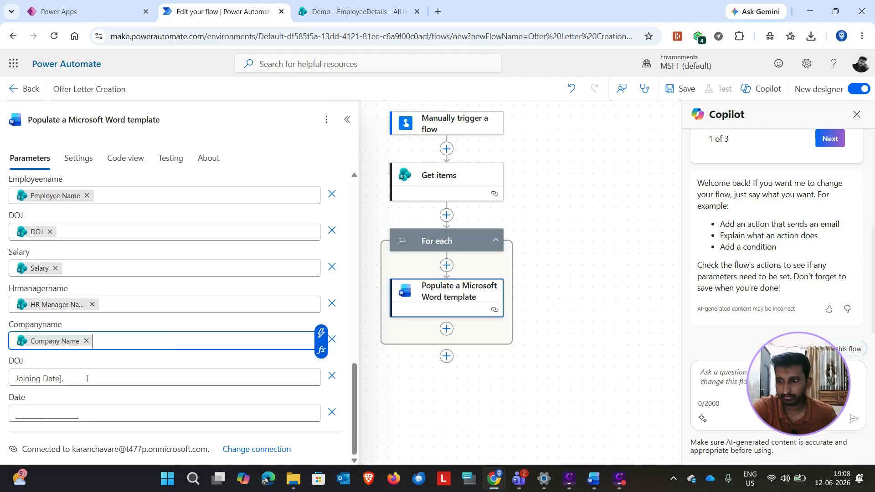
Step: Fill the last DOJ field, below Companyname, with the DOJ dynamic value from Get items, and activate the last Date field
click(143, 371)
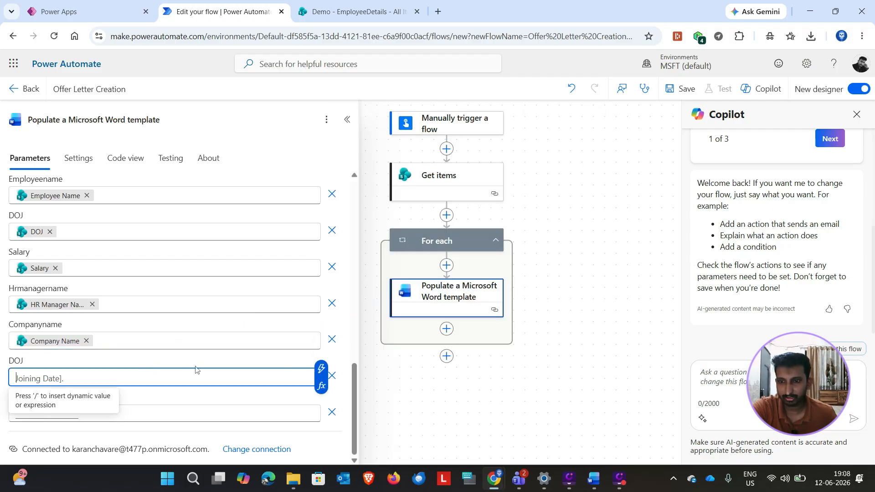
key(slash)
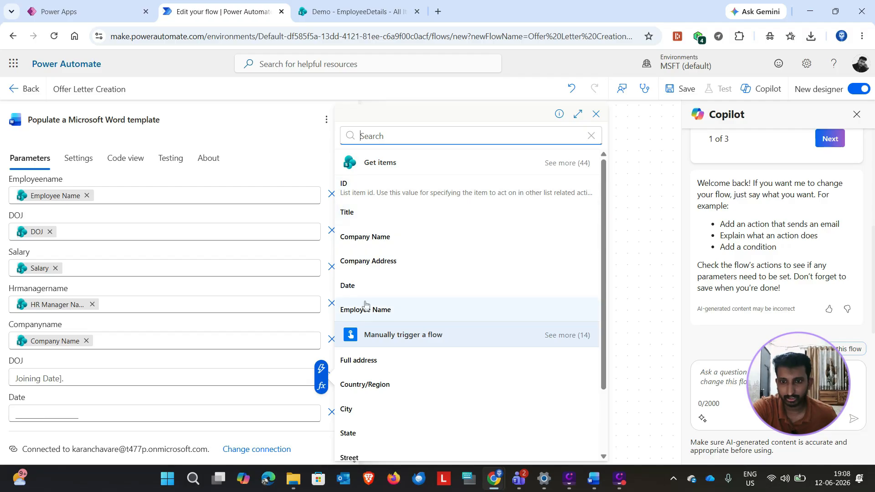
scroll(573, 175, down, 3)
click(568, 165)
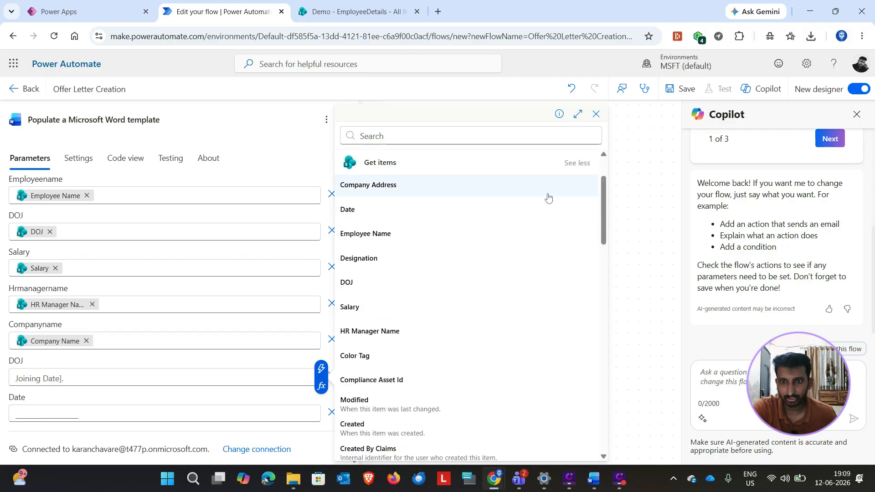
click(363, 284)
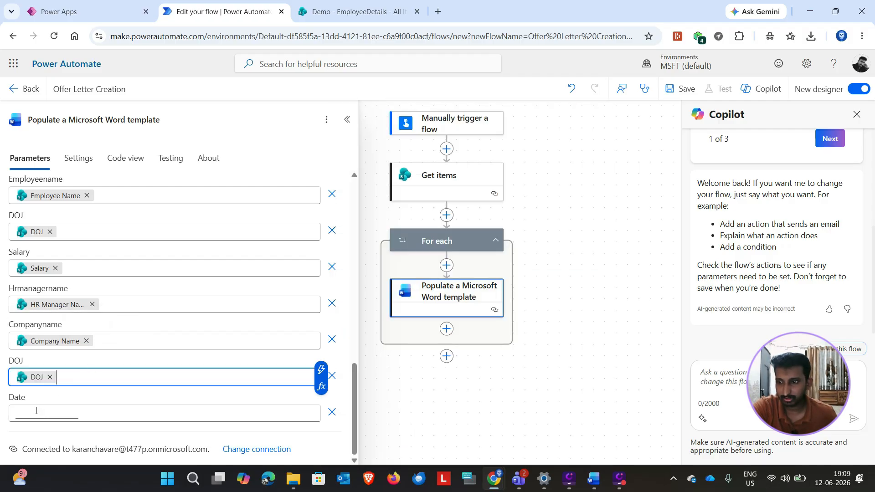
click(44, 411)
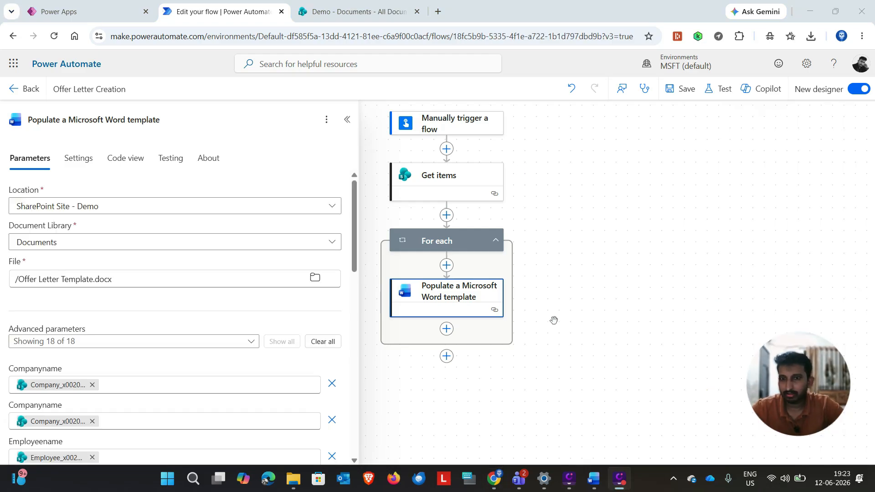
Step: Add a SharePoint Create file action after Populate a Microsoft Word template, inside the For each loop
click(449, 332)
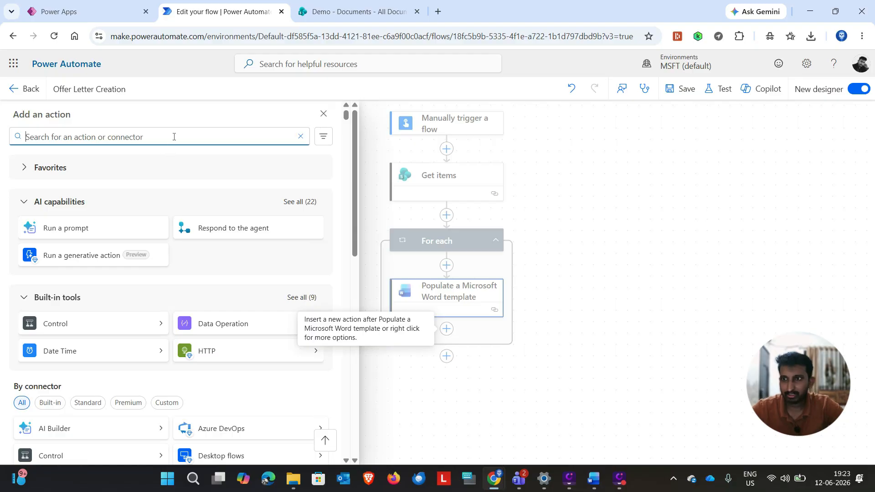
text(crea)
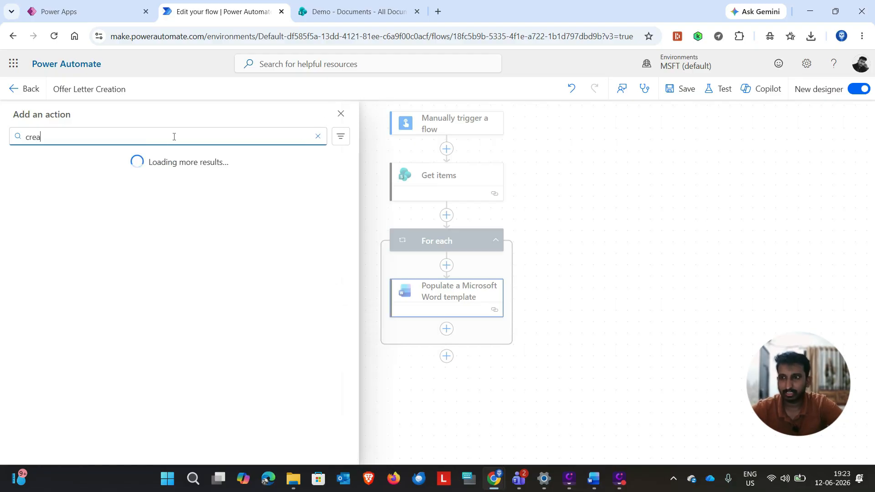
text(te file)
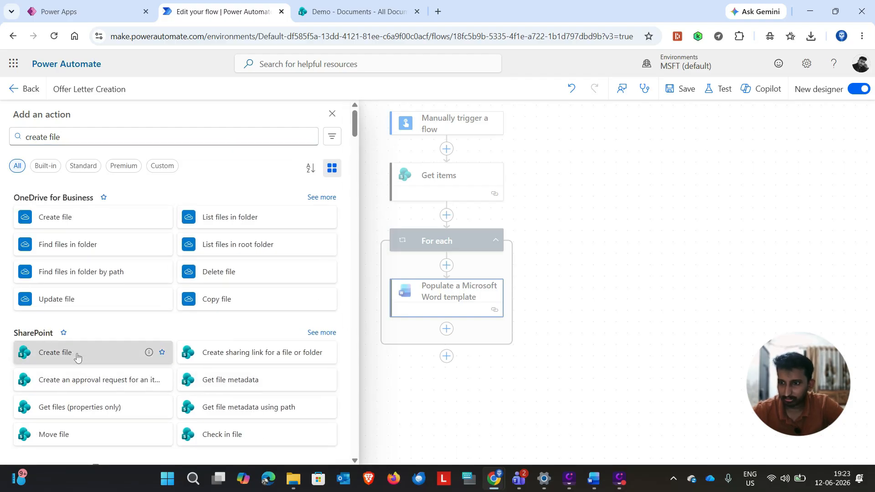
click(73, 354)
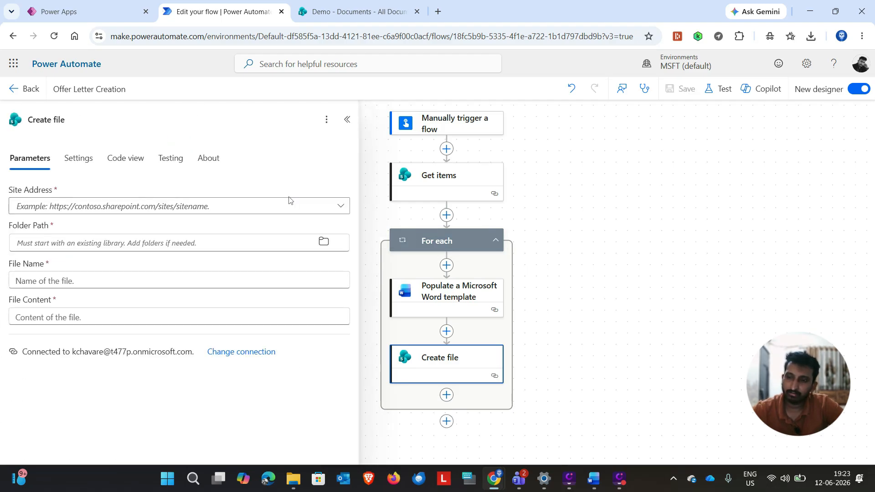
Step: Set the Create file action's Site Address to the Demo site and its Folder Path to /Shared Documents/Output
click(337, 207)
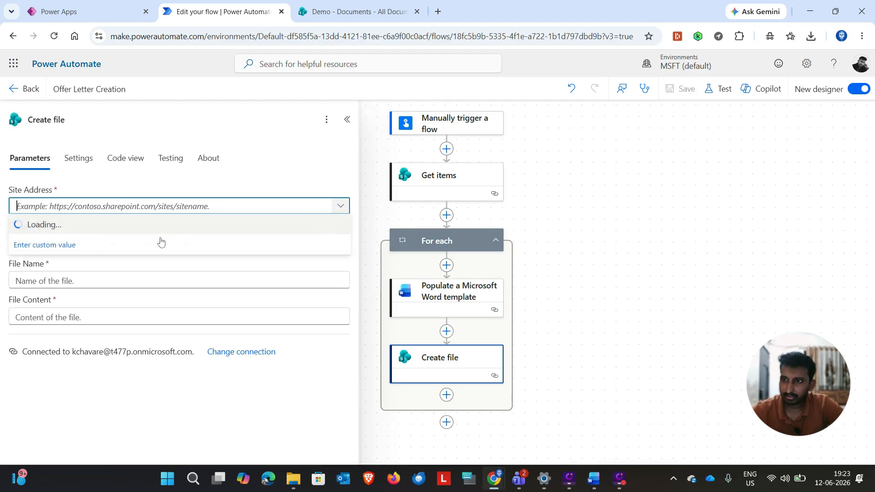
click(54, 247)
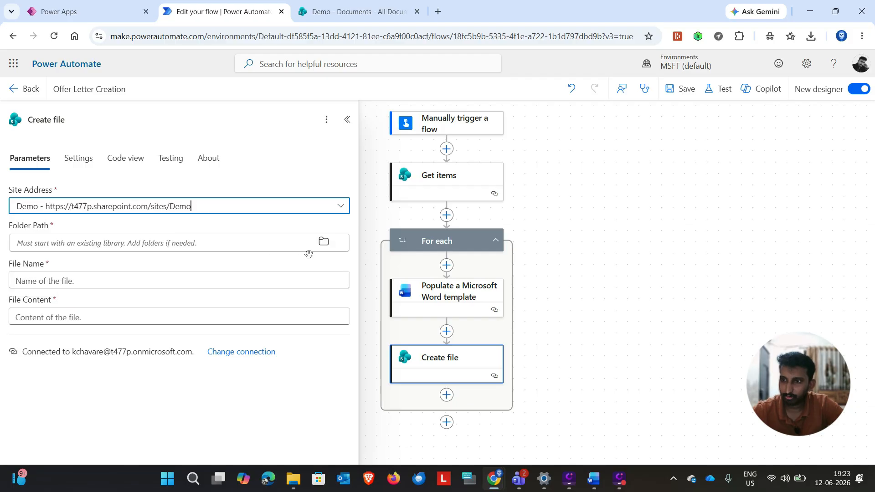
click(325, 243)
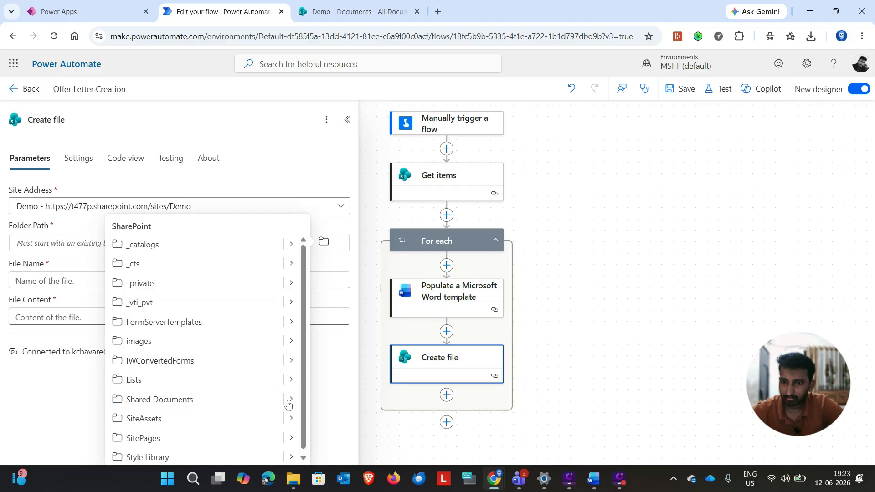
click(292, 400)
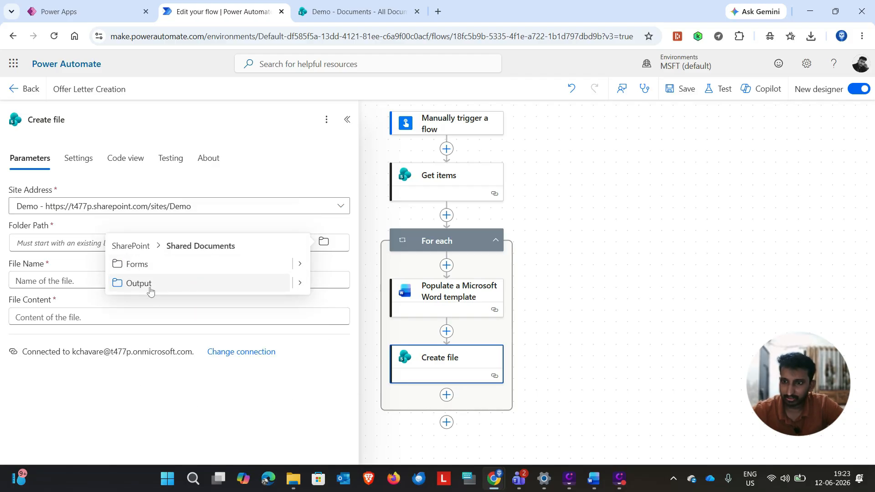
click(151, 290)
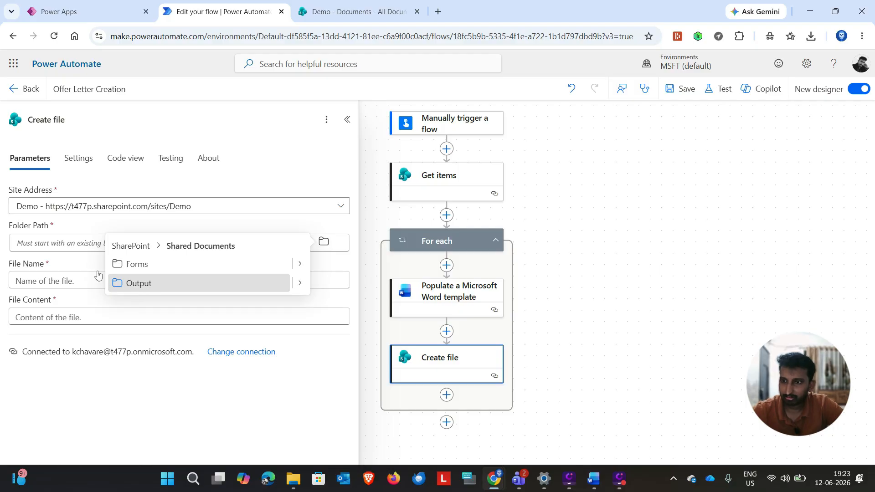
Step: Set the File Name to the Employee Name dynamic value from Get items followed by .docx
click(61, 285)
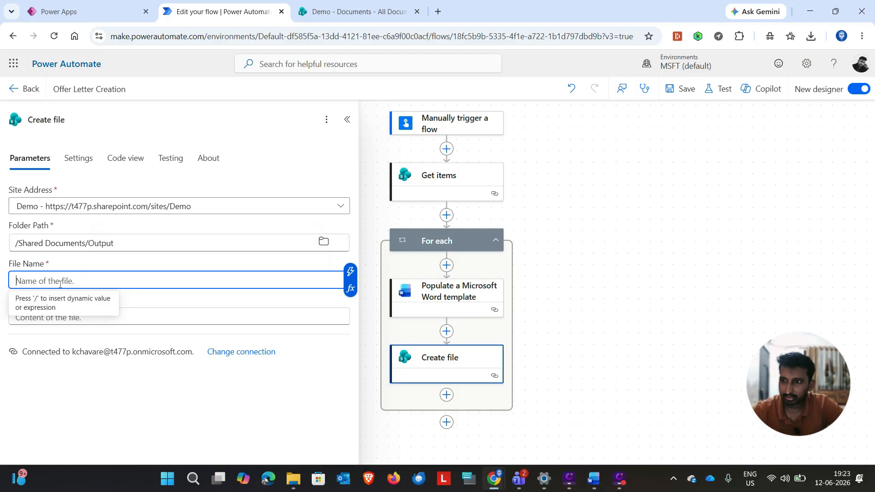
click(350, 272)
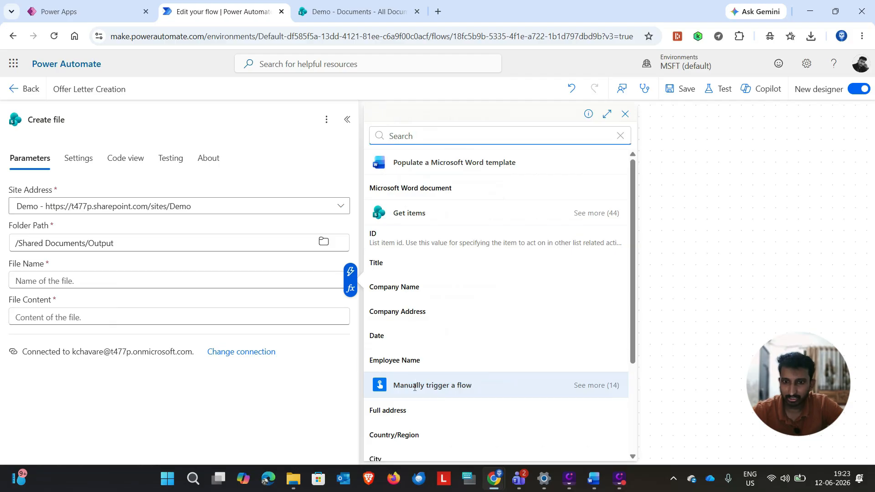
scroll(405, 319, down, 1)
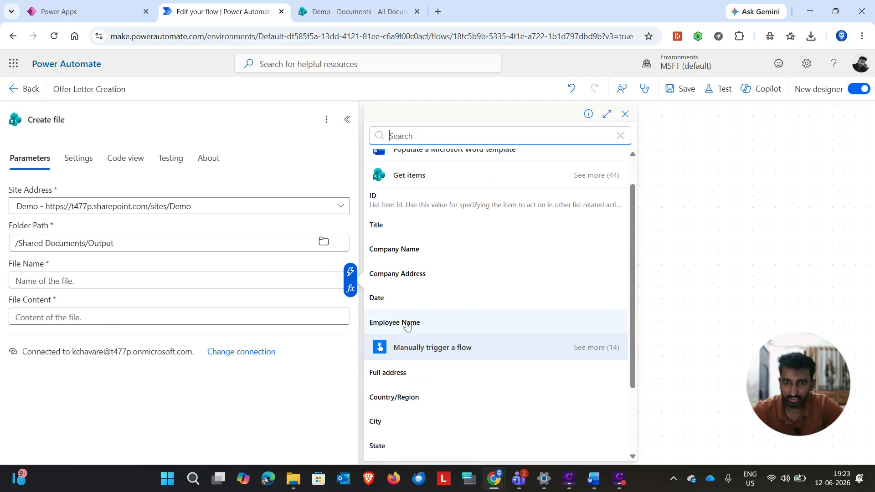
click(407, 323)
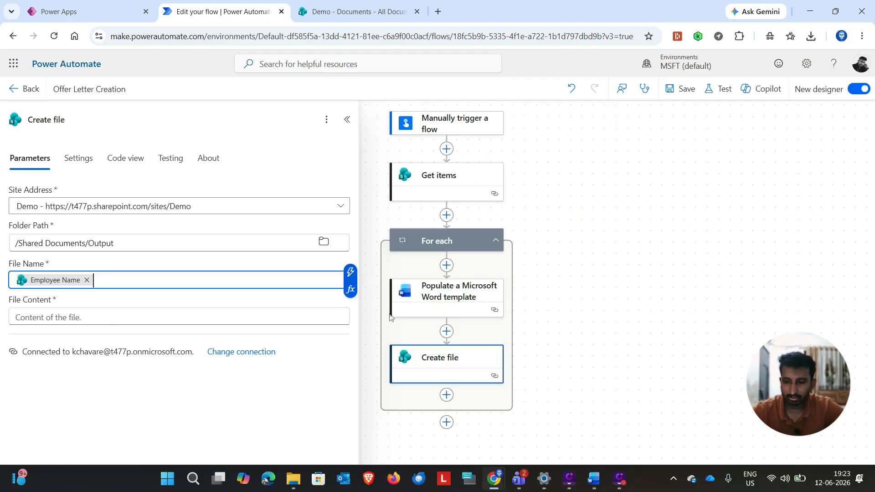
text(.docx)
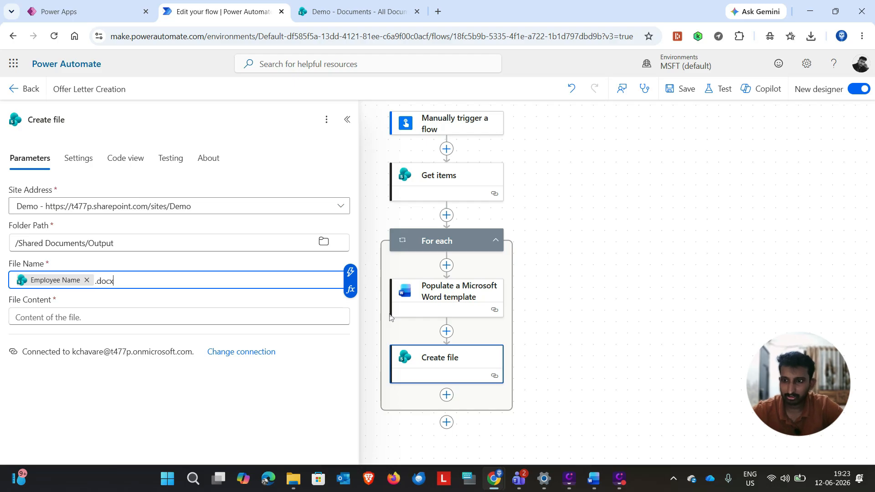
click(304, 298)
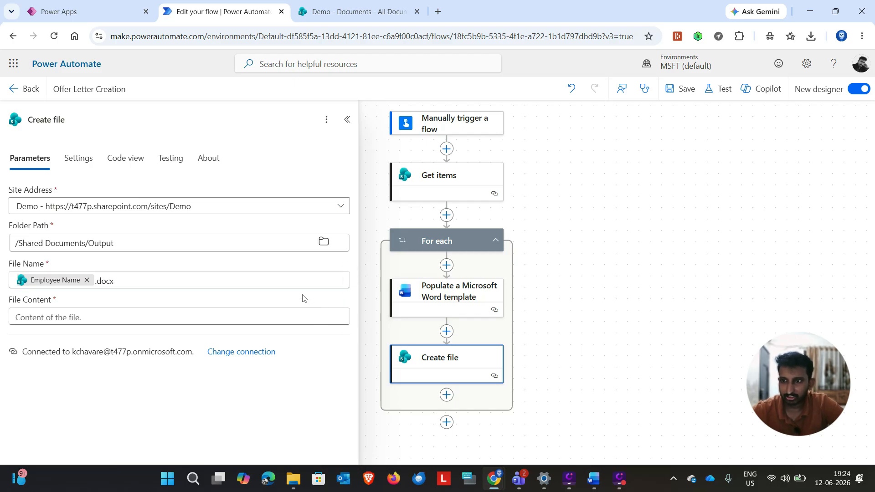
Step: Fill File Content with the Microsoft Word document output of the Populate a Microsoft Word template action
click(95, 318)
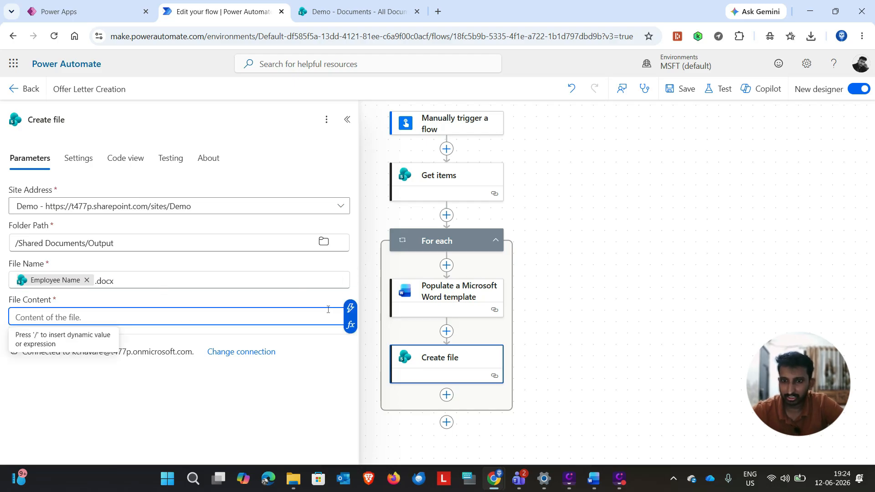
click(351, 308)
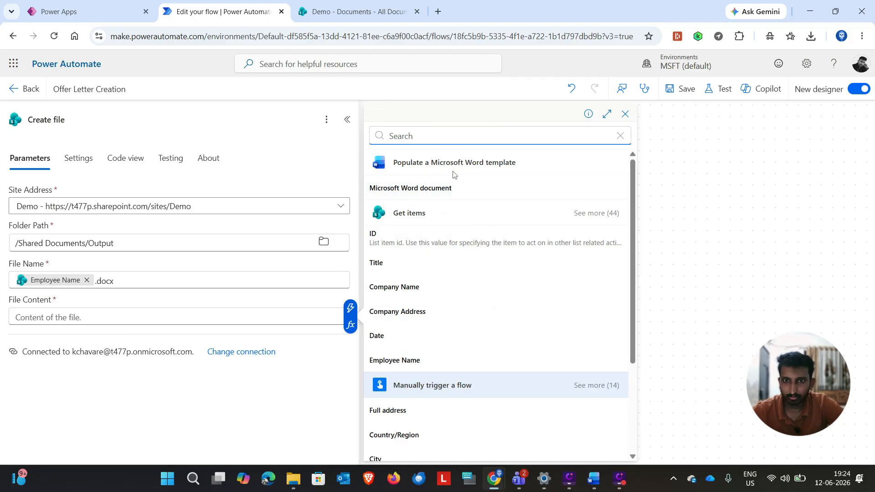
click(421, 189)
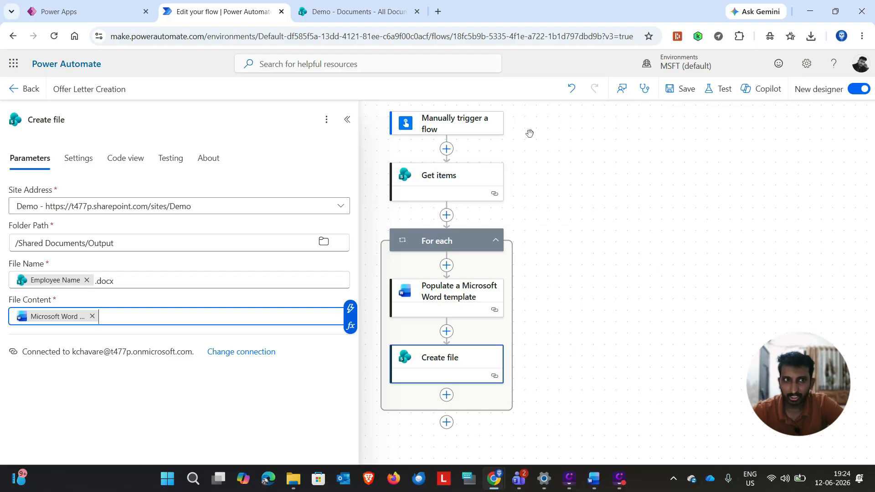
Step: Save the flow, and close the Flow checker and the warning banner
click(686, 92)
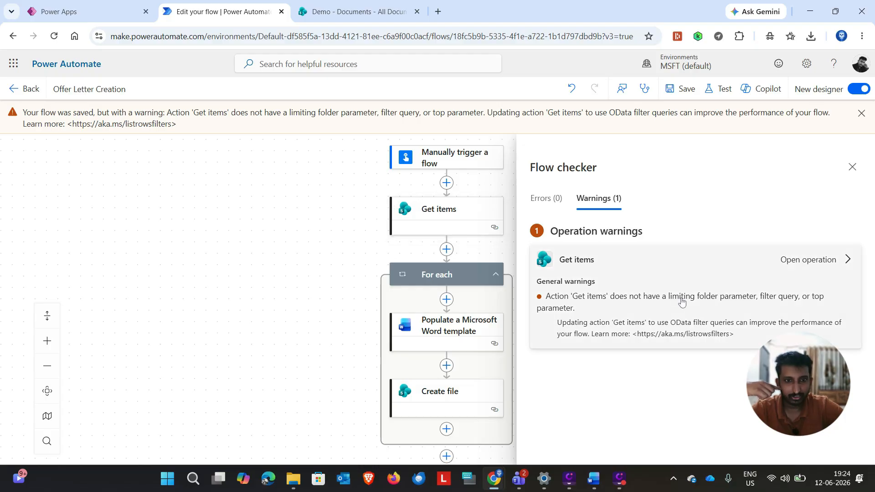
click(852, 169)
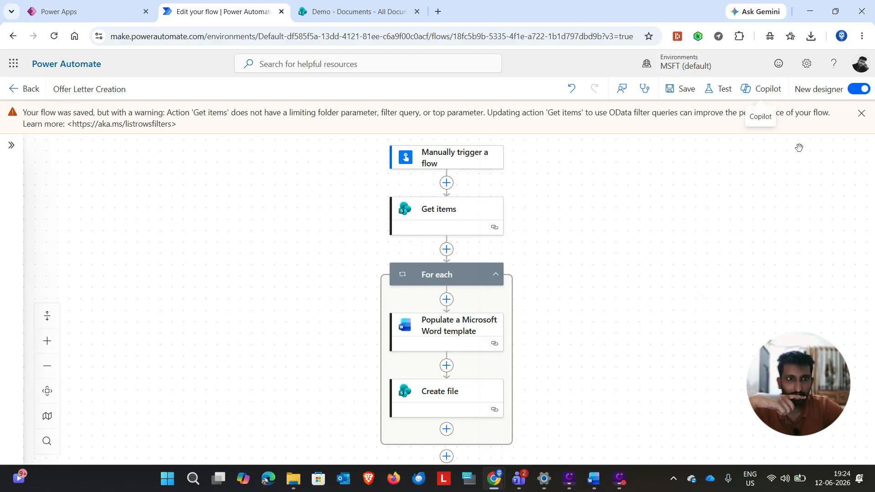
click(861, 113)
Step: Test the Offer Letter Creation flow manually by running it and closing the run dialog
click(721, 91)
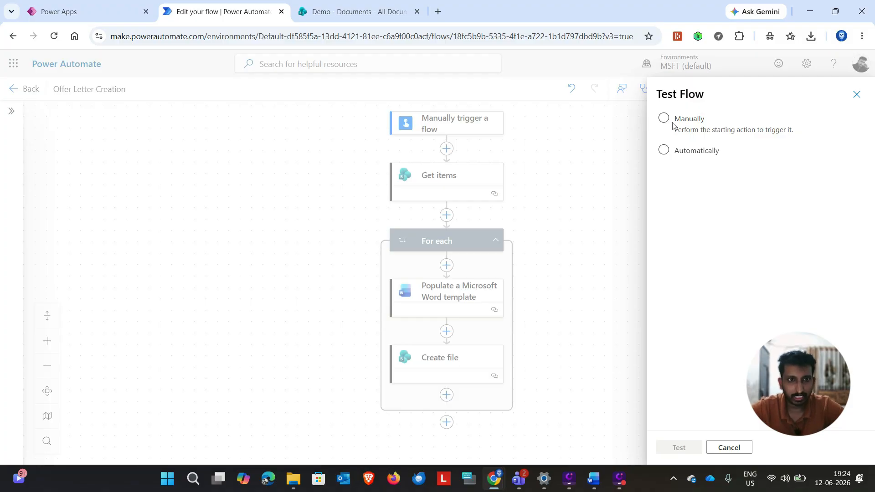
click(664, 119)
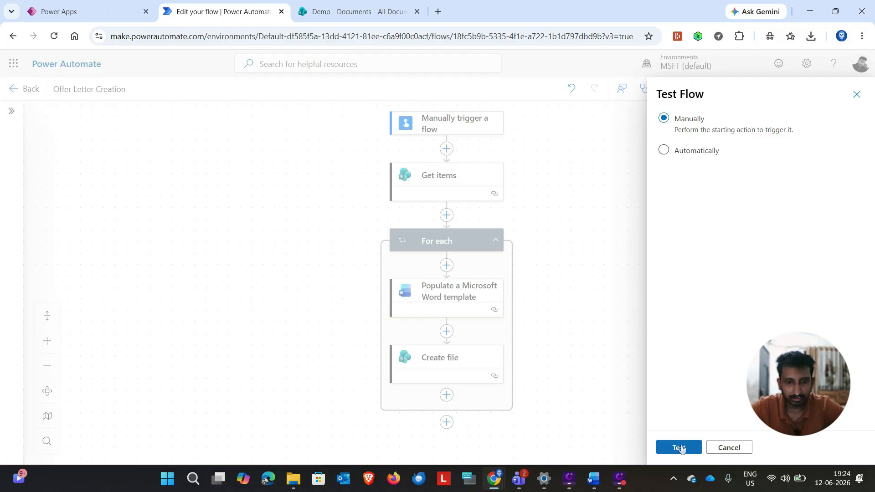
click(681, 448)
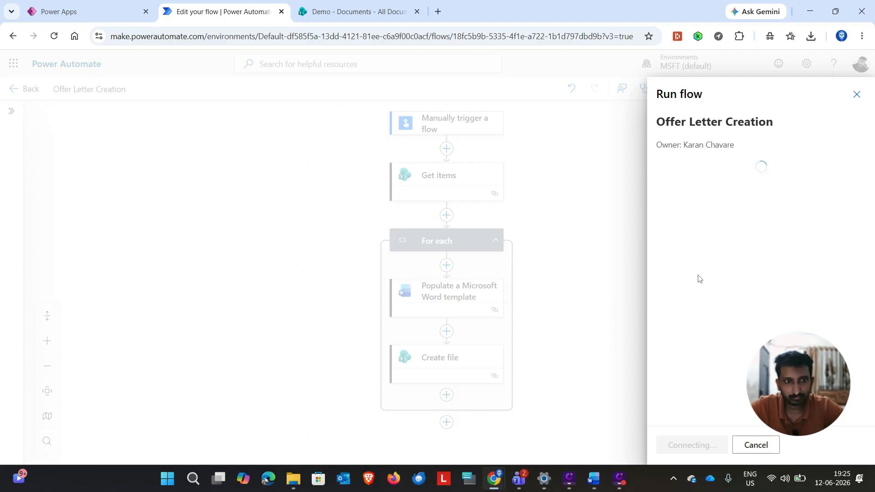
click(741, 449)
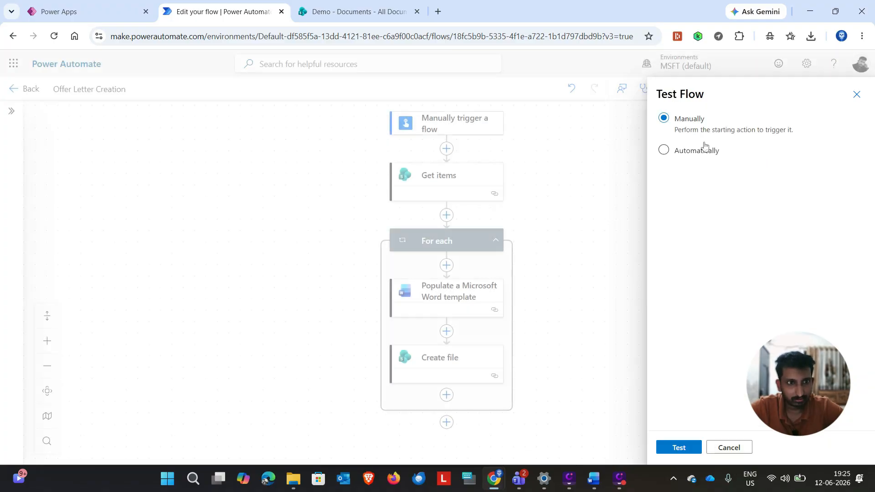
click(679, 449)
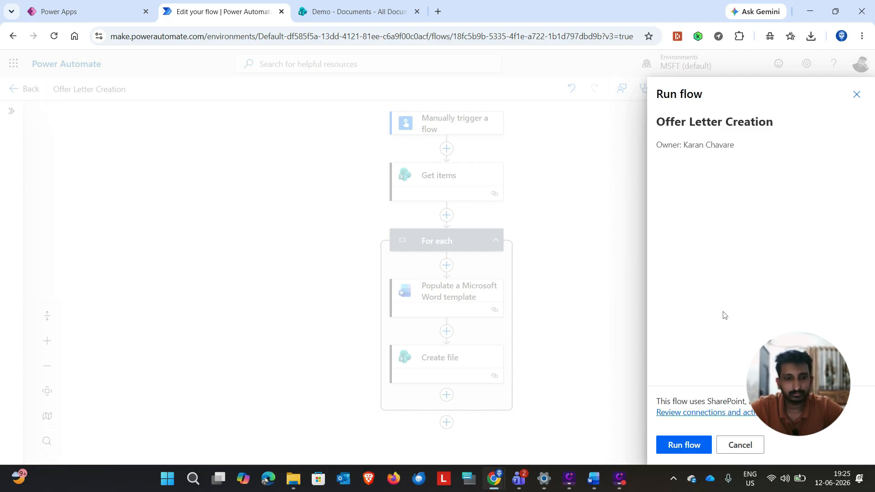
click(689, 445)
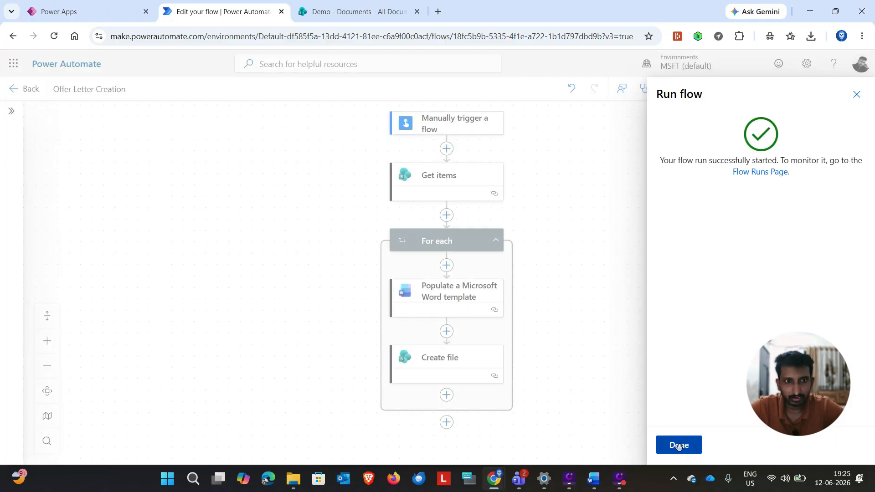
click(678, 445)
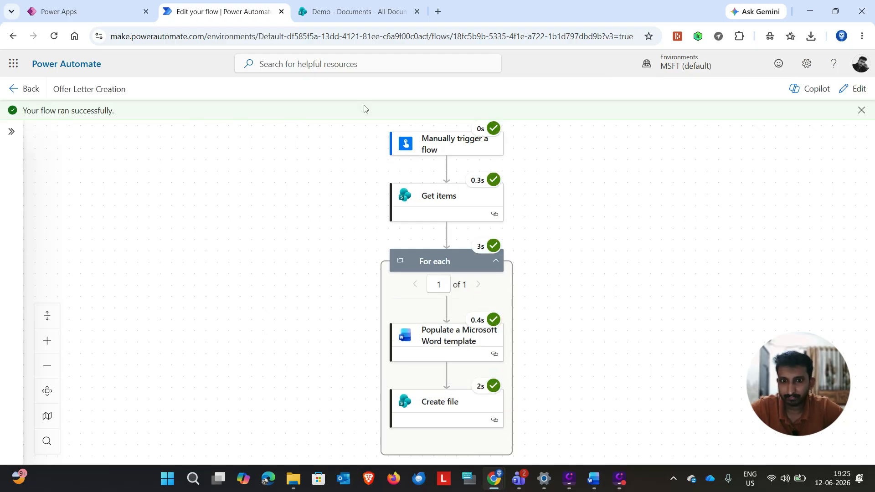
Step: Open Employee1.docx from the SharePoint Output folder to check the generated offer letter, and return to the folder
click(342, 14)
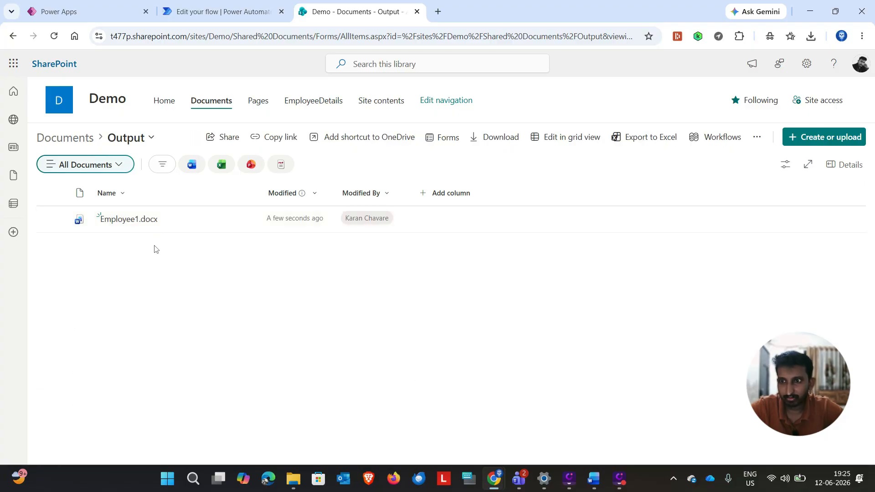
click(132, 221)
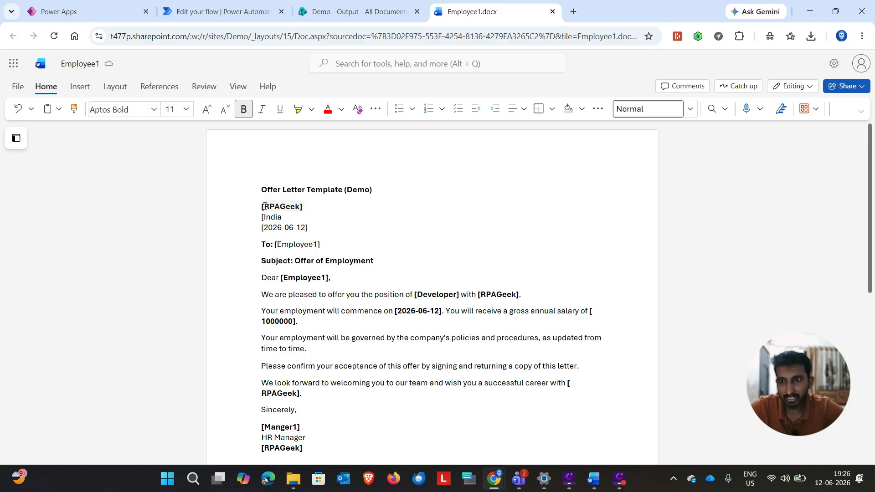
click(356, 12)
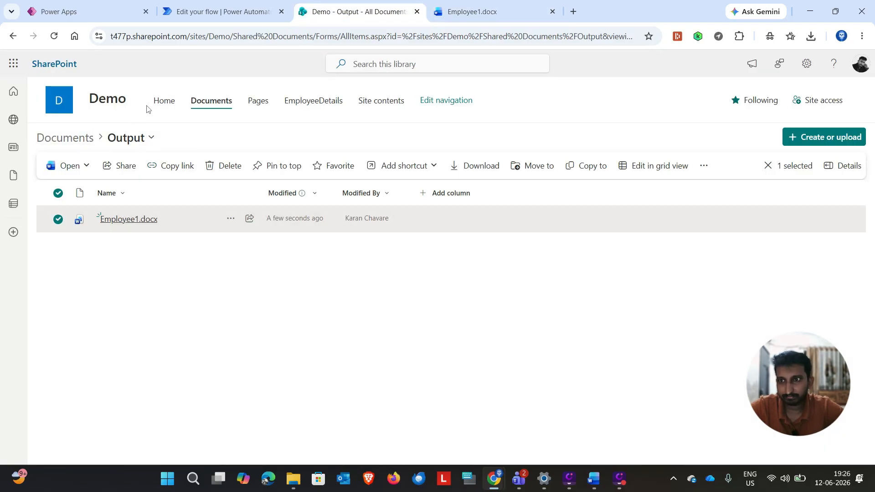
Step: Open the Demo site's EmployeeDetails list to review the source record used for the offer letter
click(308, 108)
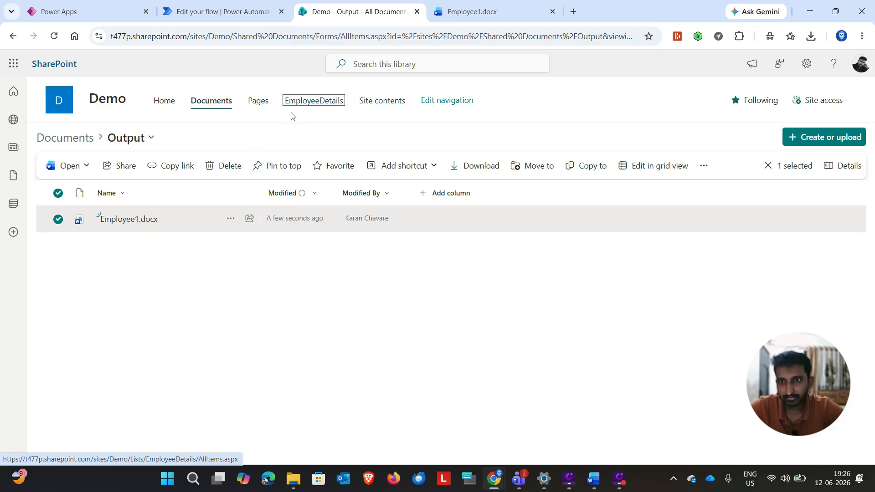
click(301, 104)
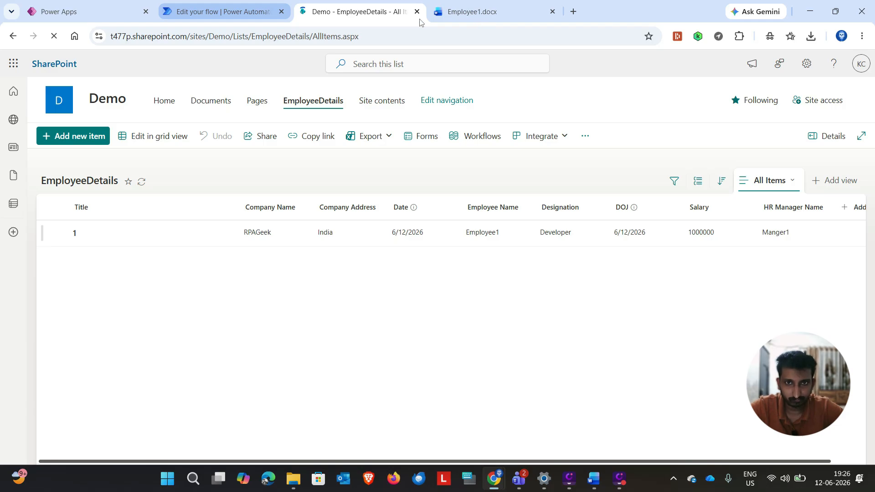
Step: Examine the generated Employee1.docx offer letter through its Acceptance of Offer section, including the employee name field in the To line
key(ctrl+shift+Tab)
click(456, 11)
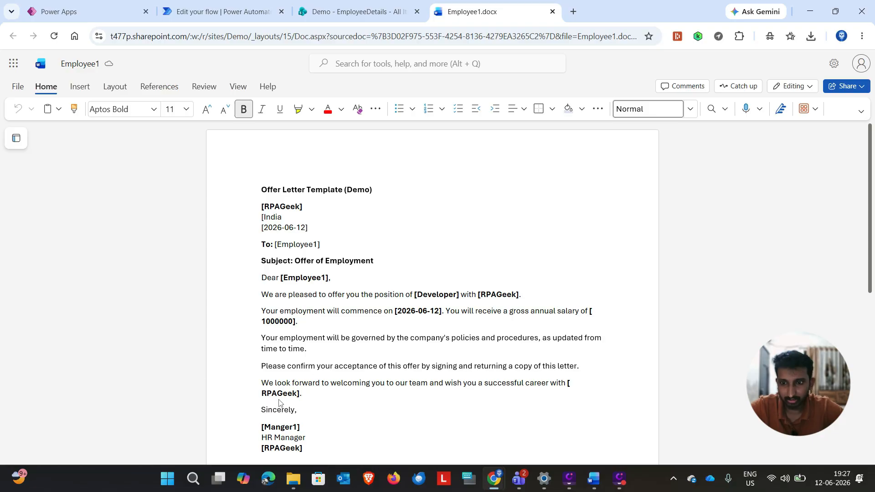
scroll(288, 406, down, 2)
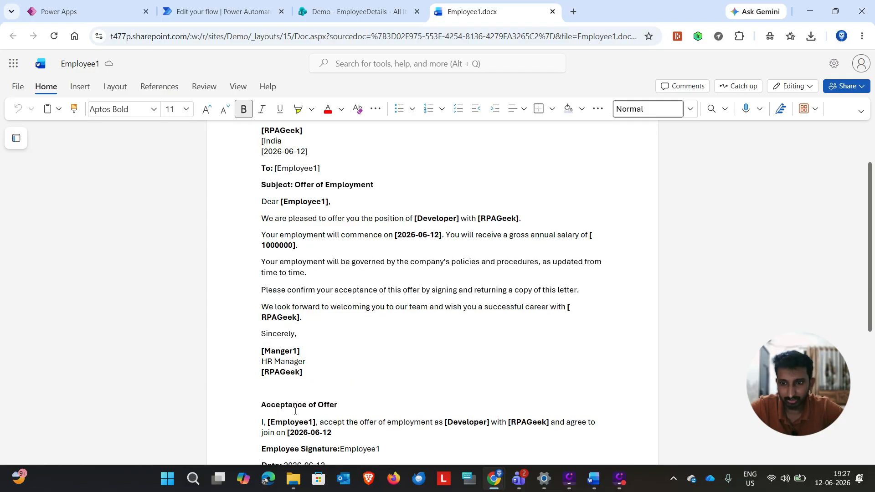
scroll(295, 410, down, 2)
scroll(296, 408, down, 1)
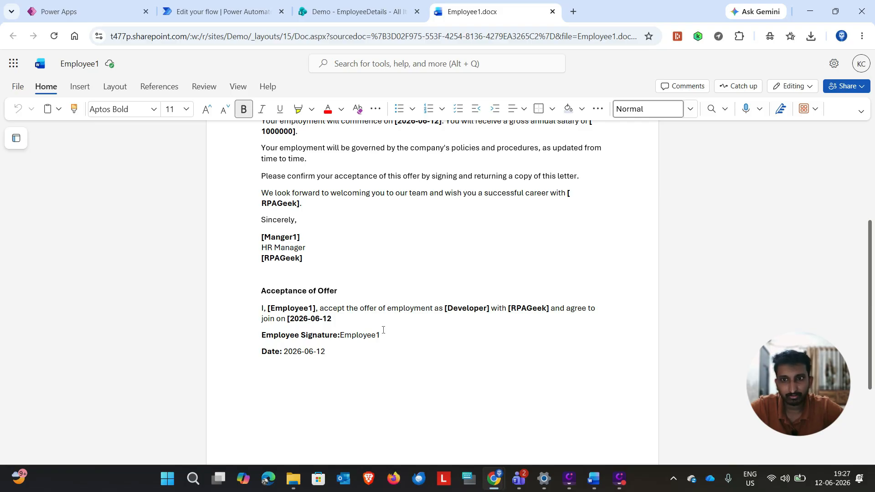
scroll(385, 335, up, 5)
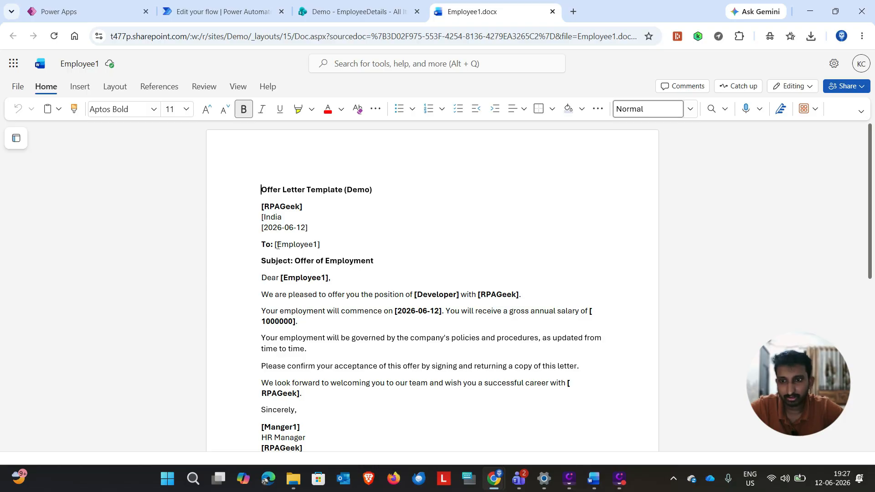
click(317, 249)
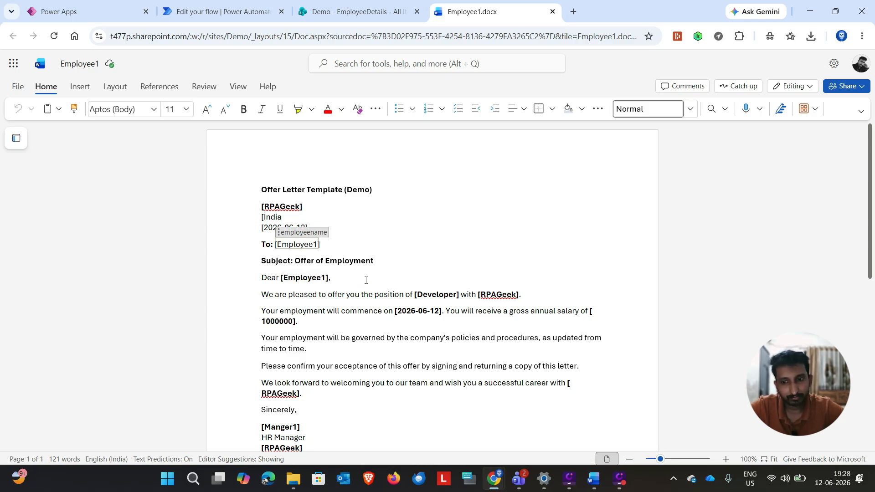
scroll(366, 280, down, 7)
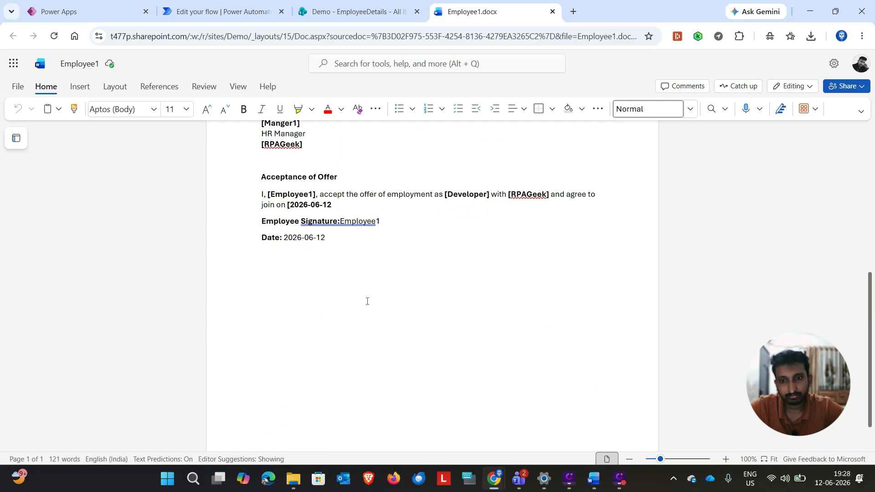